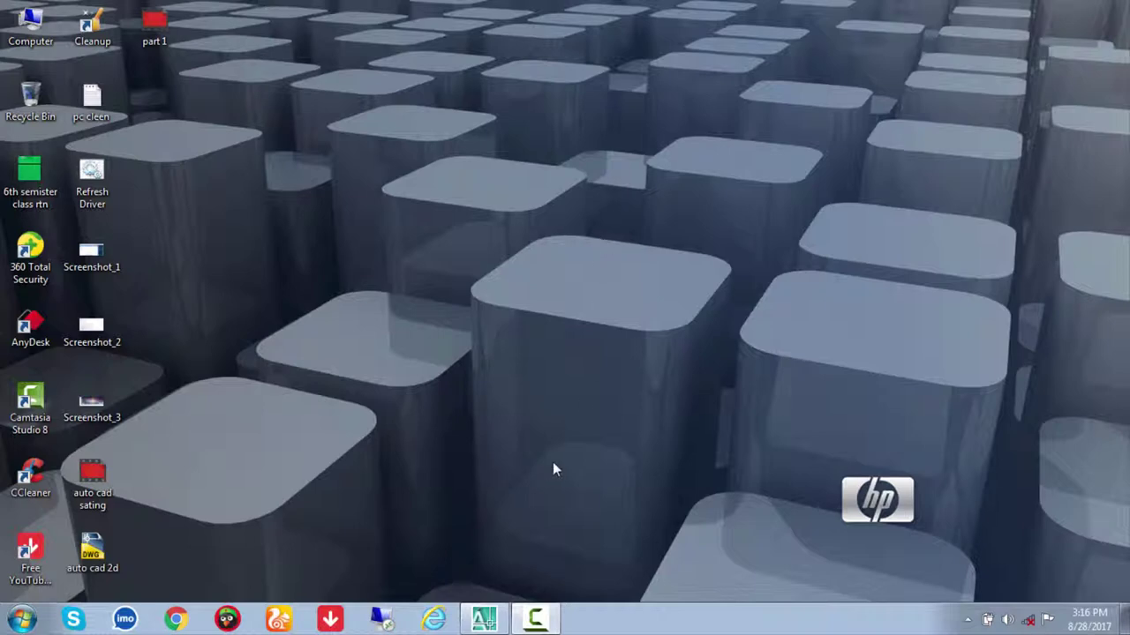
# Restore AutoCAD, dismiss the update balloon, refresh the desktop twice, then return to AutoCAD
pyautogui.click(484, 609)
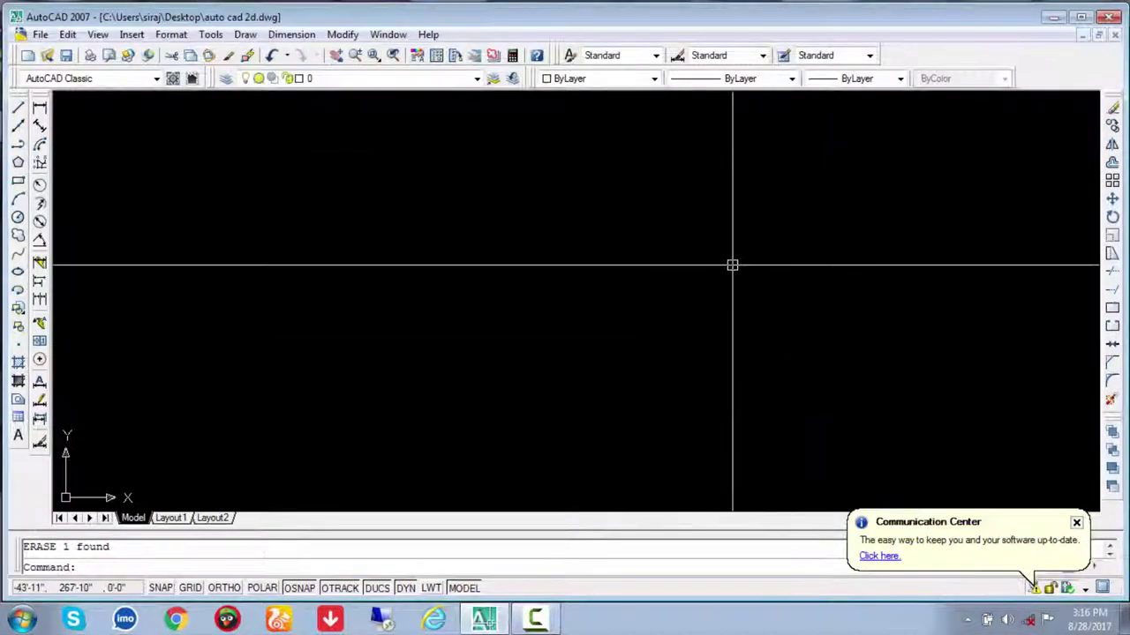
pyautogui.click(1078, 524)
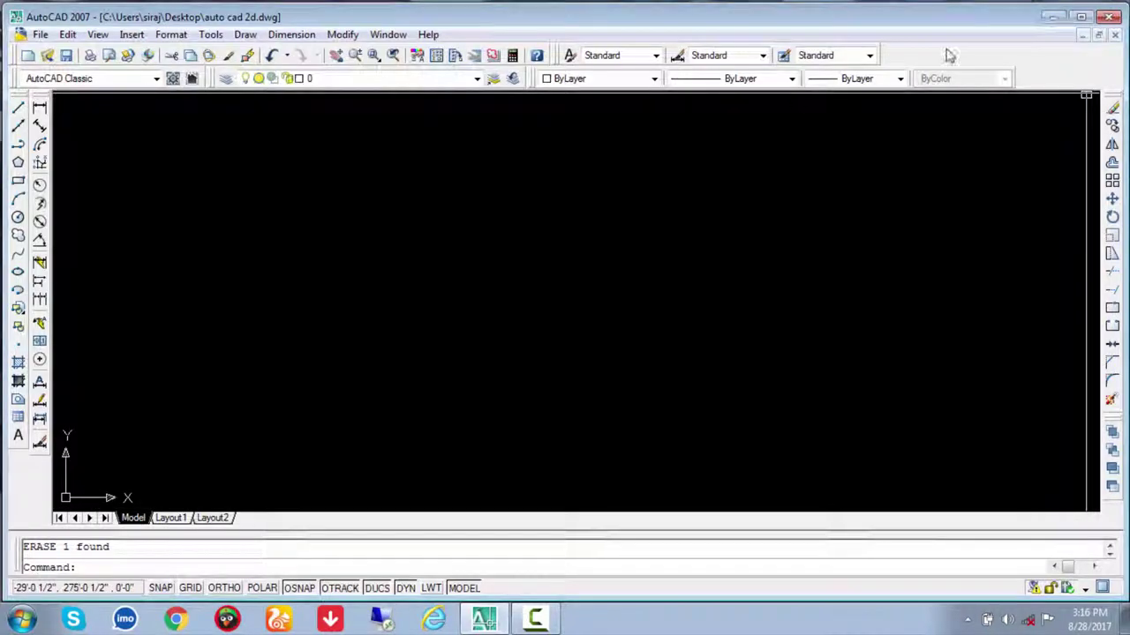
pyautogui.click(1053, 16)
pyautogui.rightClick(492, 129)
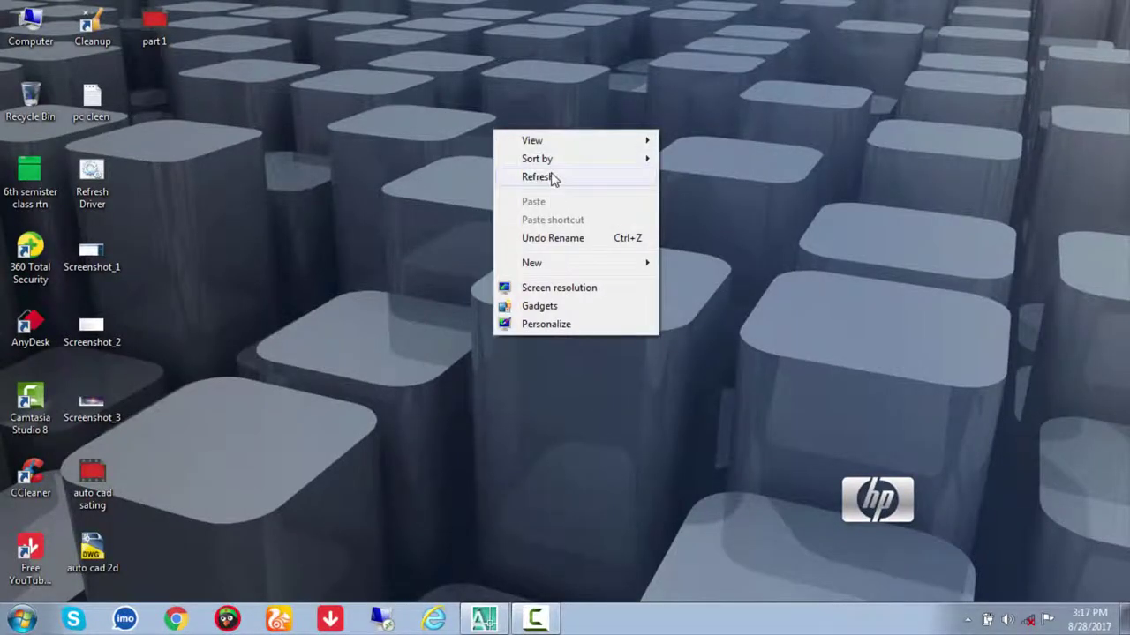
pyautogui.click(552, 177)
pyautogui.rightClick(552, 168)
pyautogui.click(617, 221)
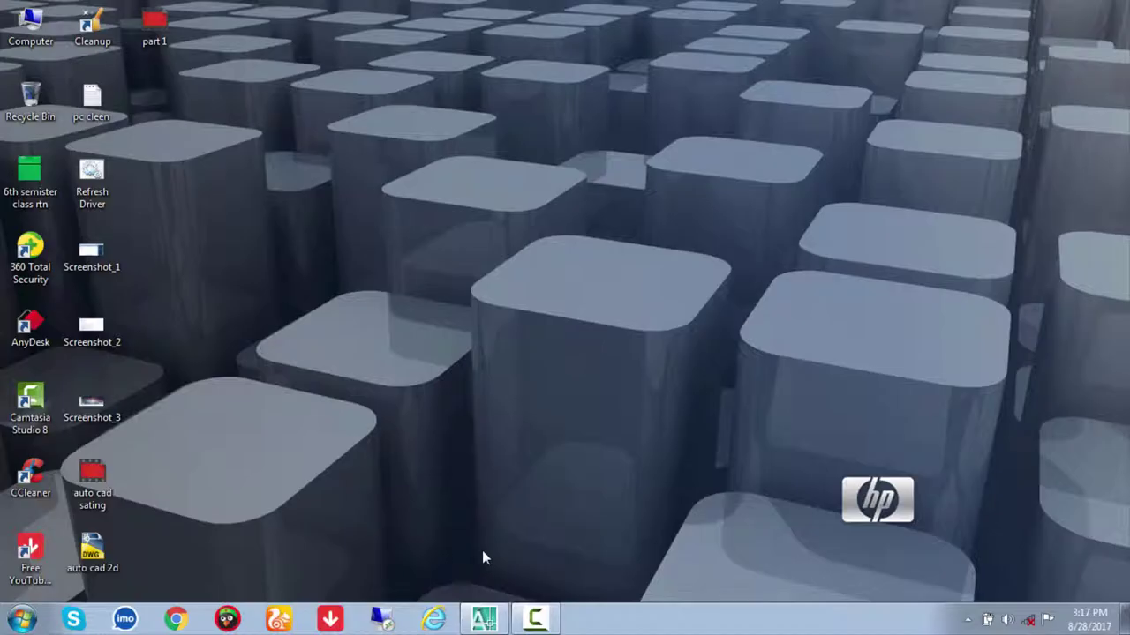
pyautogui.click(485, 619)
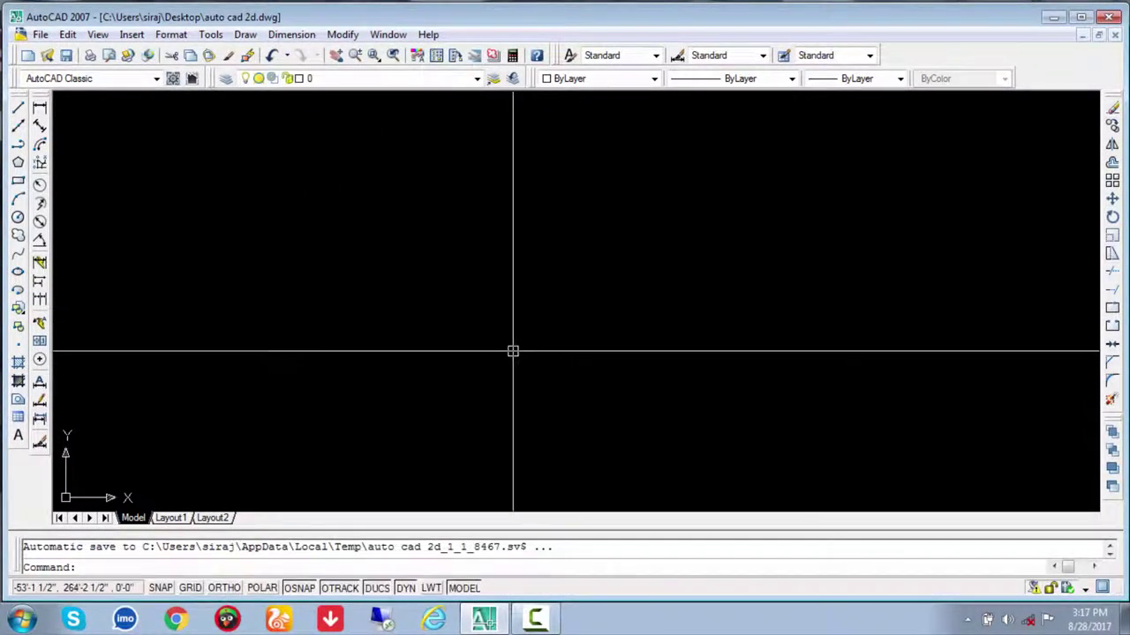
# Start a circle with C and set its centre near the middle of the drawing
pyautogui.write('c')
pyautogui.press('Return')
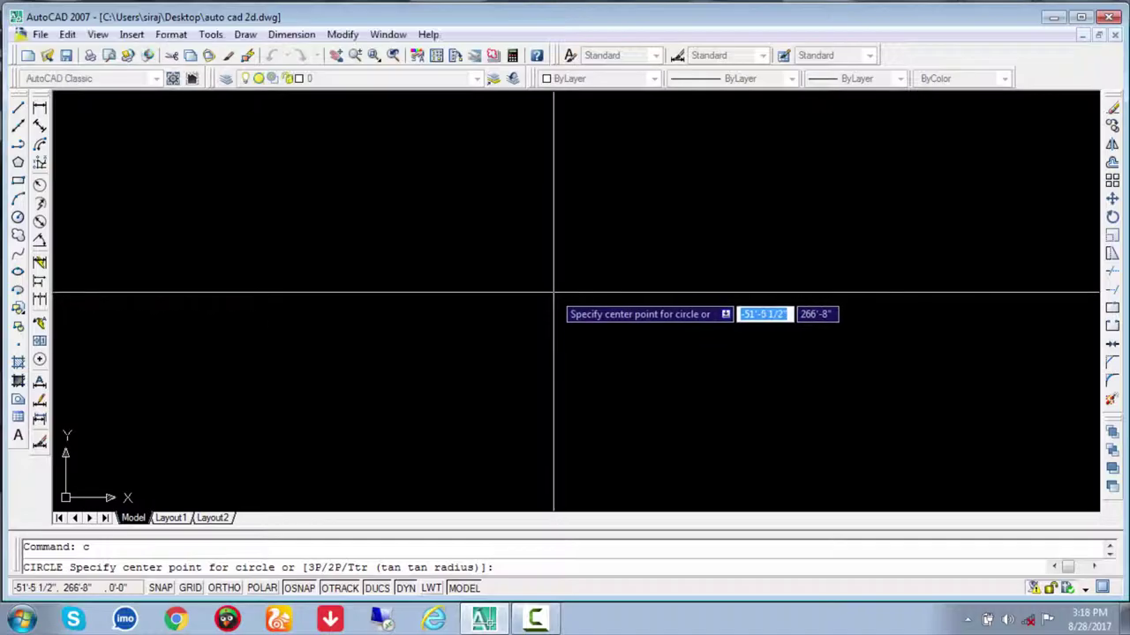
pyautogui.click(553, 292)
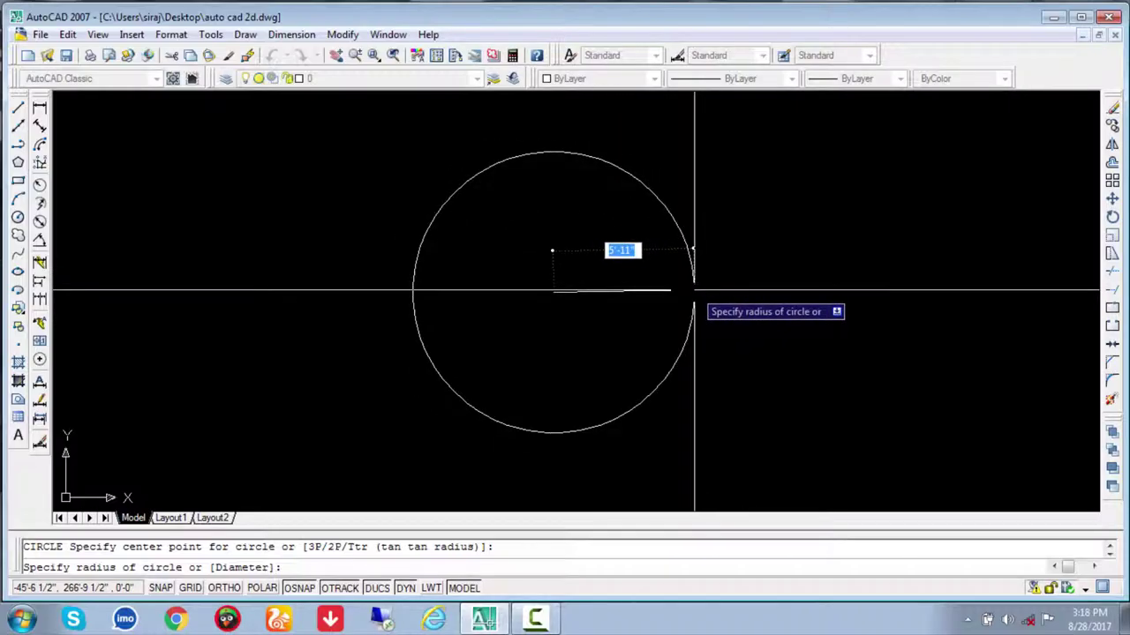
# Enter a radius of 2'6 to complete the circle and exit the command
pyautogui.write("2'")
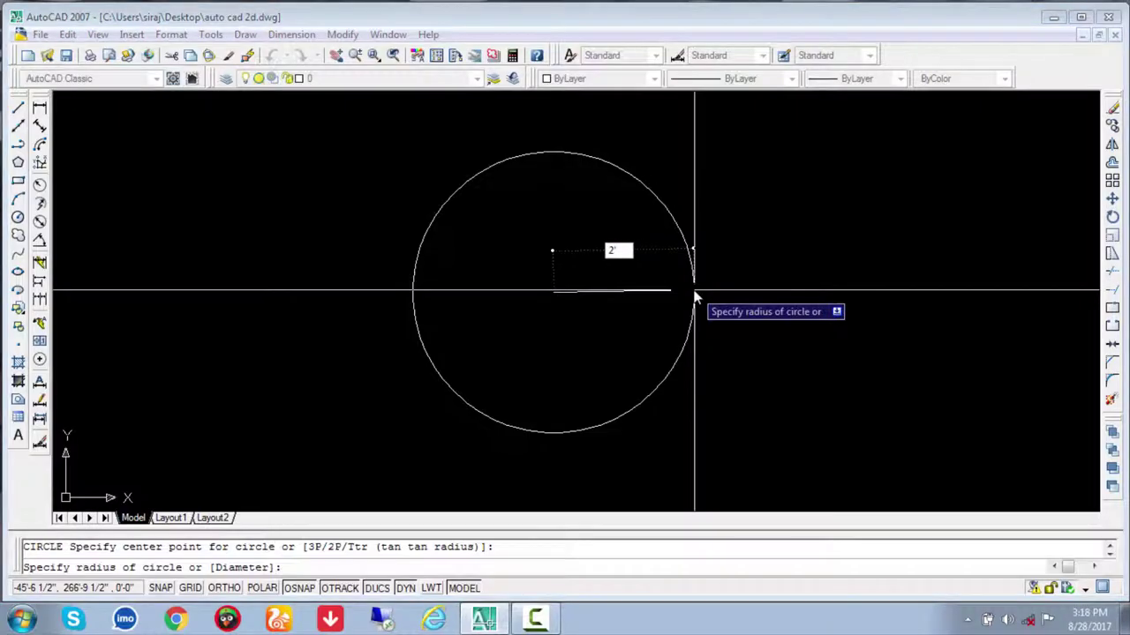
pyautogui.write('5')
pyautogui.press('BackSpace')
pyautogui.write('5')
pyautogui.press('BackSpace')
pyautogui.write('6')
pyautogui.press('Return')
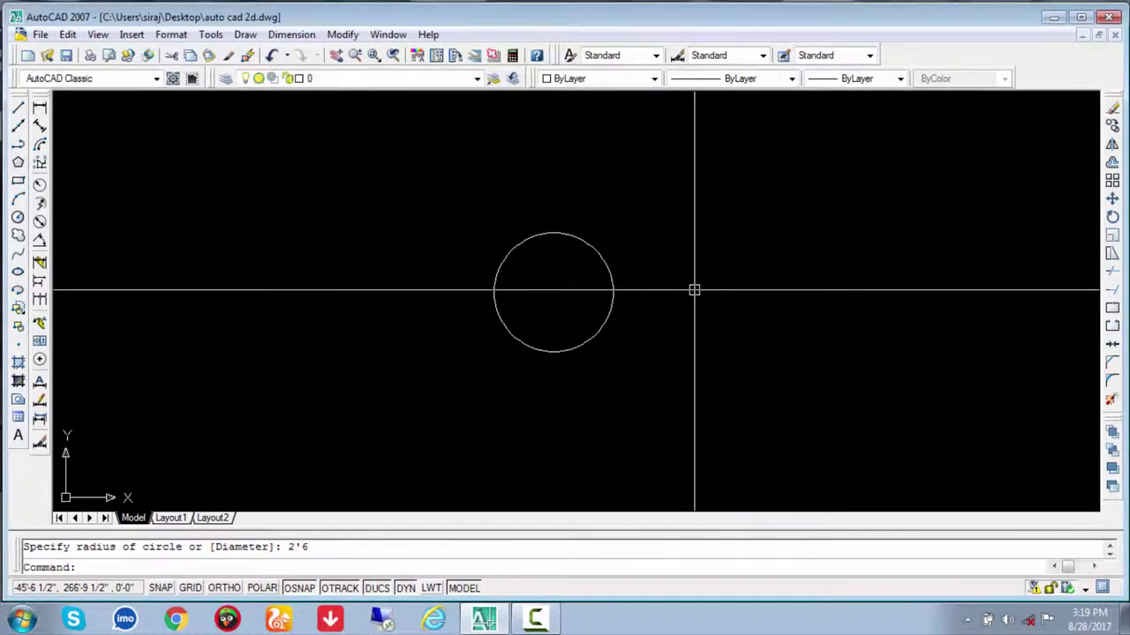
pyautogui.press('Escape')
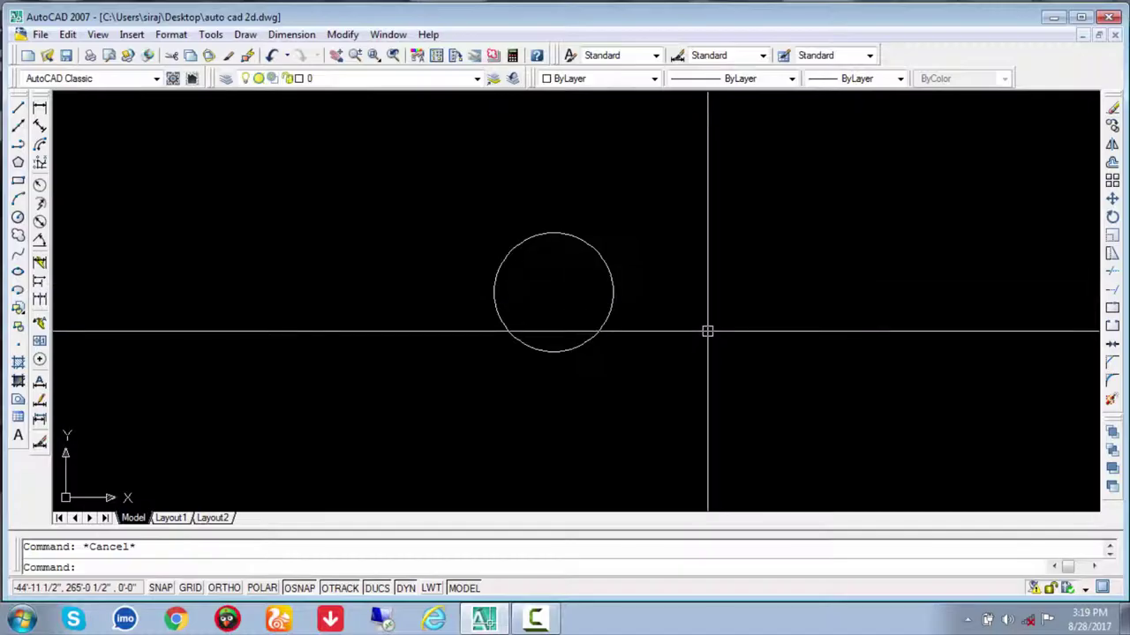
# Draw a second circle of radius 5 to the left of the first circle
pyautogui.write('c')
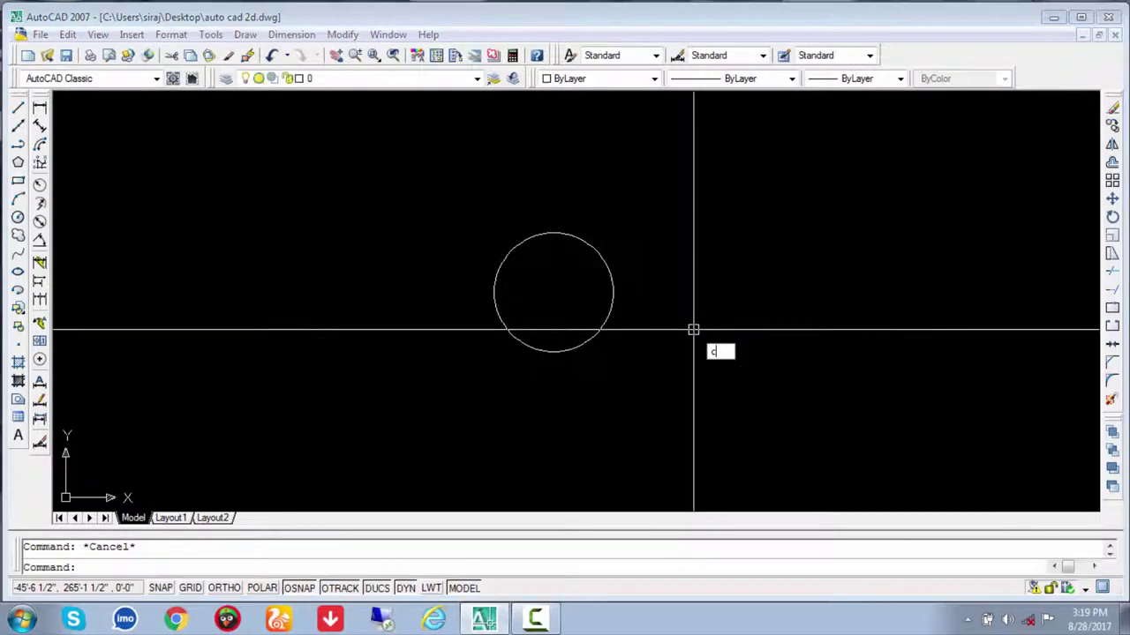
pyautogui.press('Return')
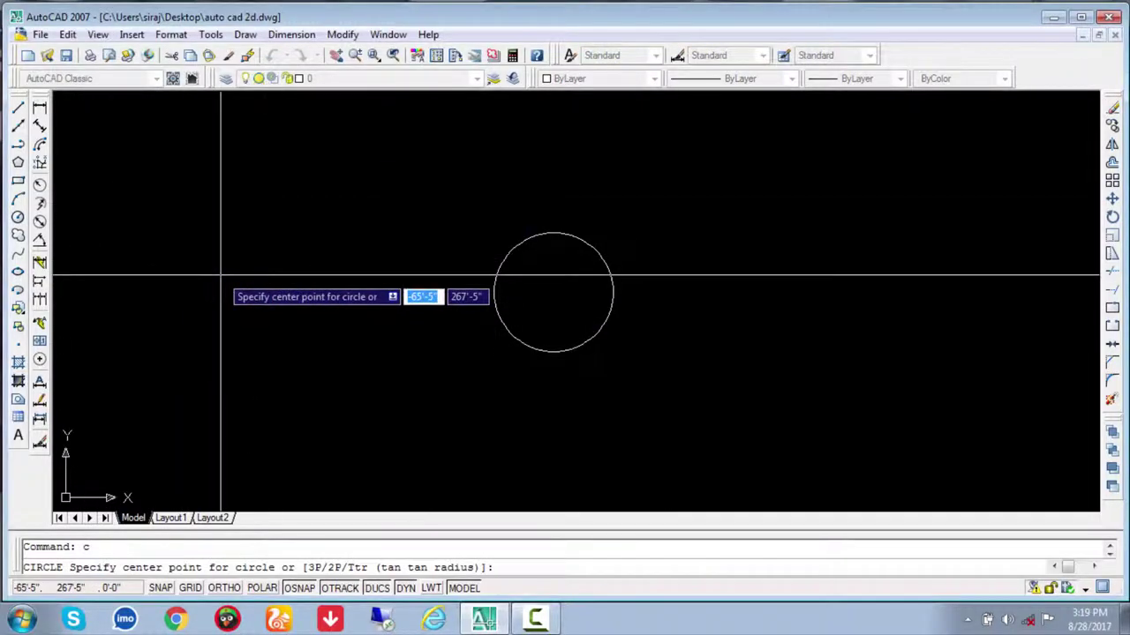
pyautogui.click(220, 276)
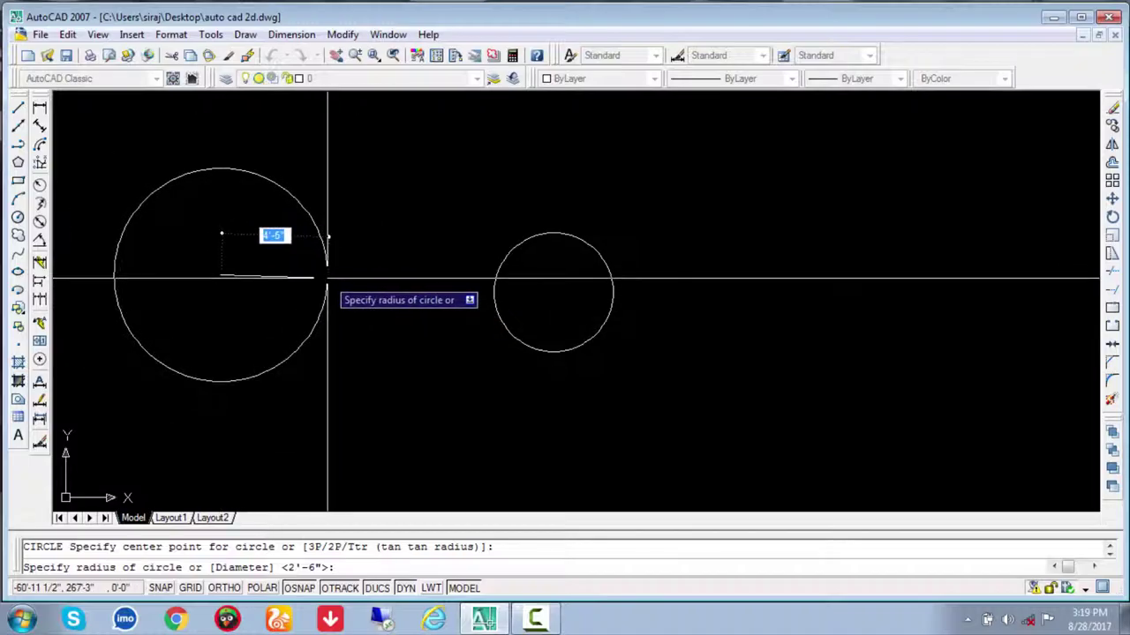
pyautogui.write('5')
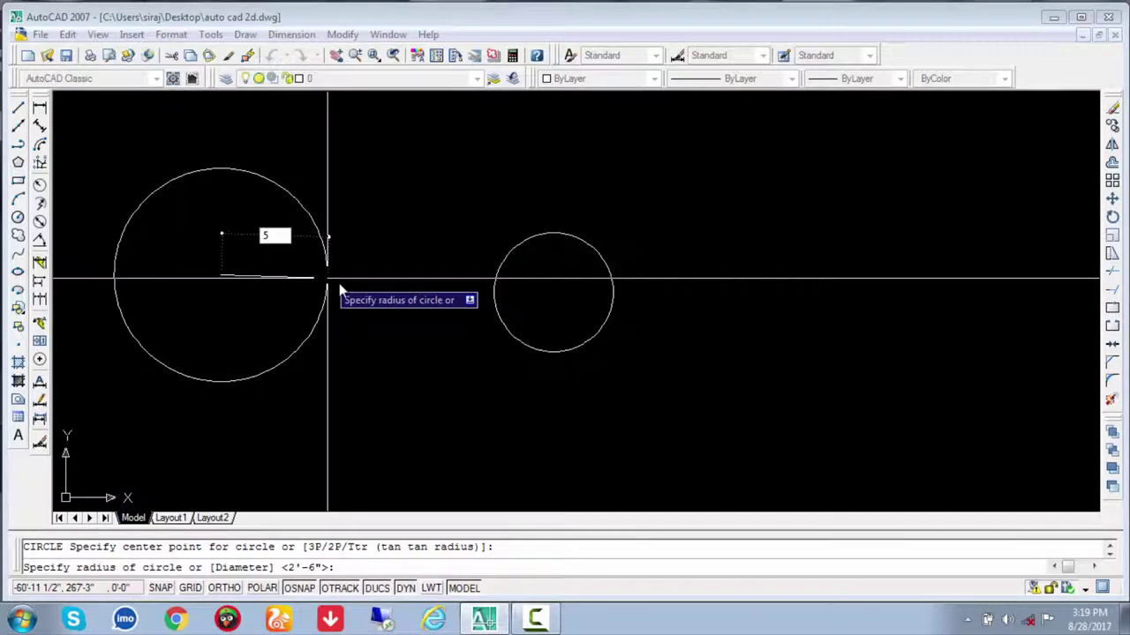
pyautogui.press('Return')
pyautogui.press('Escape')
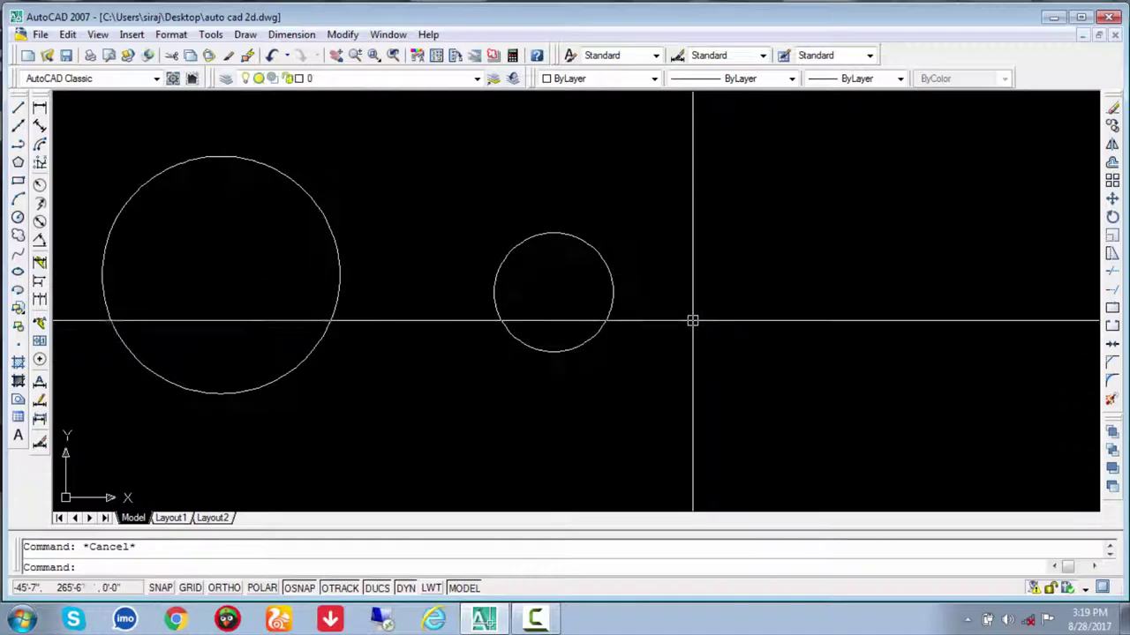
# Zoom and pan the view around the two circles
pyautogui.scroll(-2, 692, 320)
pyautogui.scroll(-2, 694, 331)
pyautogui.moveTo(693, 345); pyautogui.dragTo(647, 339, button='middle')
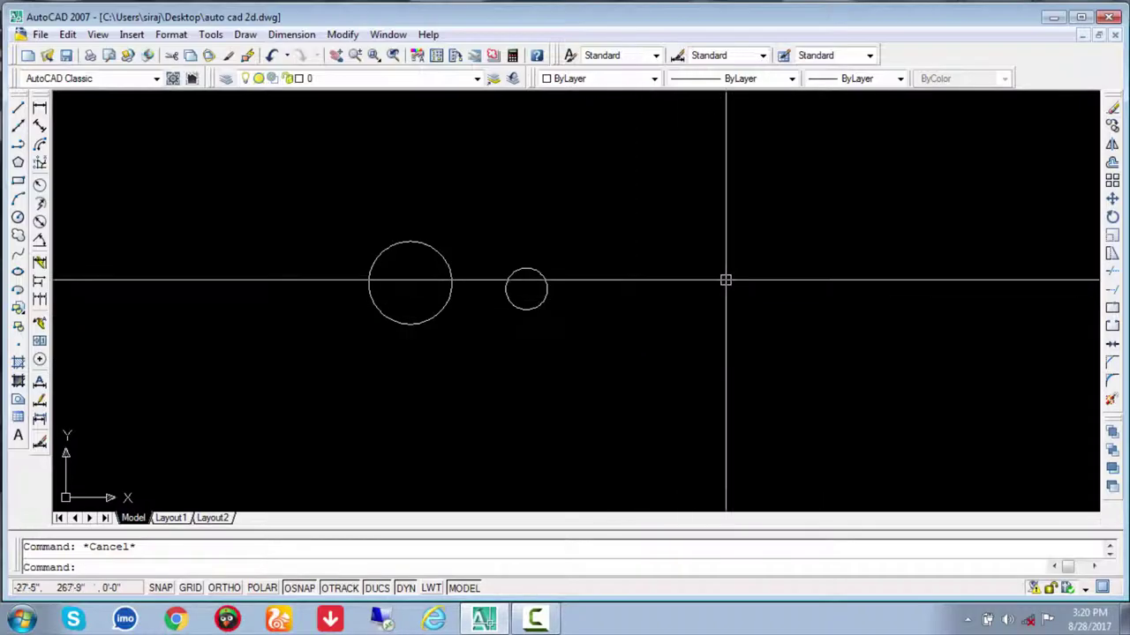
pyautogui.moveTo(566, 279)
pyautogui.mouseDown(button='middle')
pyautogui.moveTo(628, 282)
pyautogui.moveTo(456, 288)
pyautogui.mouseUp(button='middle')
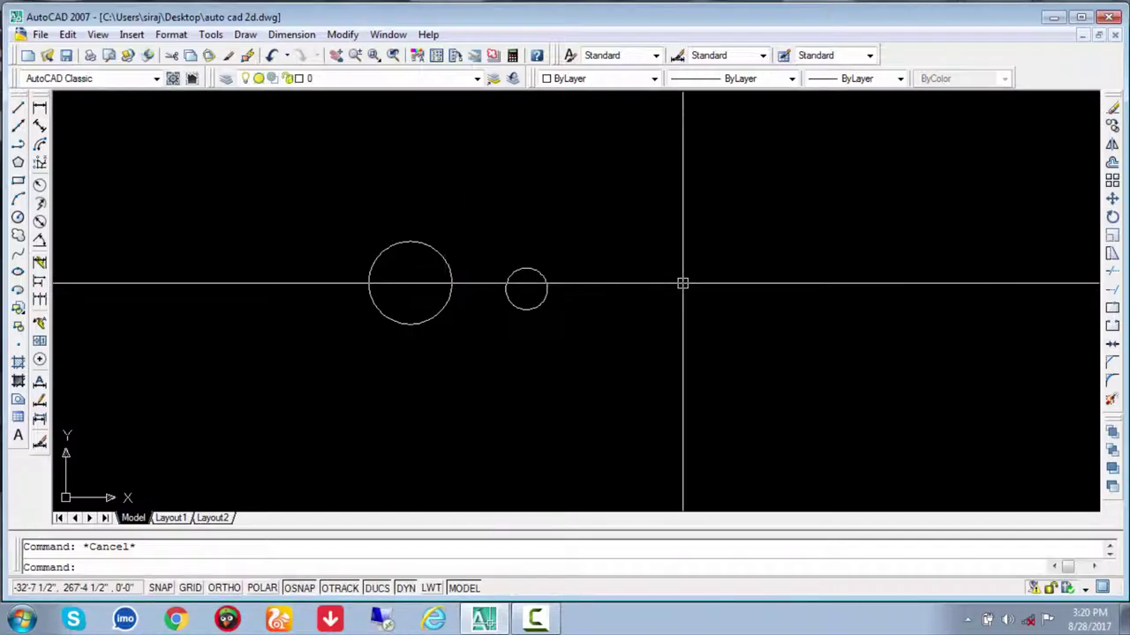
pyautogui.scroll(-2, 681, 291)
pyautogui.moveTo(681, 290)
pyautogui.mouseDown(button='middle')
pyautogui.moveTo(509, 295)
pyautogui.moveTo(701, 310)
pyautogui.mouseUp(button='middle')
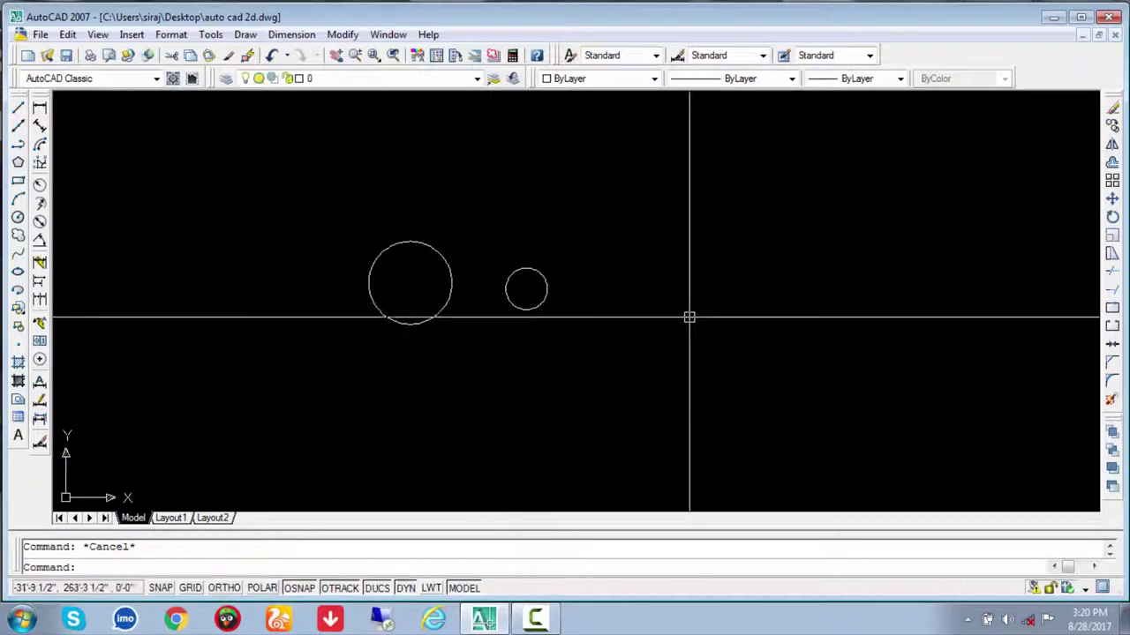
pyautogui.scroll(3, 686, 316)
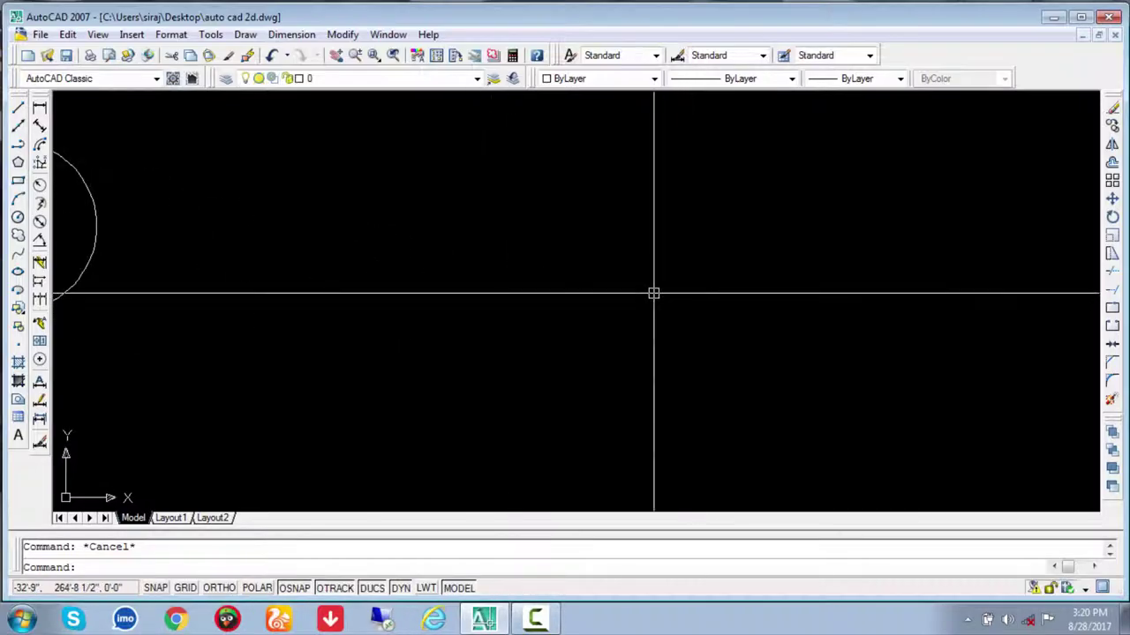
pyautogui.scroll(-3, 653, 293)
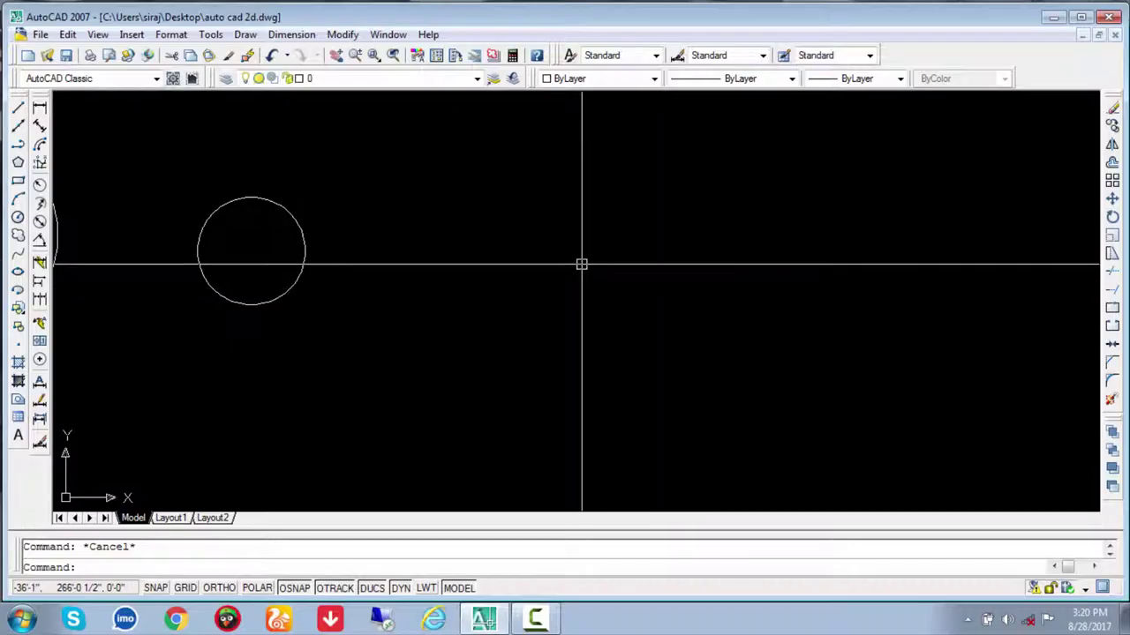
# Draw a hexagon inscribed in a radius-2 circle, centred right of the circle
pyautogui.write('pol')
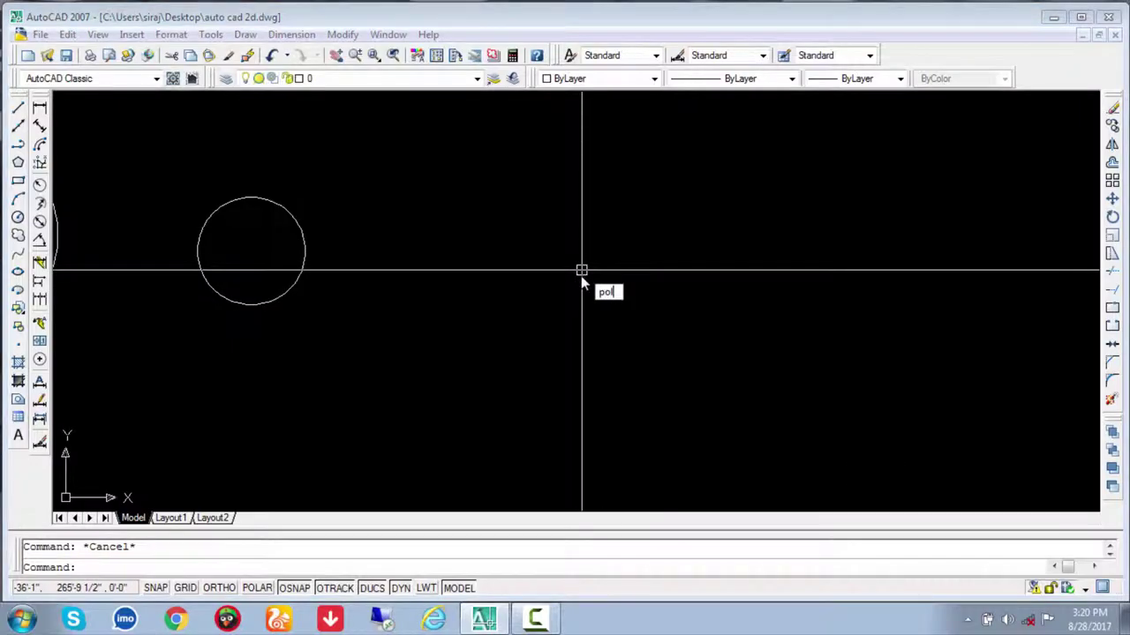
pyautogui.press('Return')
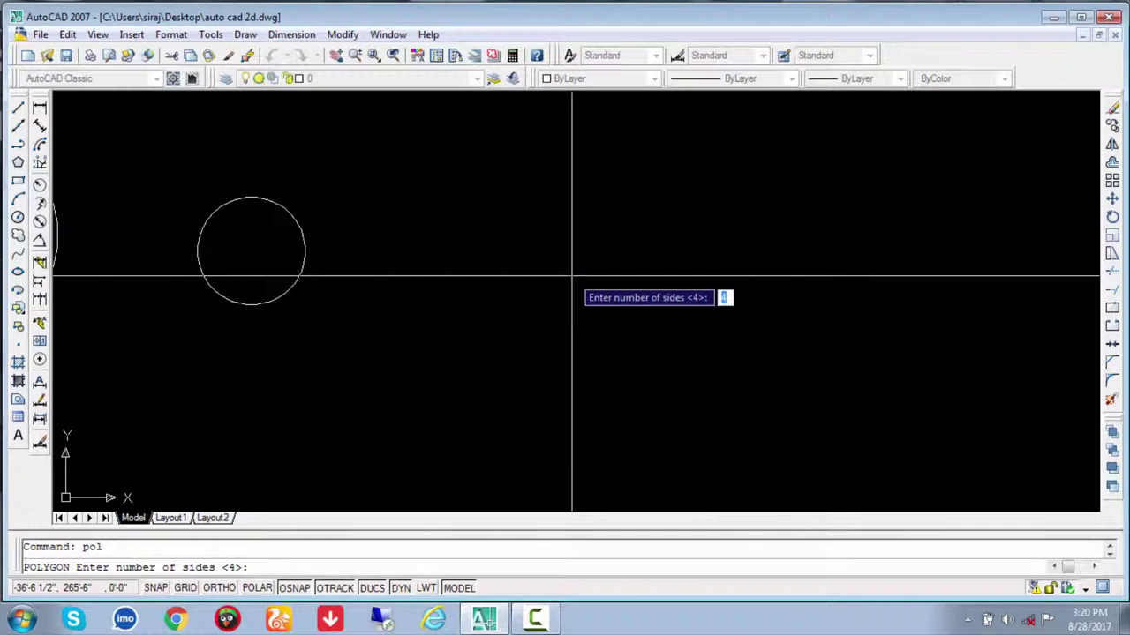
pyautogui.write('6')
pyautogui.press('Return')
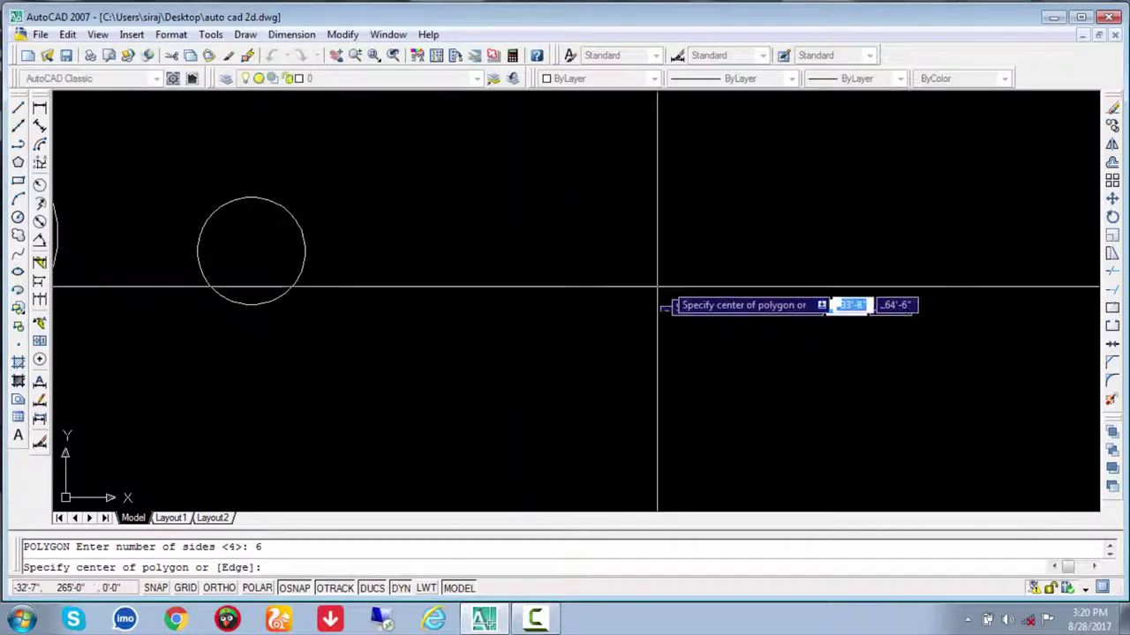
pyautogui.click(678, 267)
pyautogui.write('I')
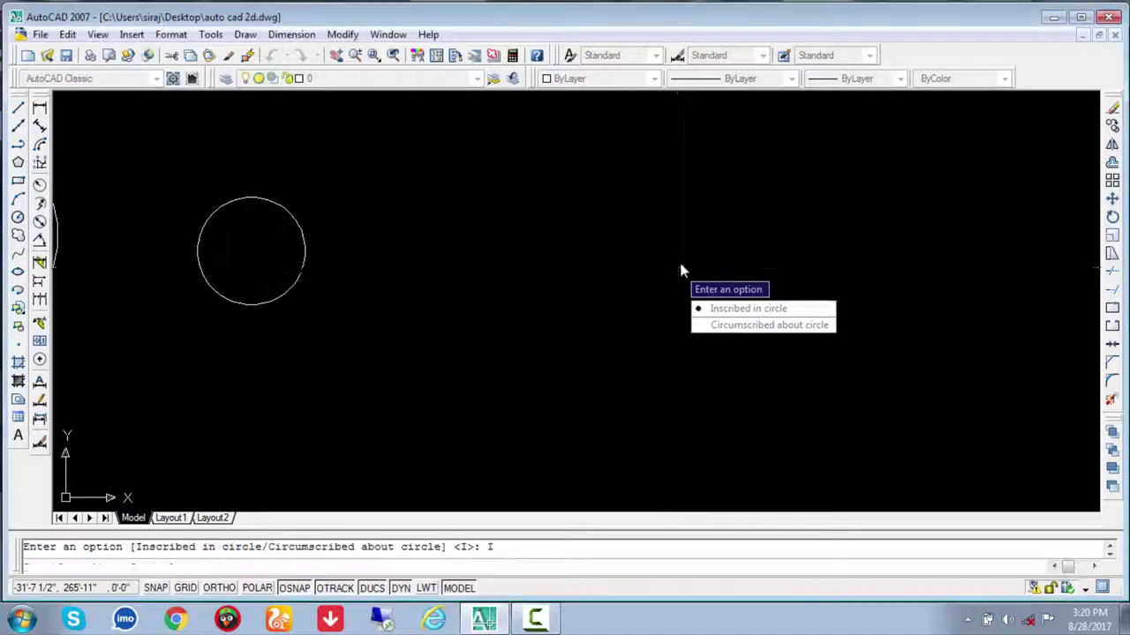
pyautogui.press('Return')
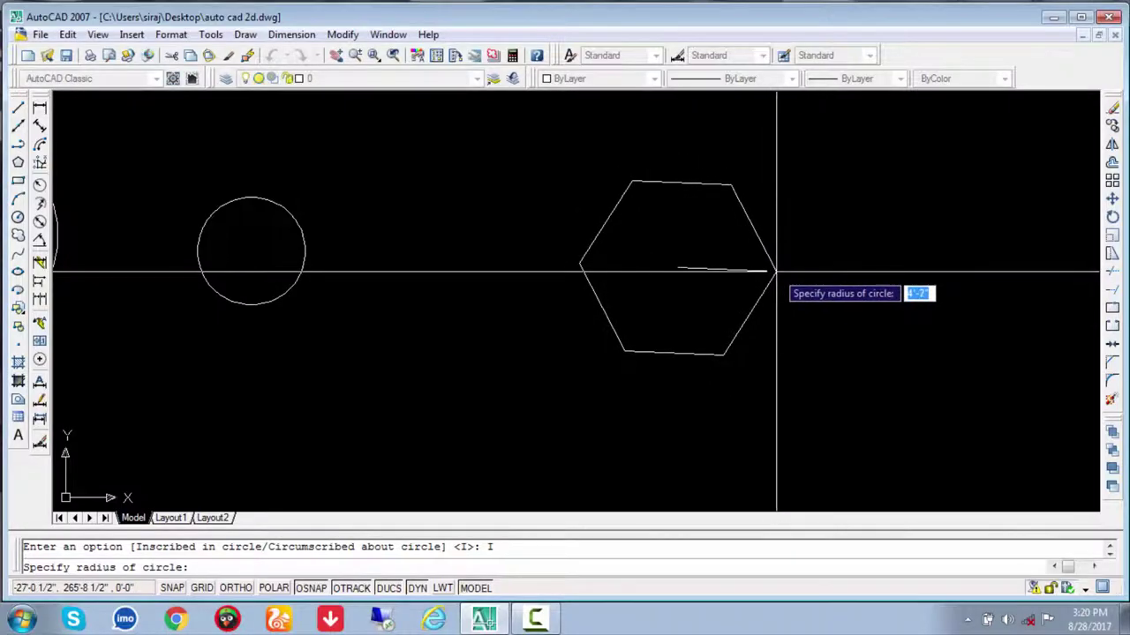
pyautogui.write('2')
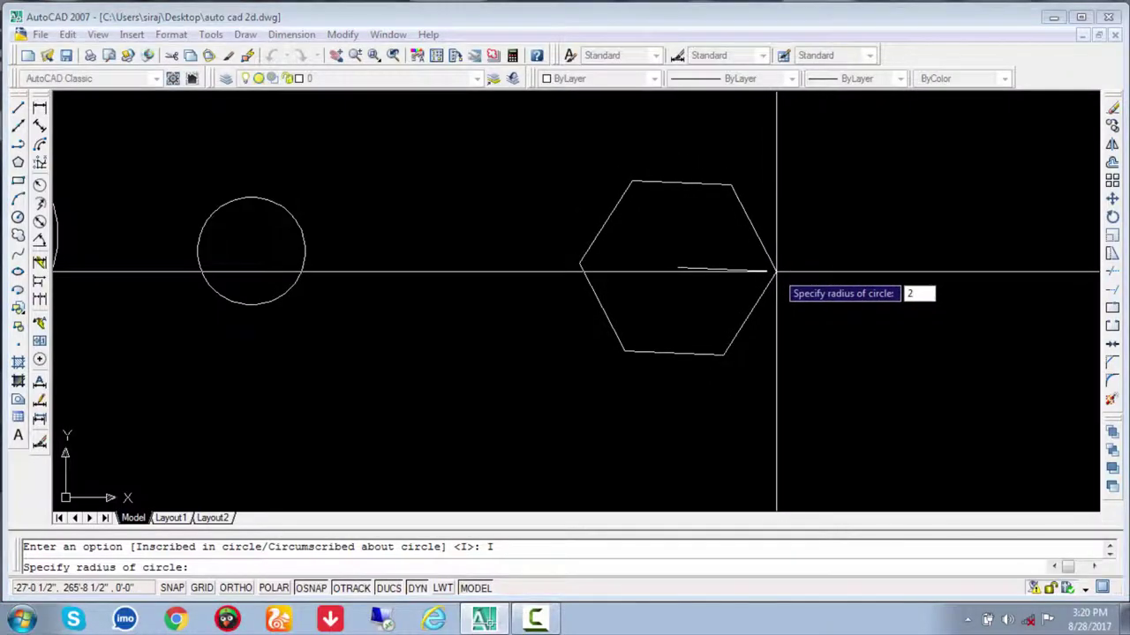
pyautogui.press('Return')
pyautogui.press('Escape')
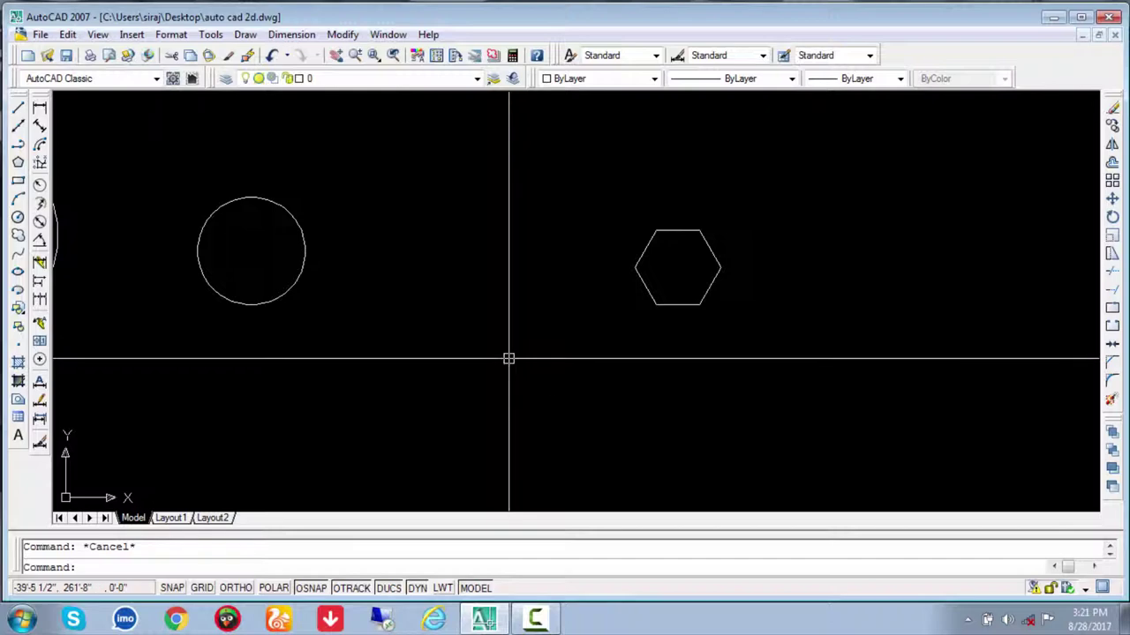
pyautogui.write('pol')
pyautogui.press('Return')
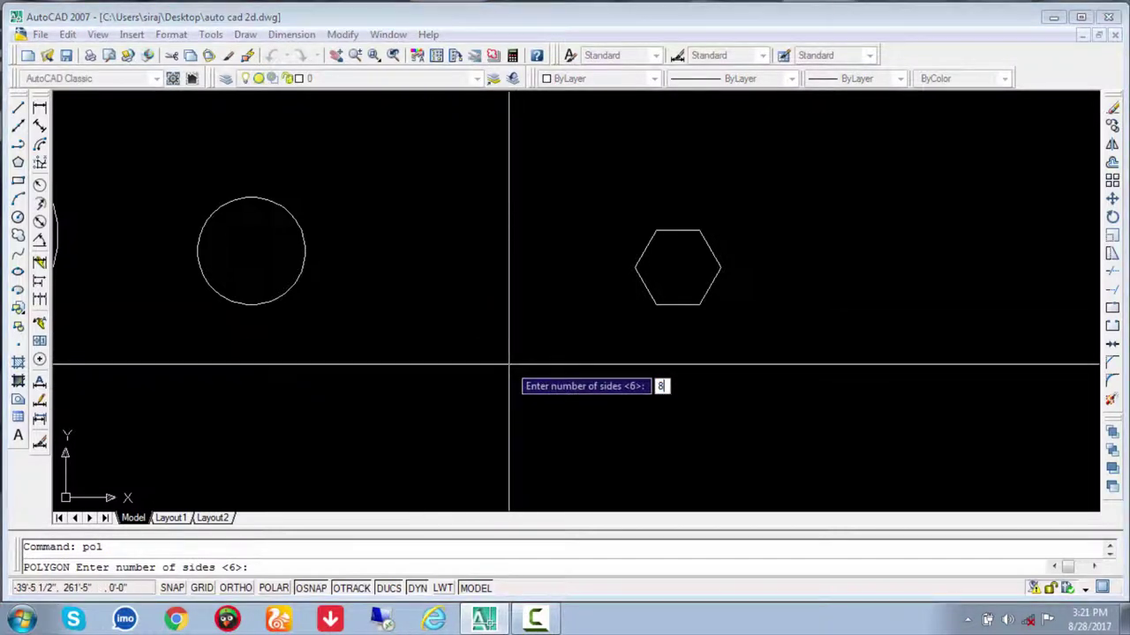
# Give the new polygon 8 sides, inscribed at radius 2, centred beside the hexagon
pyautogui.write('8')
pyautogui.press('Return')
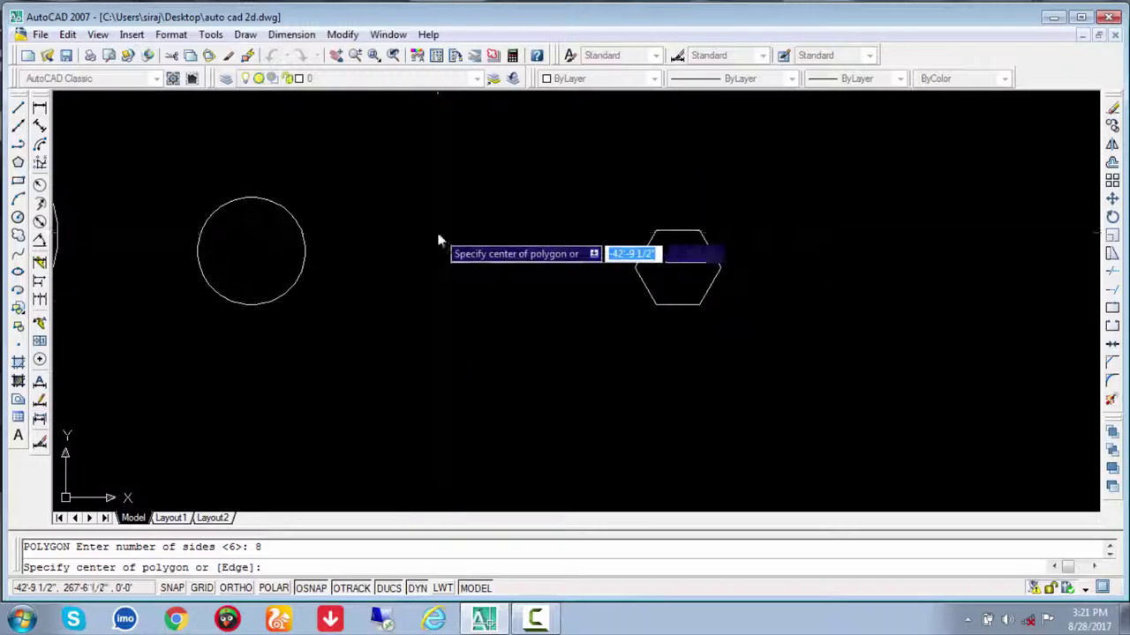
pyautogui.click(438, 234)
pyautogui.press('Return')
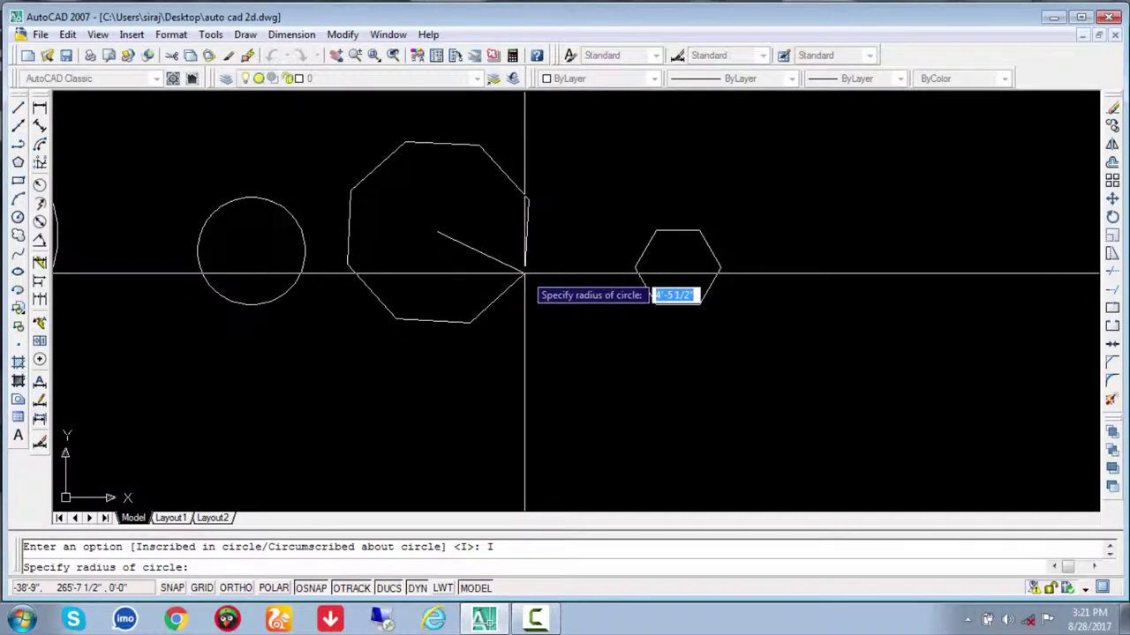
pyautogui.write('2')
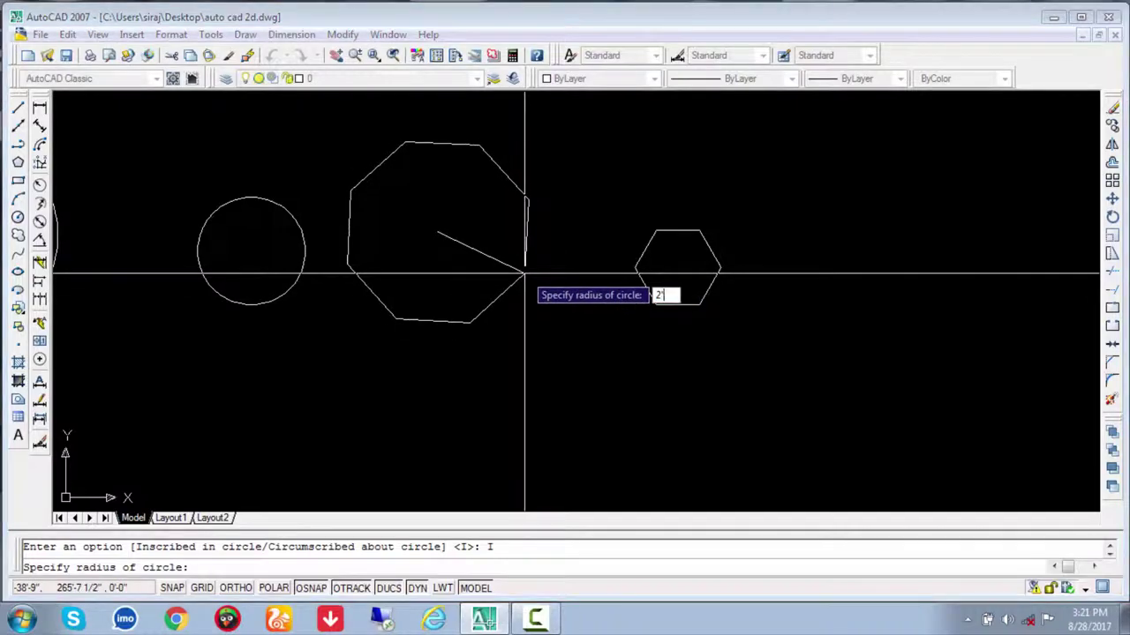
pyautogui.press('Return')
pyautogui.press('Escape')
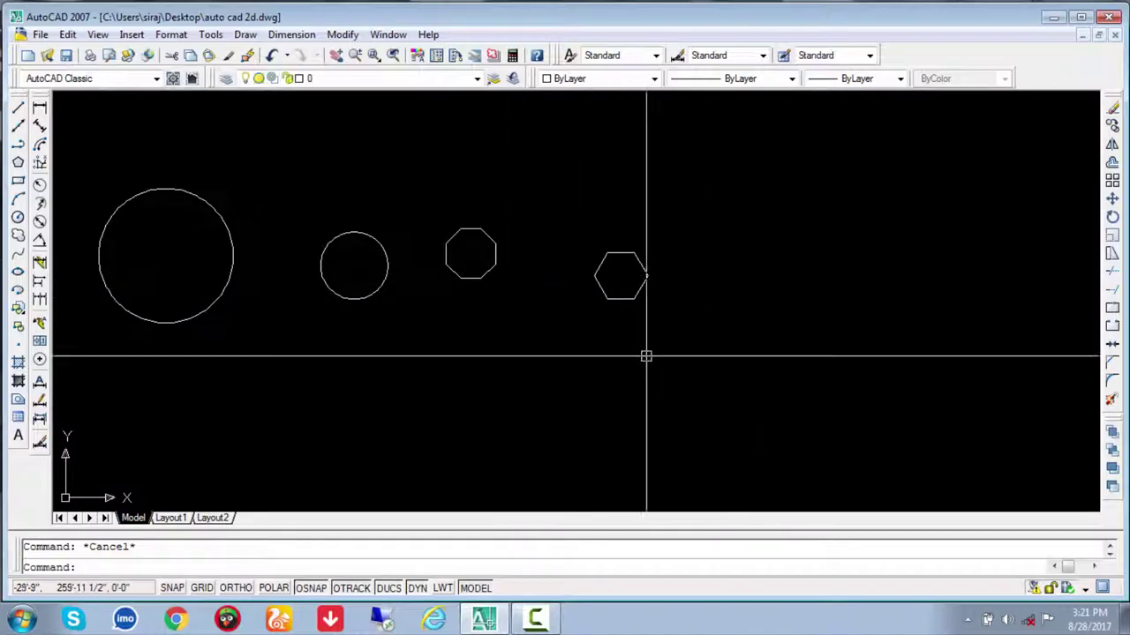
# Place a donut with inside diameter 2 and outside diameter 1 below the shapes
pyautogui.moveTo(670, 330)
pyautogui.mouseDown(button='middle')
pyautogui.moveTo(735, 286)
pyautogui.moveTo(753, 234)
pyautogui.mouseUp(button='middle')
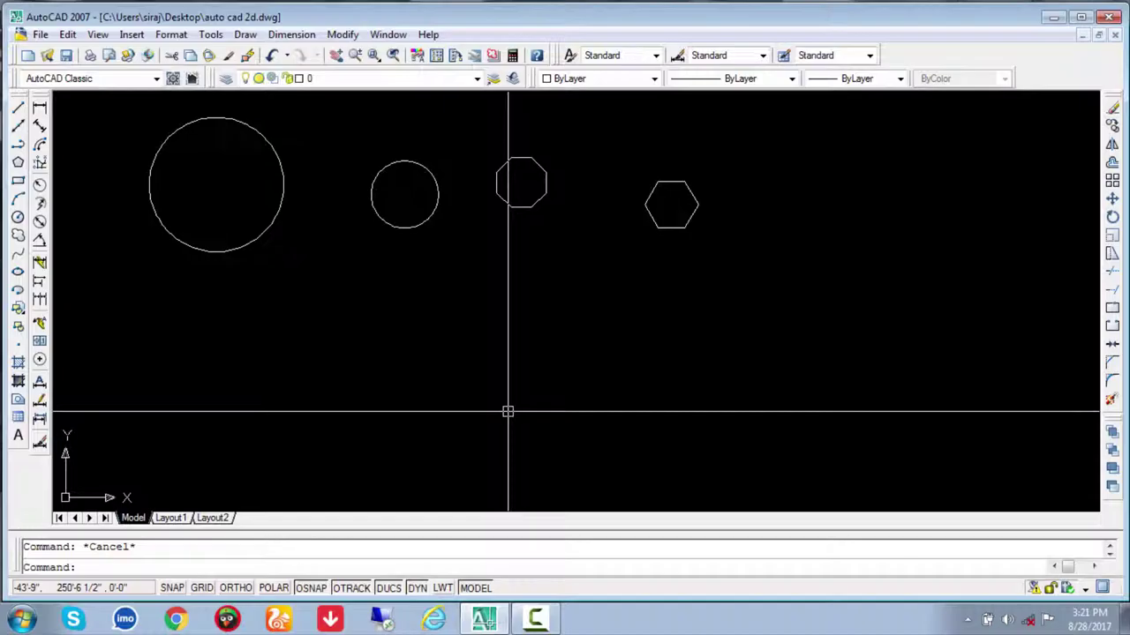
pyautogui.write('do')
pyautogui.press('Return')
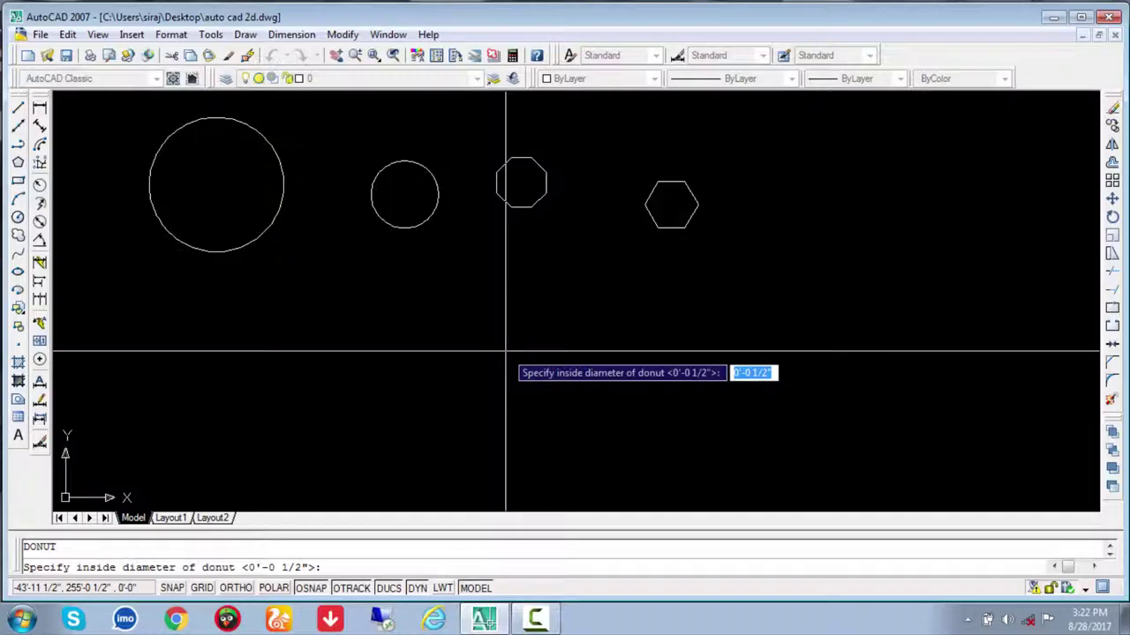
pyautogui.write('2')
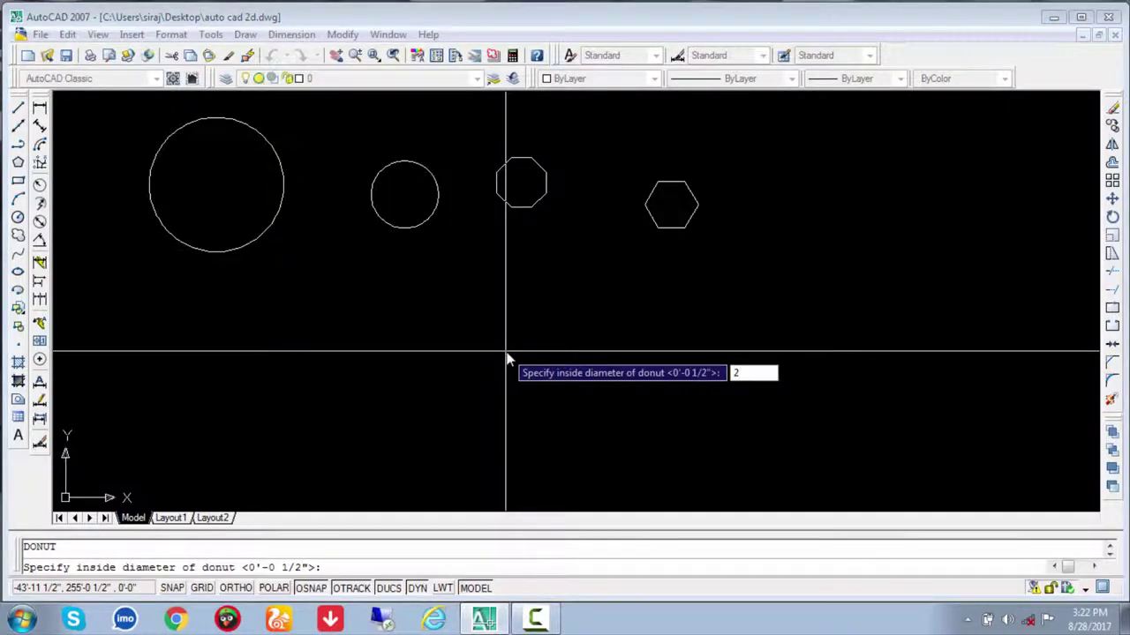
pyautogui.press('Return')
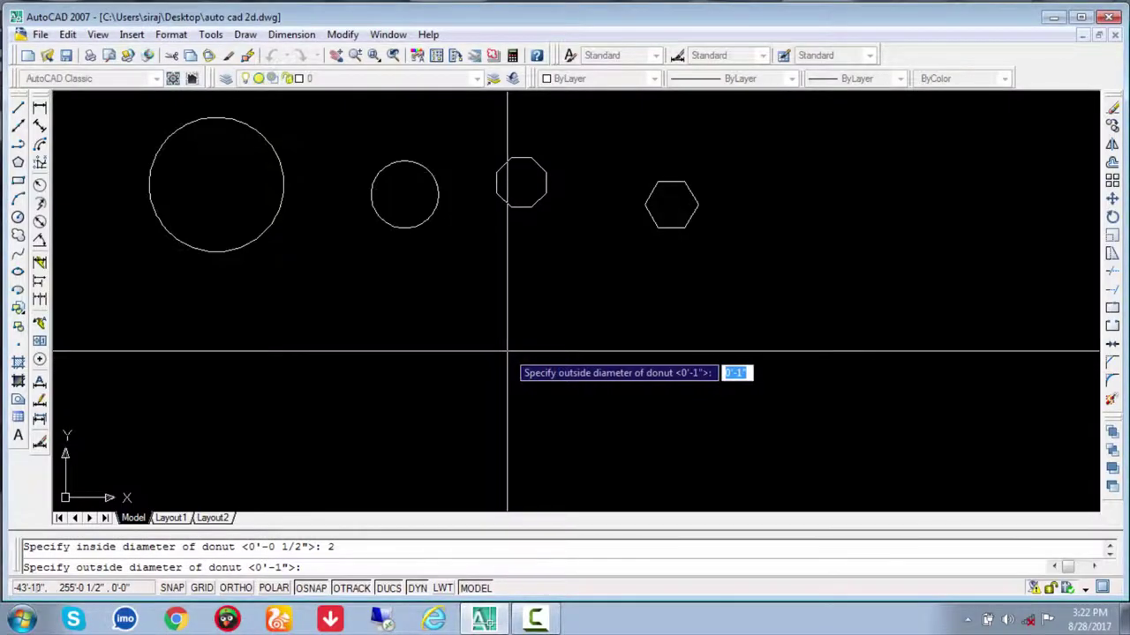
pyautogui.write('1')
pyautogui.press('Return')
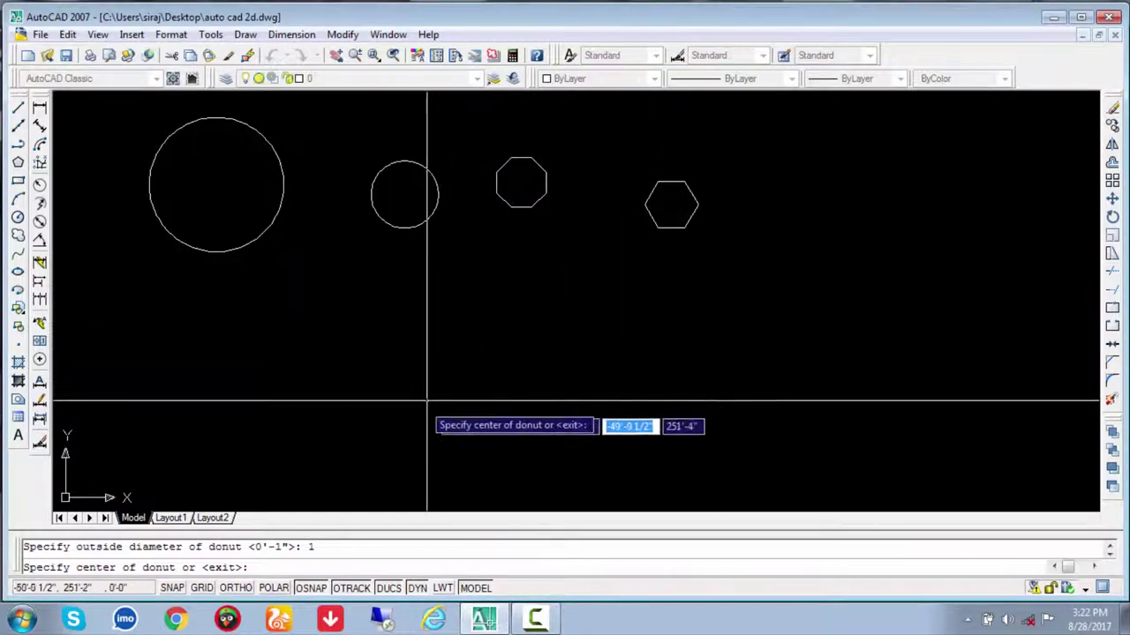
pyautogui.click(556, 339)
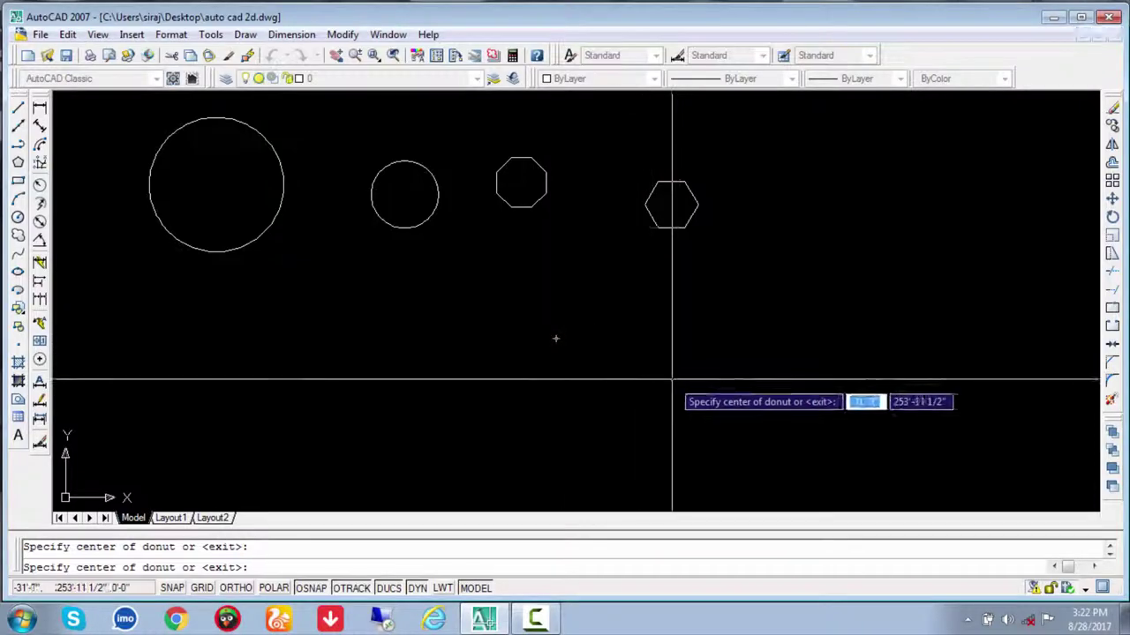
pyautogui.press('Escape')
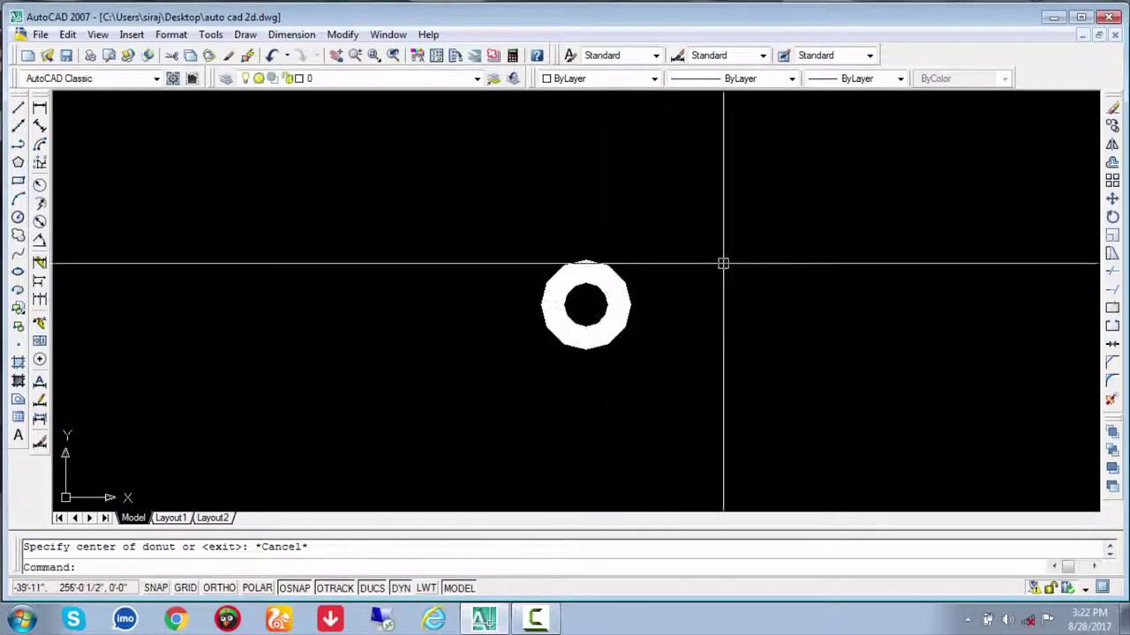
# Zoom and pan to recentre the view on the new donut
pyautogui.scroll(-2, 711, 262)
pyautogui.moveTo(654, 272); pyautogui.dragTo(480, 302, button='middle')
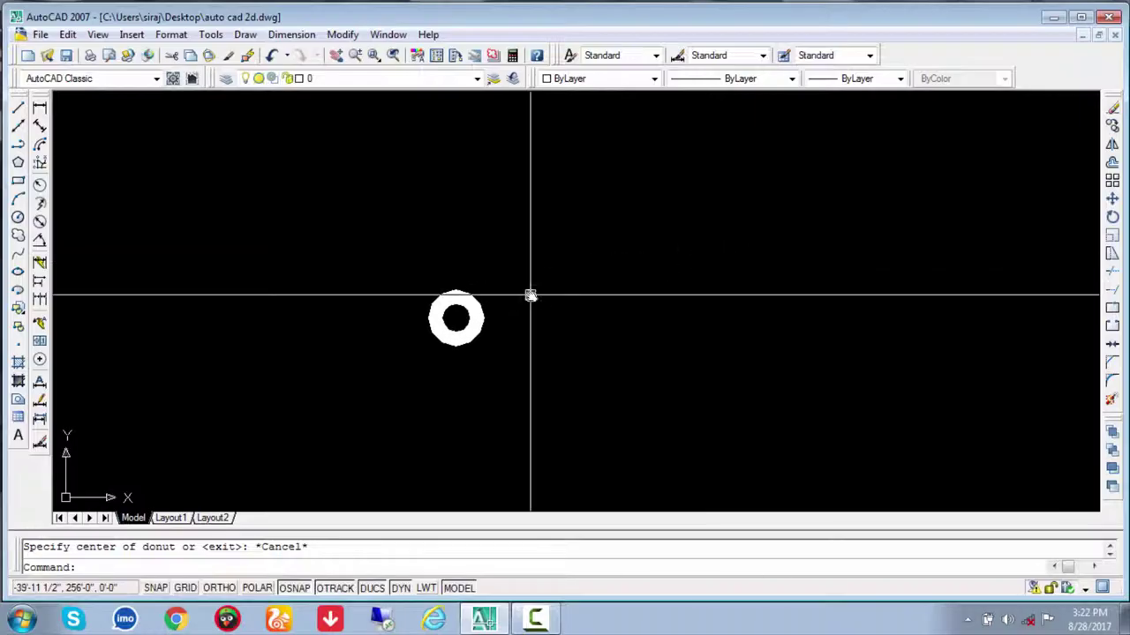
pyautogui.scroll(-1, 591, 270)
pyautogui.scroll(-2, 550, 293)
pyautogui.scroll(-2, 550, 294)
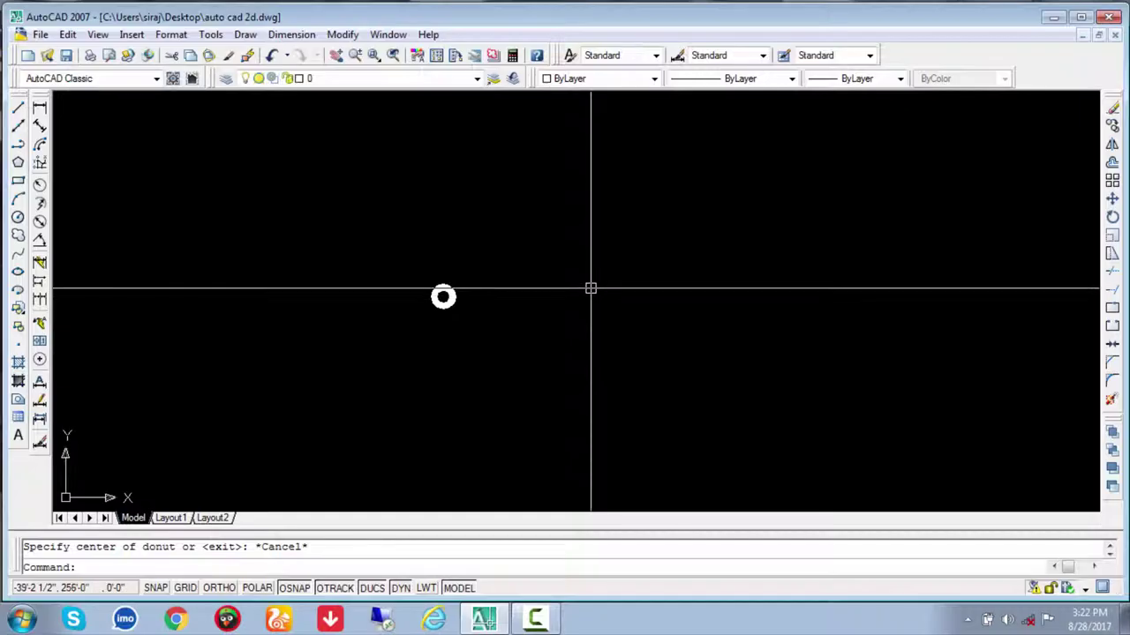
pyautogui.write('do')
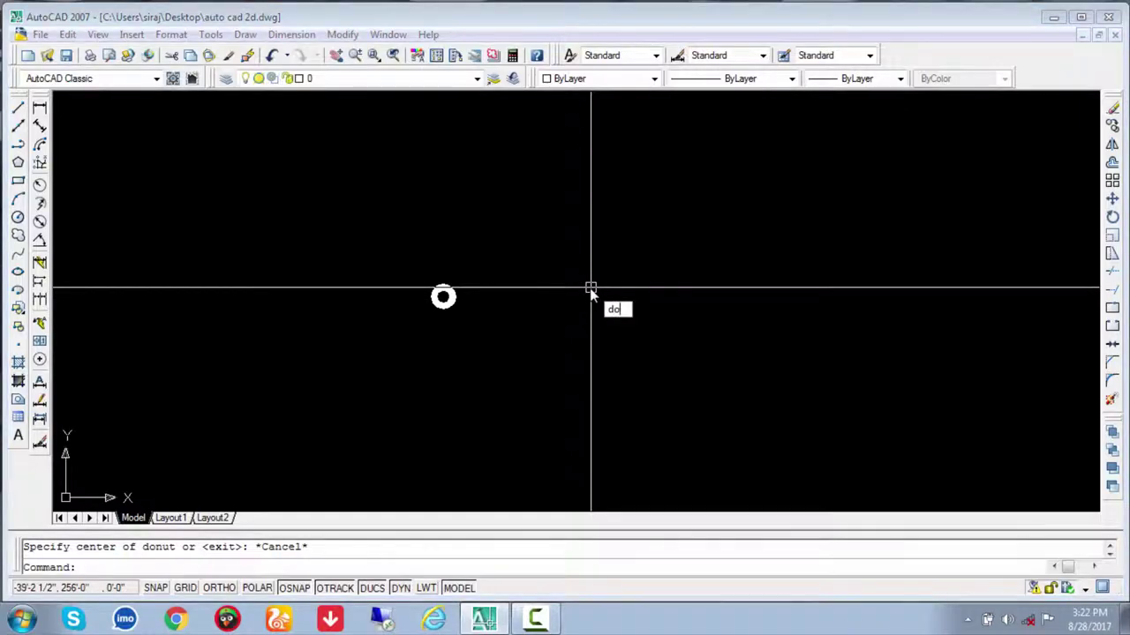
pyautogui.press('Escape')
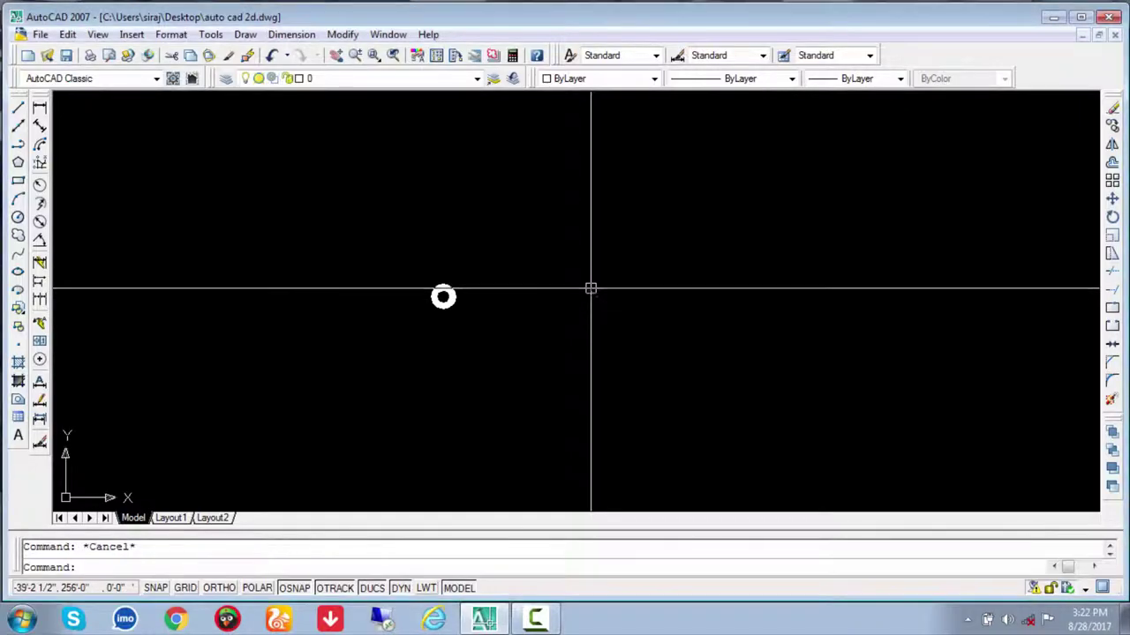
pyautogui.scroll(-3, 437, 296)
pyautogui.scroll(-2, 442, 298)
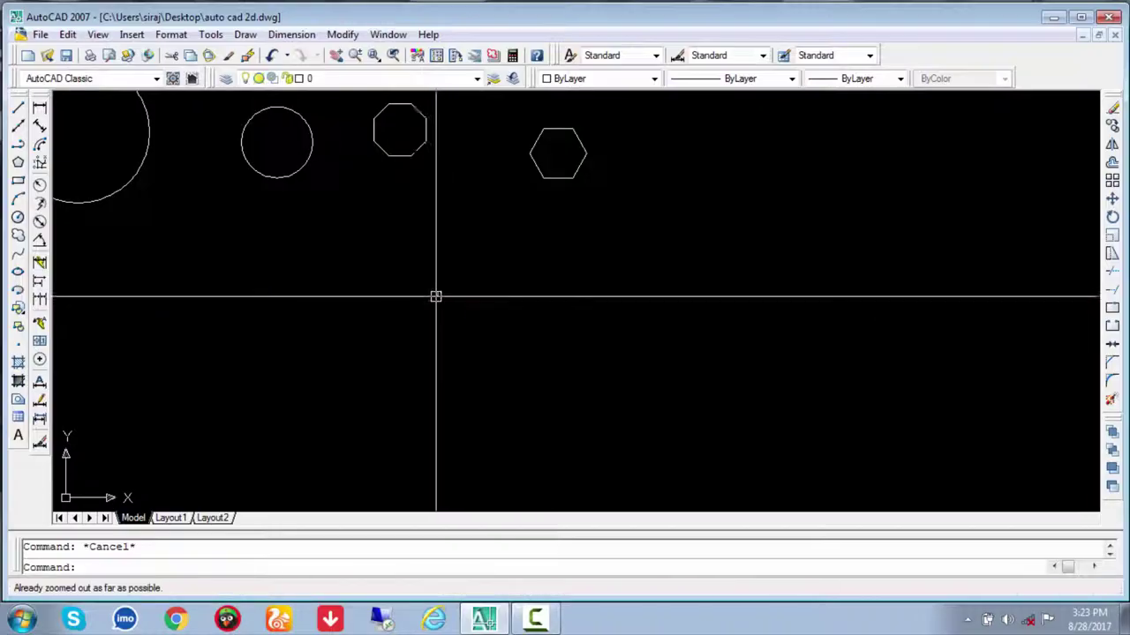
pyautogui.scroll(3, 441, 300)
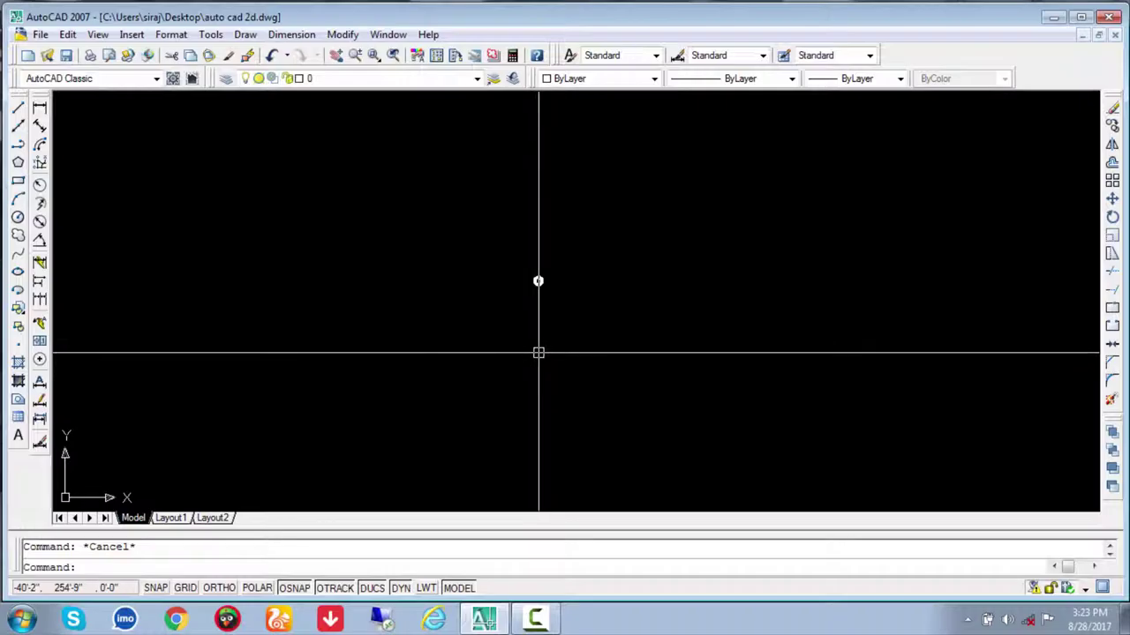
pyautogui.scroll(-5, 536, 345)
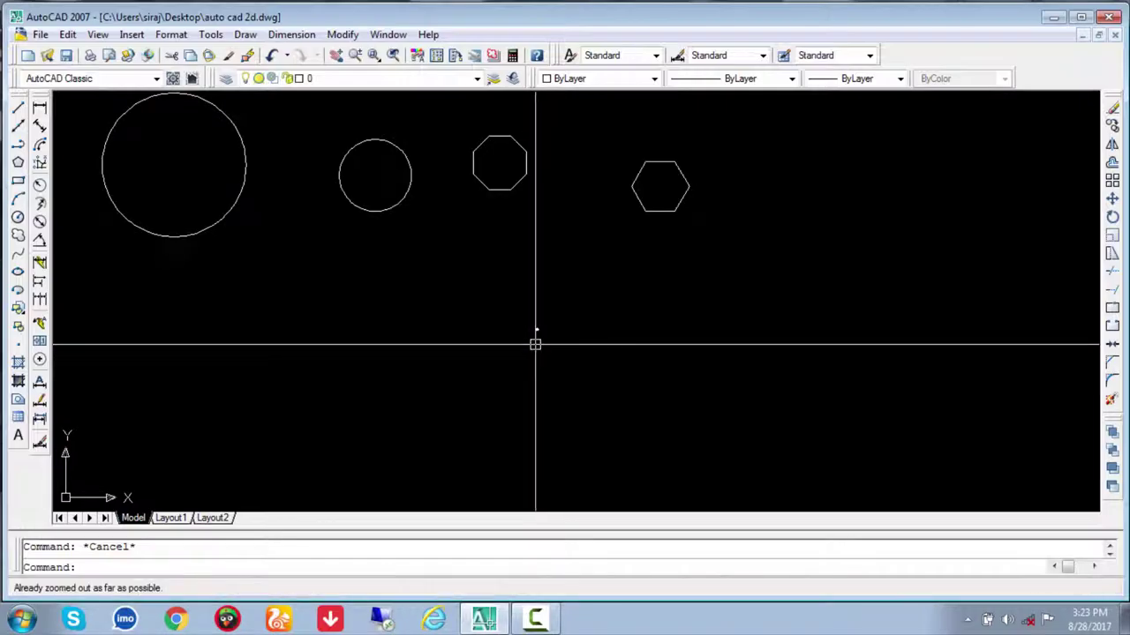
pyautogui.scroll(1, 536, 345)
pyautogui.scroll(2, 534, 329)
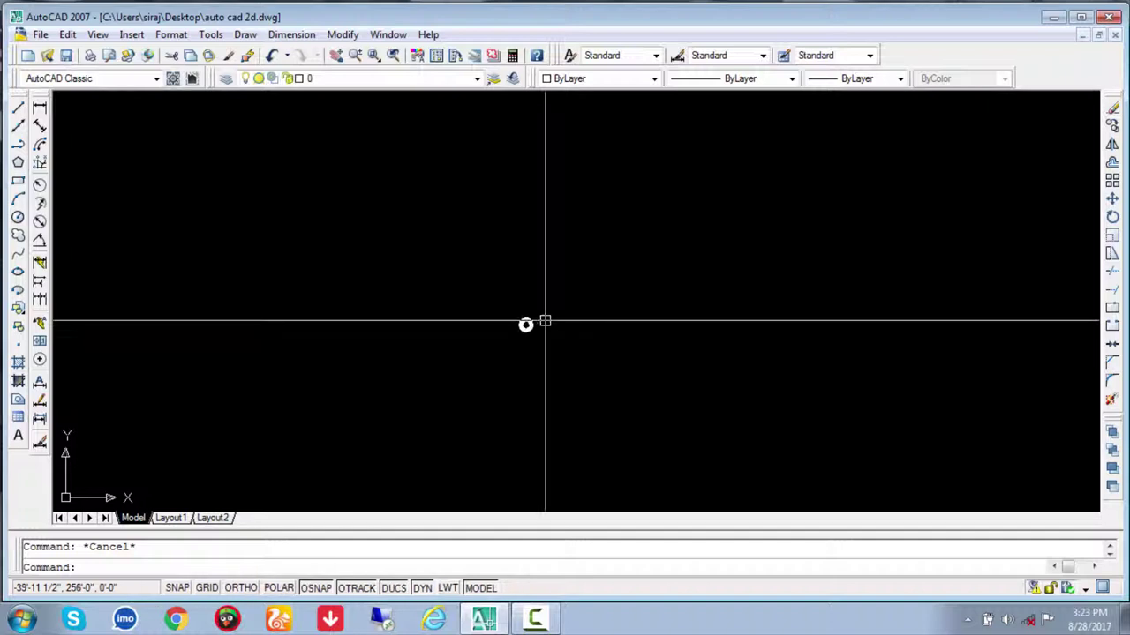
pyautogui.scroll(1, 527, 330)
pyautogui.scroll(2, 524, 333)
pyautogui.scroll(3, 523, 327)
pyautogui.scroll(2, 522, 315)
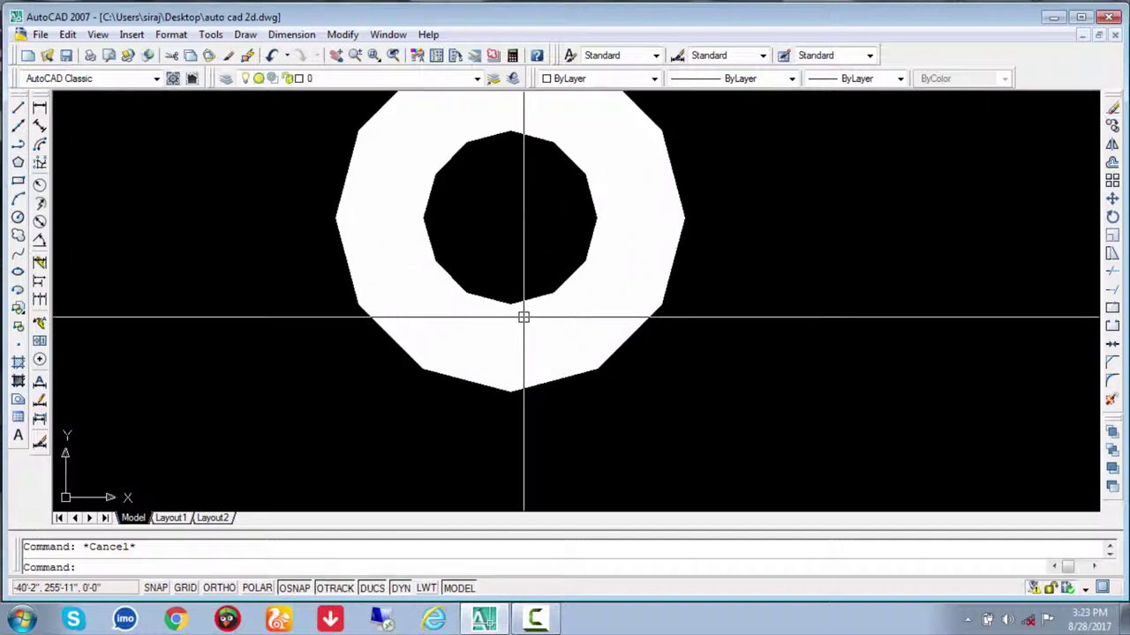
pyautogui.scroll(-3, 521, 315)
pyautogui.scroll(-2, 523, 318)
pyautogui.scroll(-3, 524, 316)
pyautogui.scroll(-2, 524, 315)
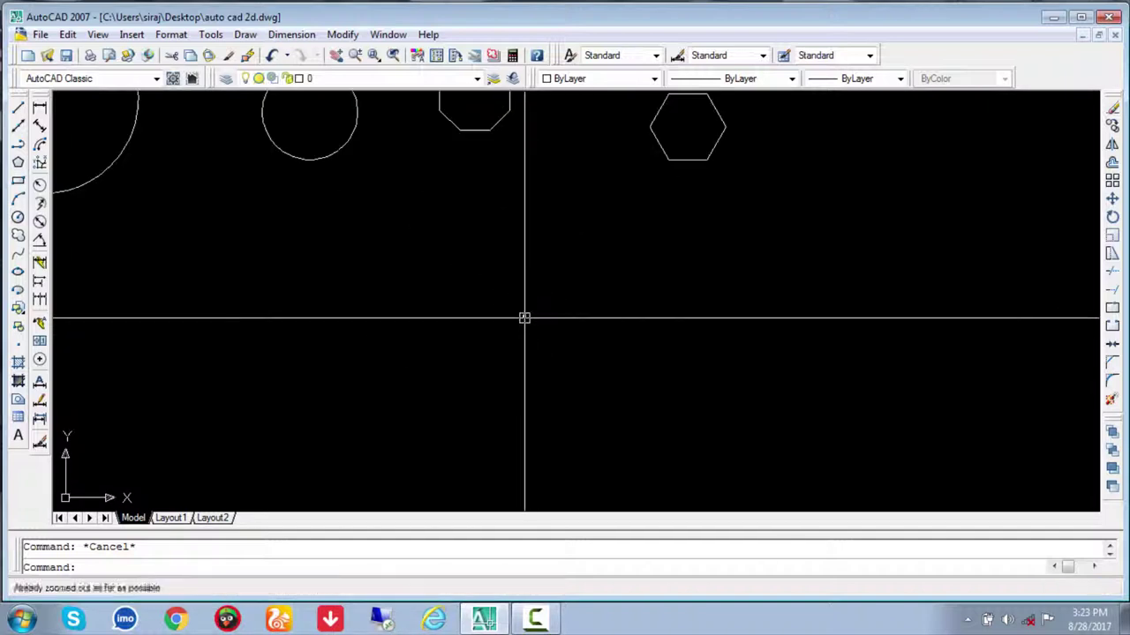
pyautogui.moveTo(675, 270); pyautogui.dragTo(694, 271, button='middle')
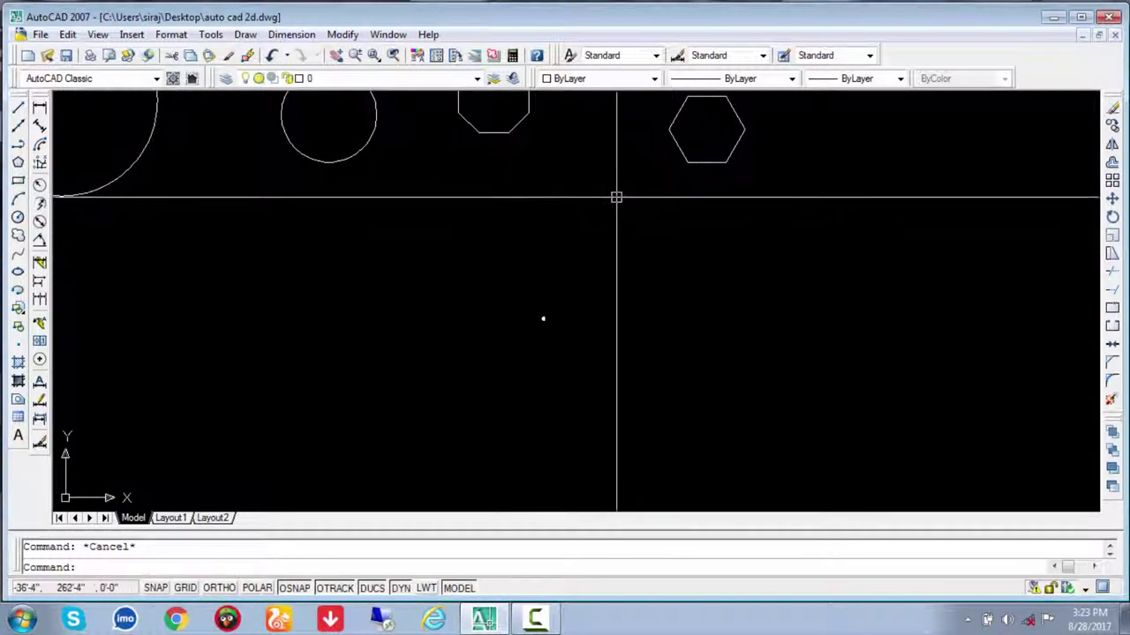
pyautogui.moveTo(615, 194)
pyautogui.mouseDown(button='middle')
pyautogui.moveTo(767, 419)
pyautogui.moveTo(563, 255)
pyautogui.mouseUp(button='middle')
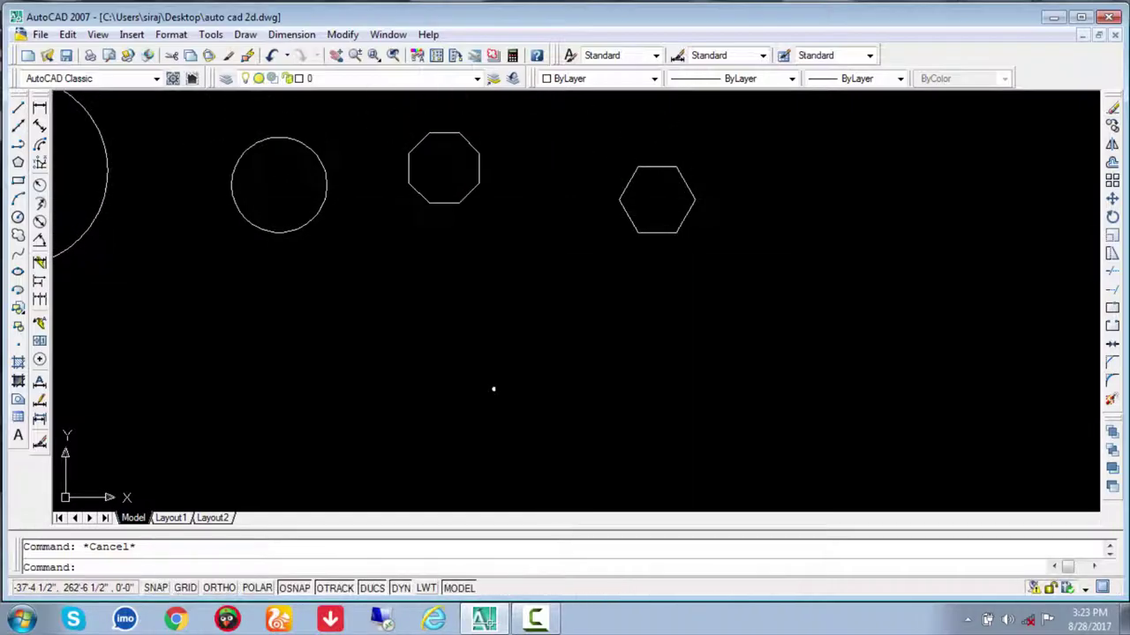
pyautogui.moveTo(553, 232)
pyautogui.mouseDown(button='middle')
pyautogui.moveTo(878, 255)
pyautogui.moveTo(633, 356)
pyautogui.moveTo(615, 260)
pyautogui.moveTo(624, 243)
pyautogui.mouseUp(button='middle')
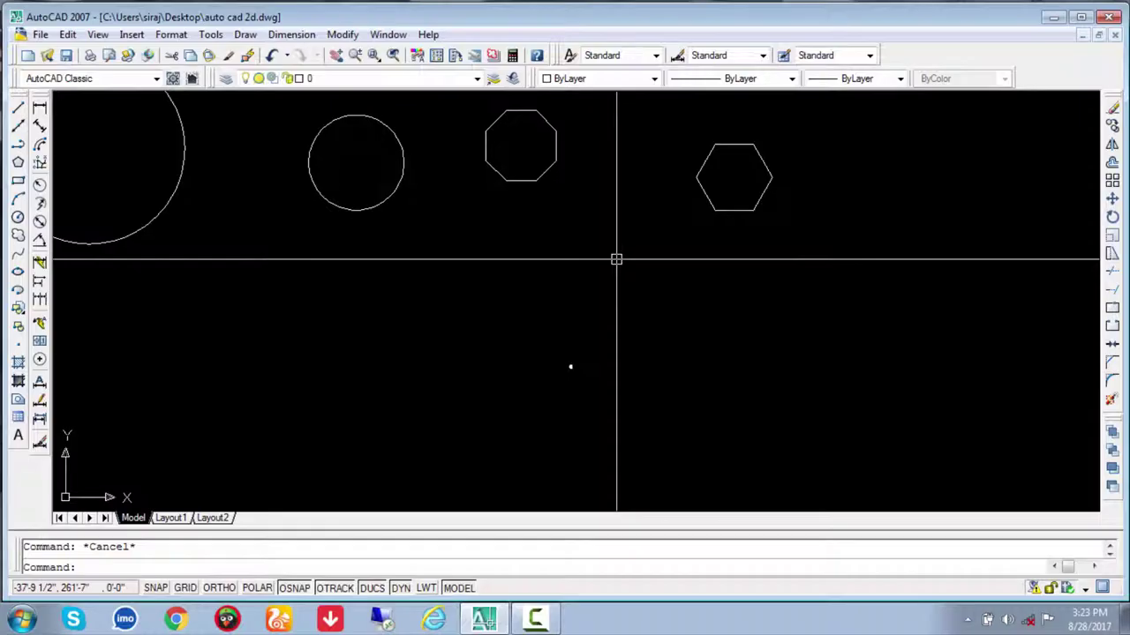
pyautogui.write('p')
pyautogui.press('Return')
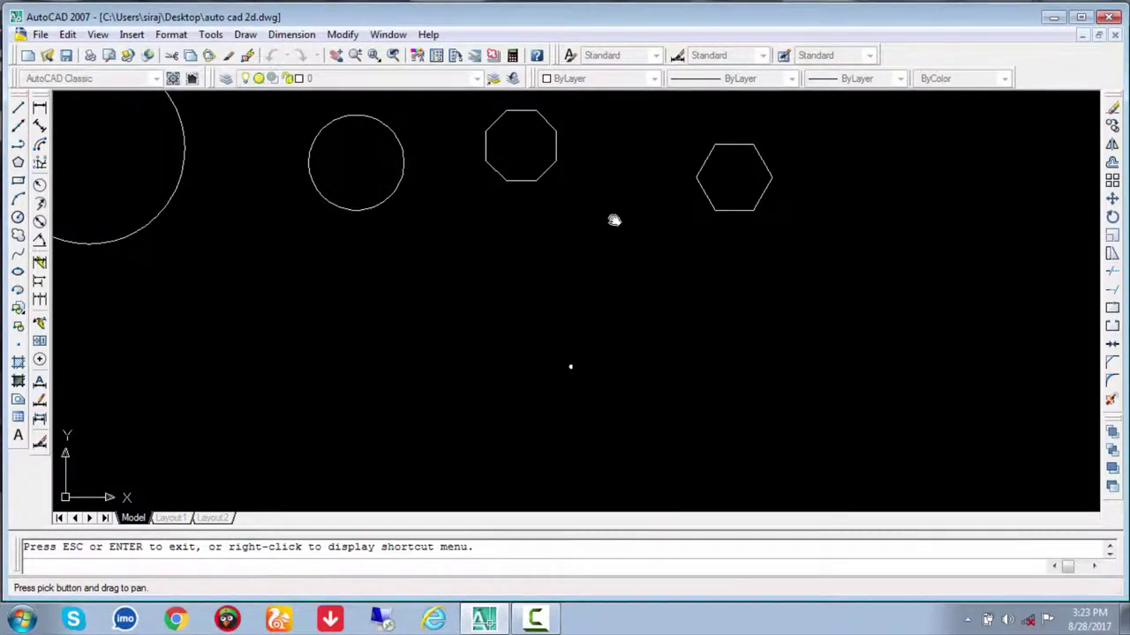
pyautogui.moveTo(614, 220); pyautogui.dragTo(668, 249)
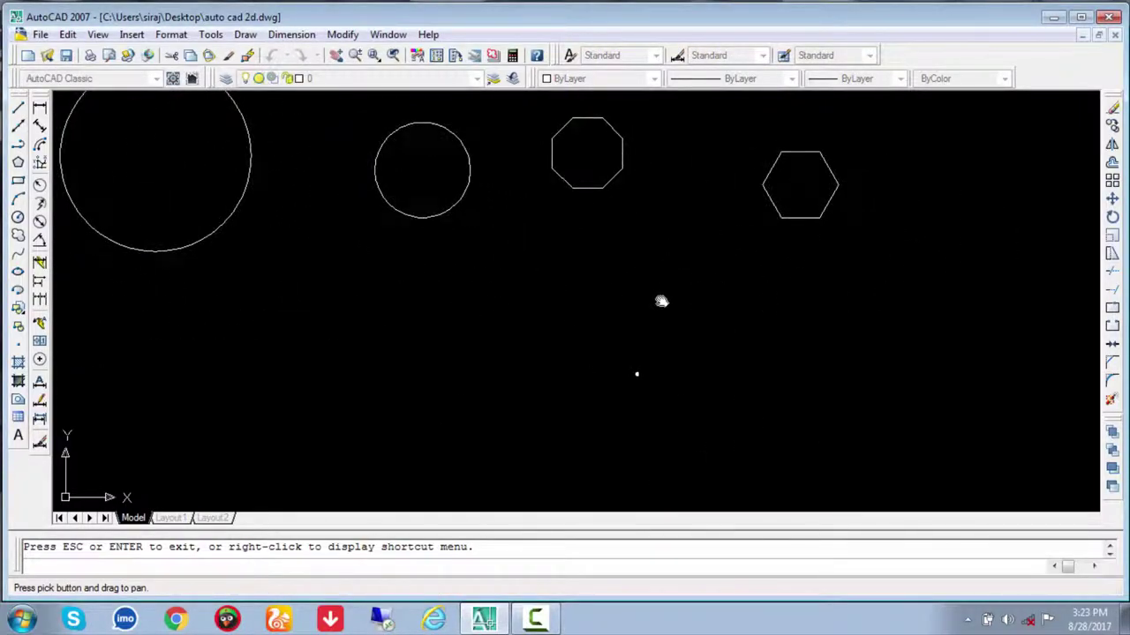
pyautogui.press('Escape')
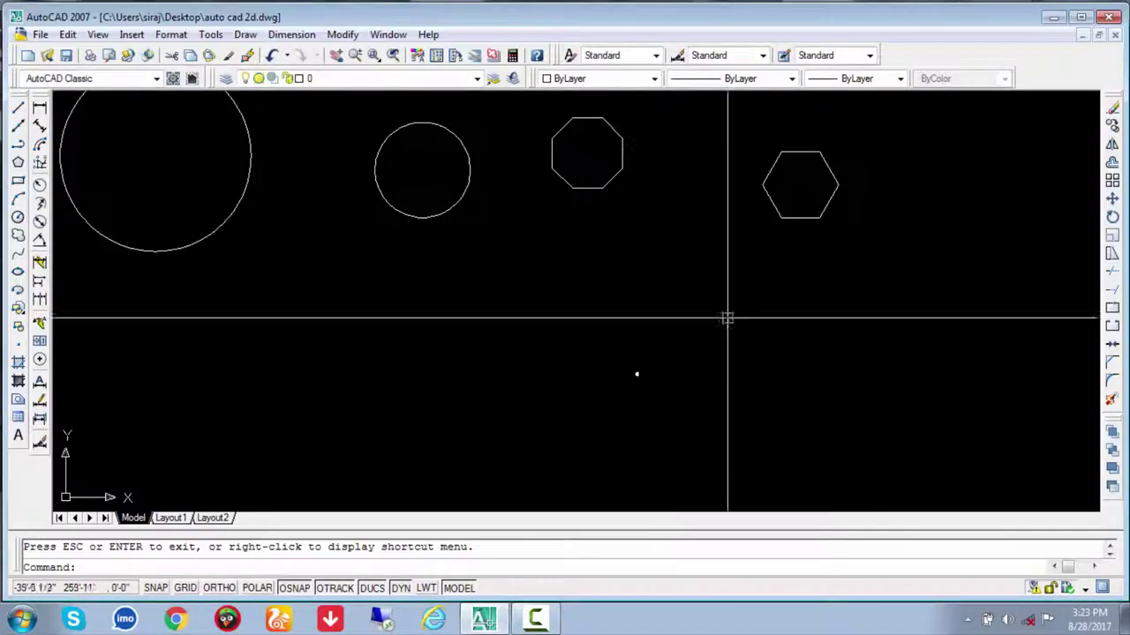
pyautogui.scroll(-10, 734, 352)
pyautogui.scroll(5, 733, 353)
# Place a donut with inside diameter 2 and outside diameter 1 above the first donut
pyautogui.moveTo(736, 308); pyautogui.dragTo(656, 370, button='middle')
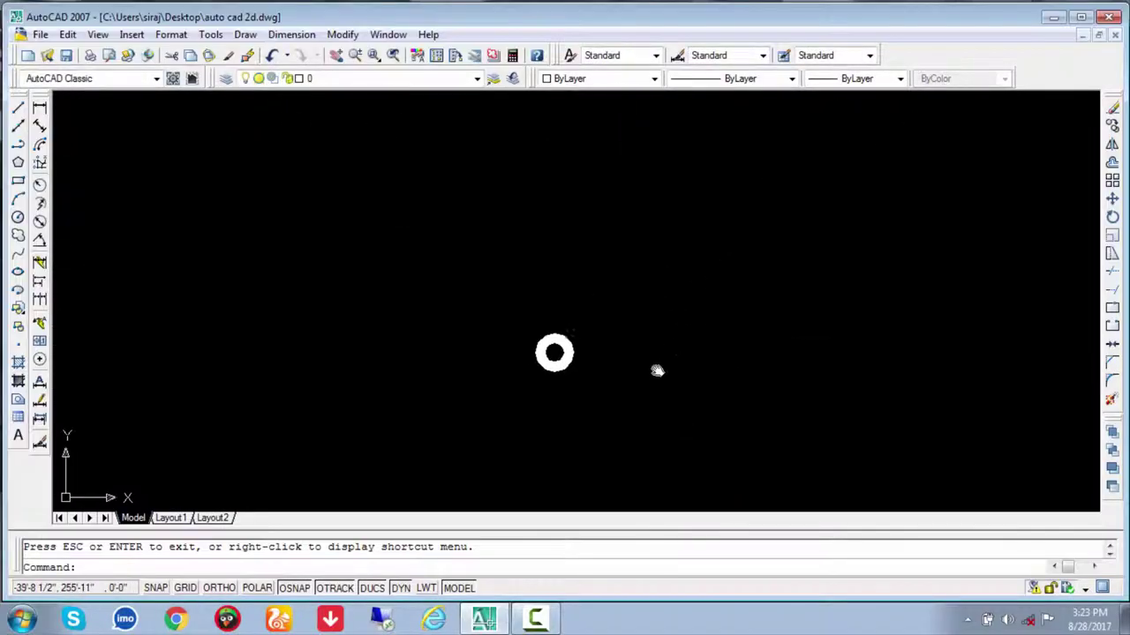
pyautogui.write('do')
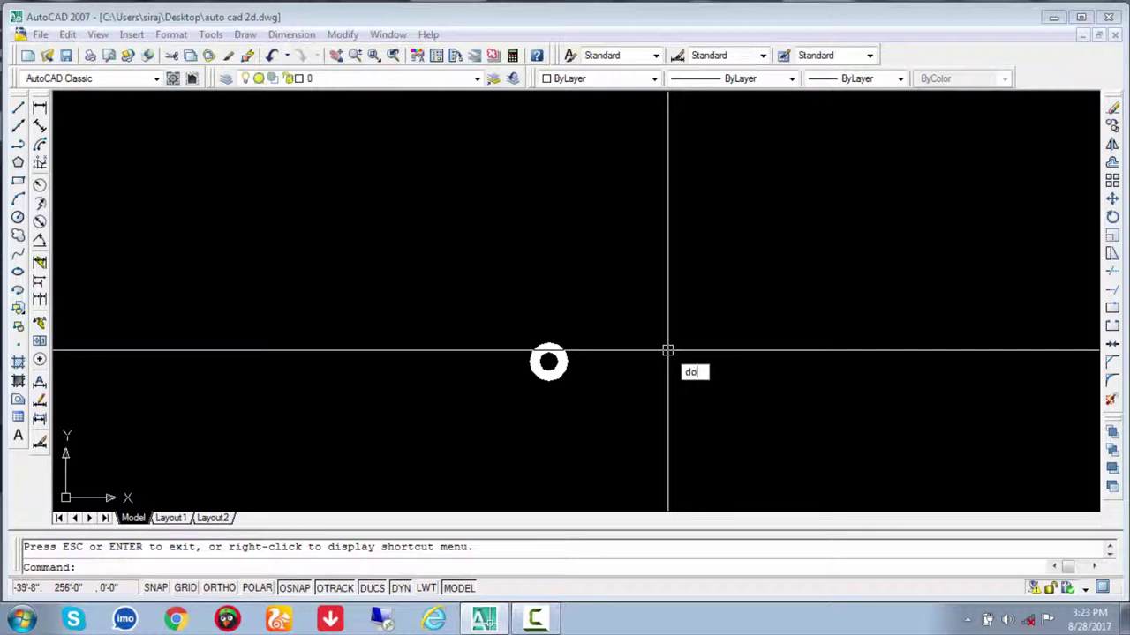
pyautogui.press('Return')
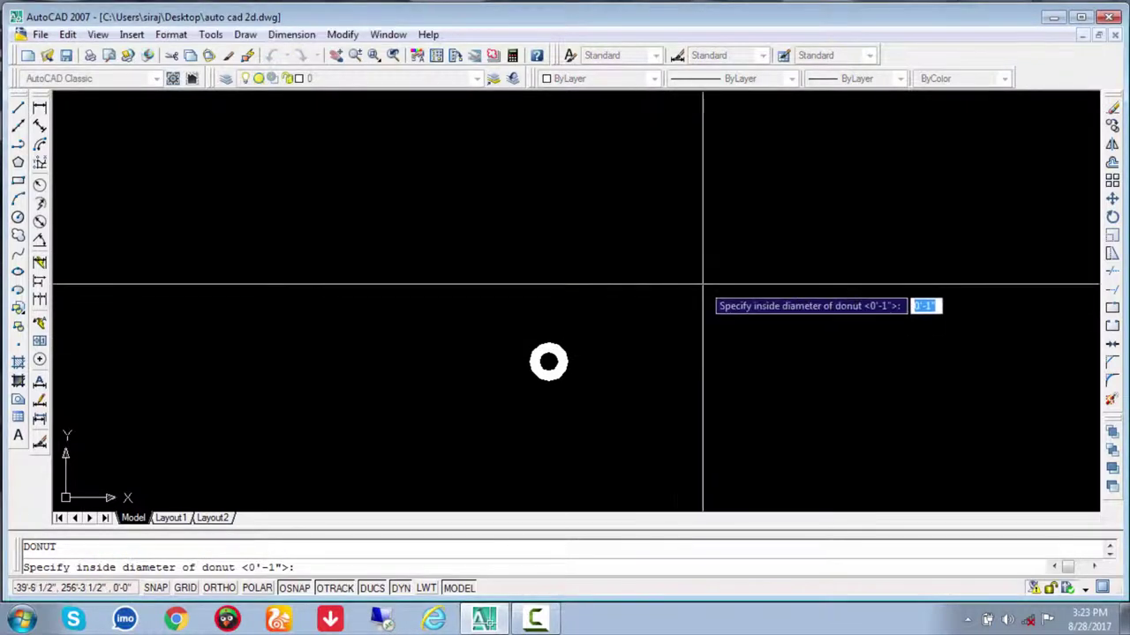
pyautogui.write('2')
pyautogui.press('Return')
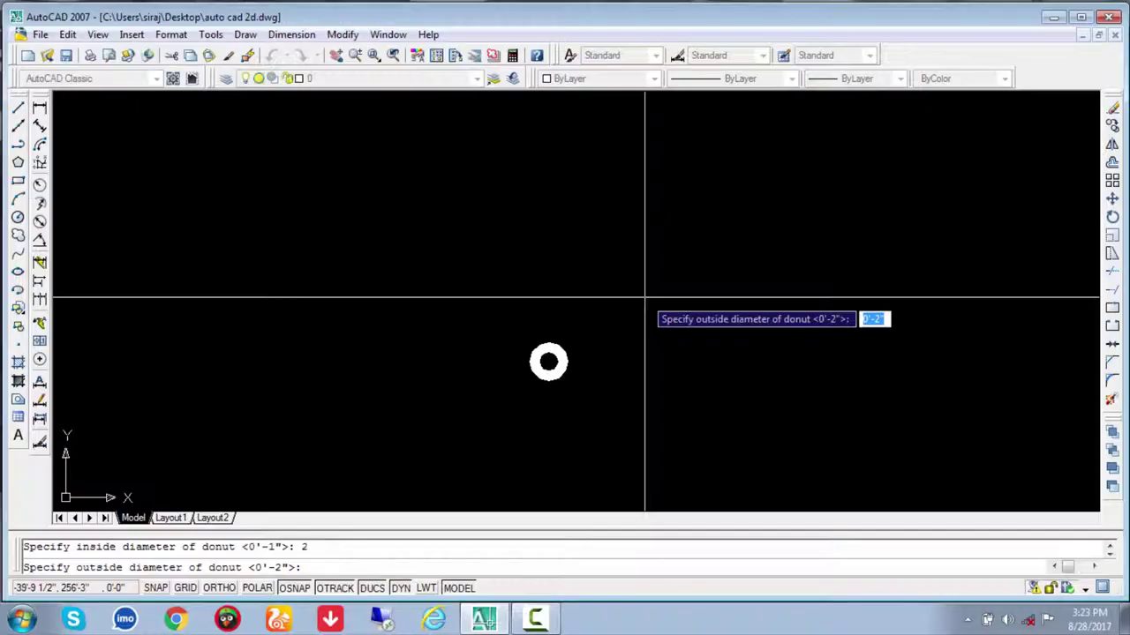
pyautogui.write('0')
pyautogui.press('Return')
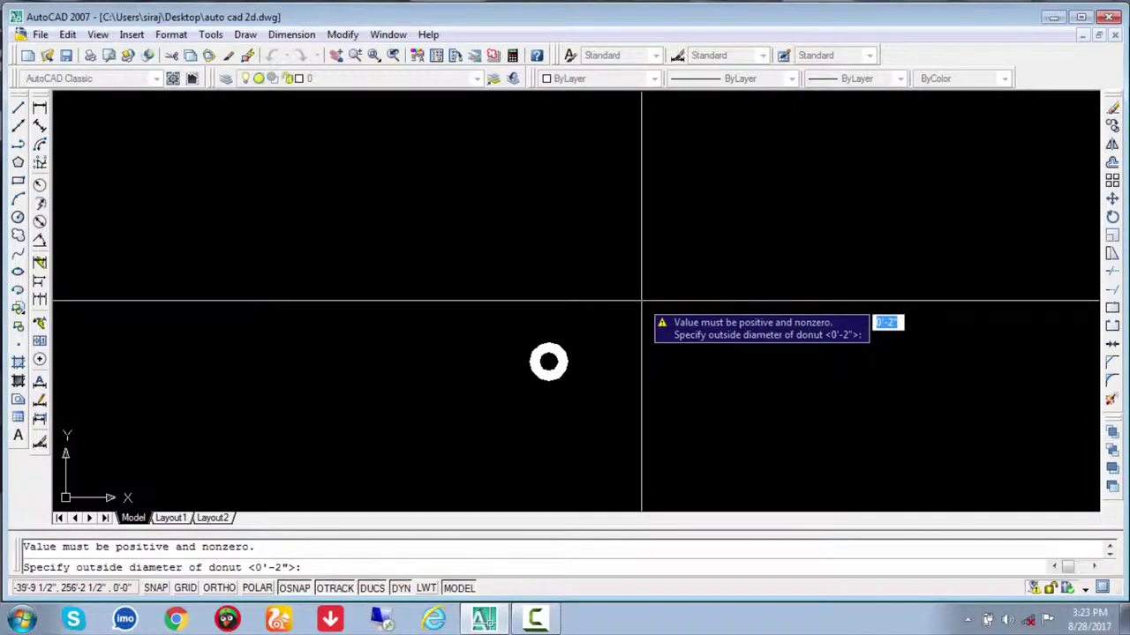
pyautogui.press('BackSpace')
pyautogui.write('1')
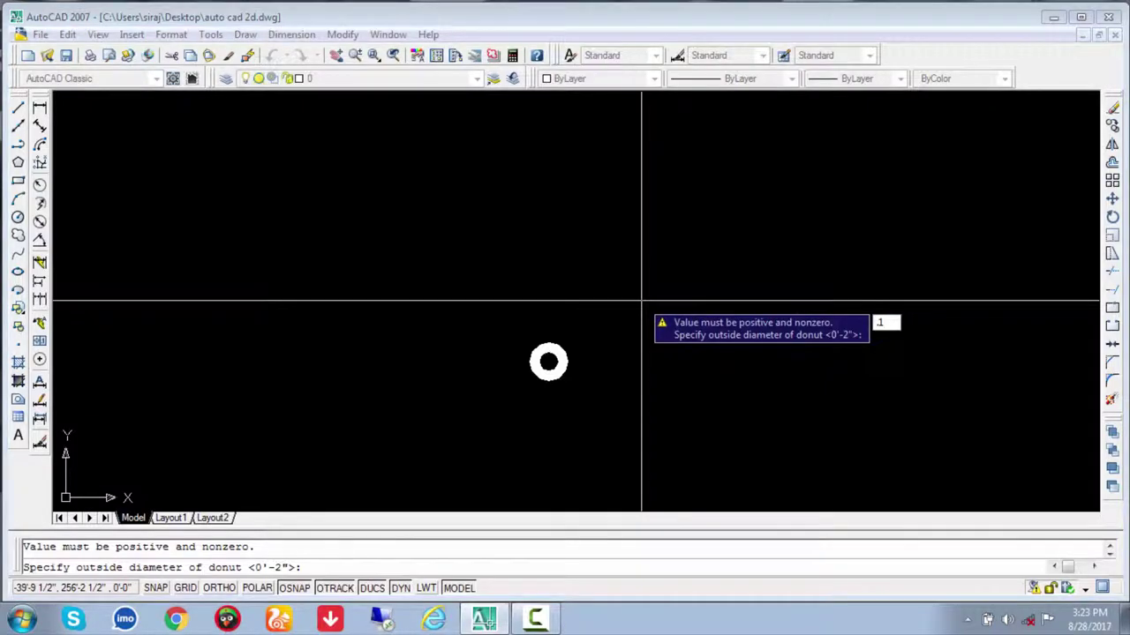
pyautogui.press('Return')
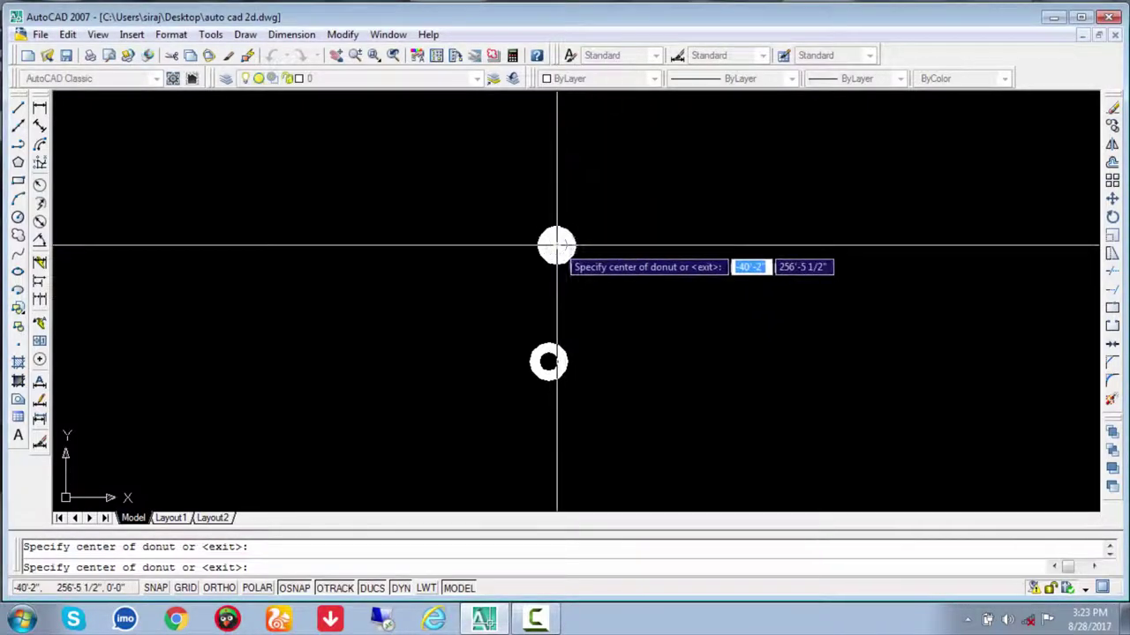
pyautogui.click(556, 246)
pyautogui.press('Escape')
# Zoom and pan the view back out toward the shapes
pyautogui.scroll(3, 555, 235)
pyautogui.scroll(5, 555, 233)
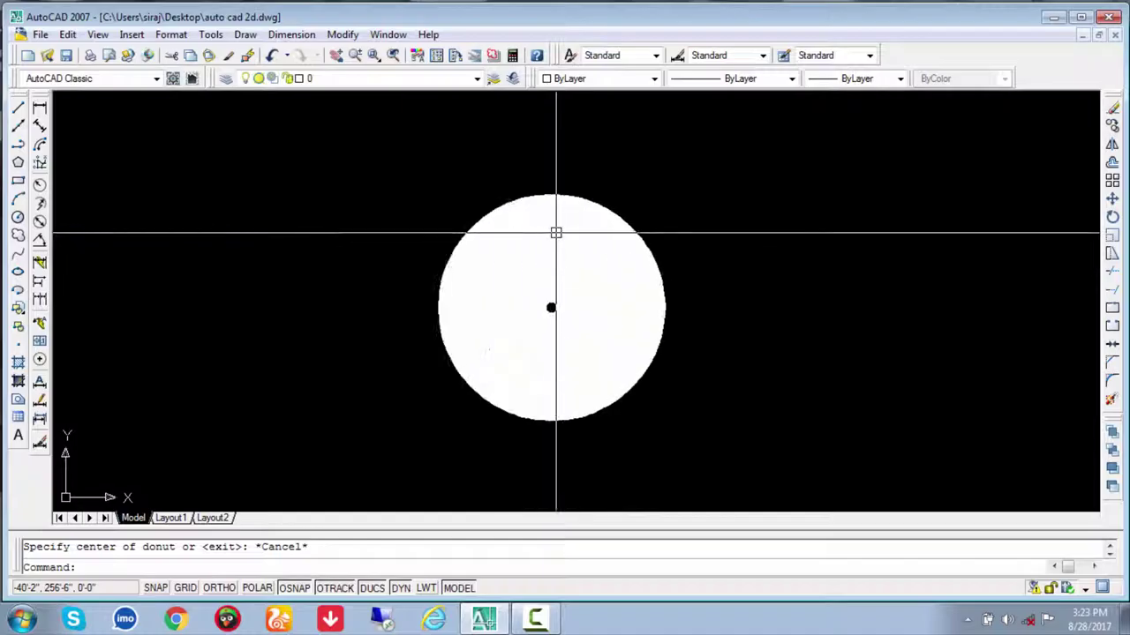
pyautogui.scroll(-3, 555, 233)
pyautogui.scroll(-2, 577, 272)
pyautogui.scroll(3, 609, 297)
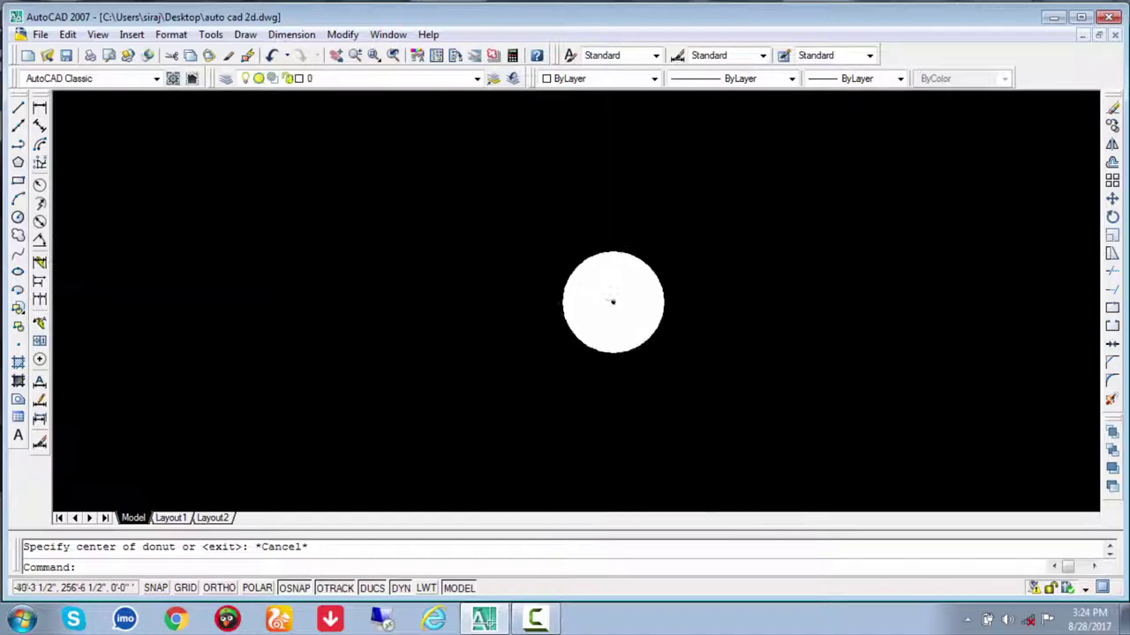
pyautogui.scroll(5, 613, 302)
pyautogui.scroll(-10, 706, 355)
pyautogui.moveTo(683, 353); pyautogui.dragTo(512, 286, button='middle')
pyautogui.scroll(-3, 691, 310)
pyautogui.scroll(-5, 691, 310)
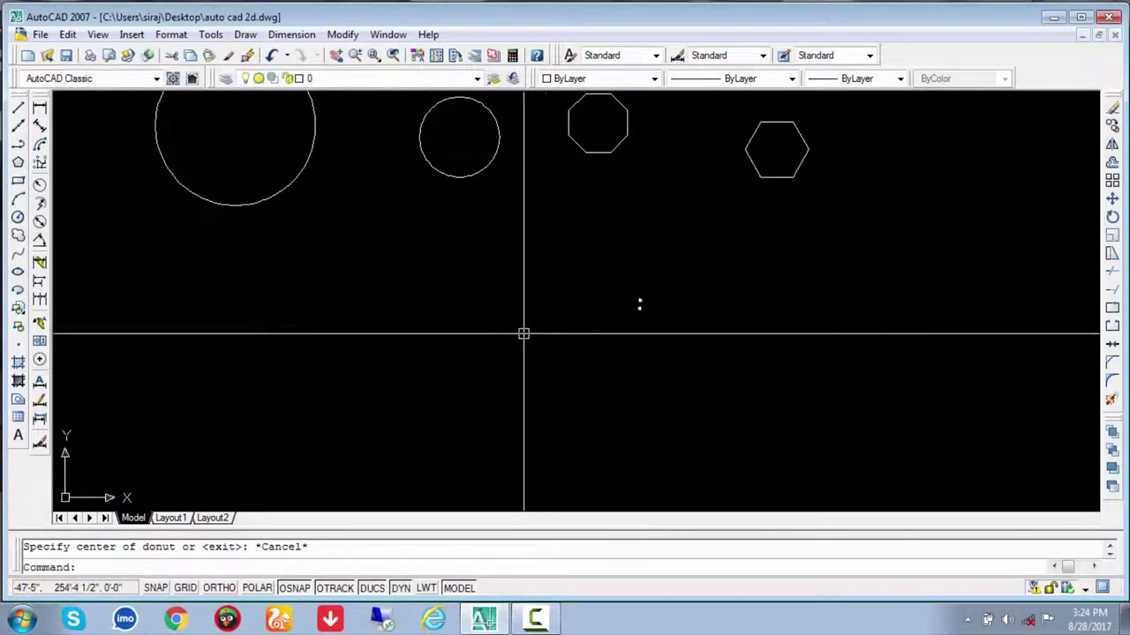
# Scatter fourteen solid donut dots (inside diameter 6, outside .1) below the circles and polygons
pyautogui.write('do')
pyautogui.press('Return')
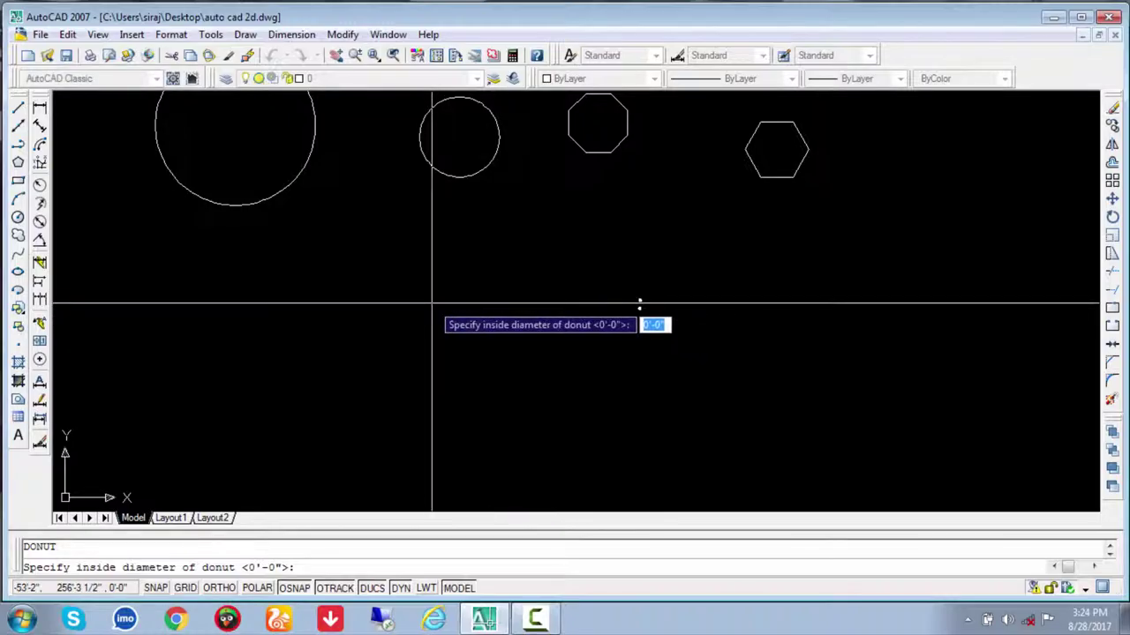
pyautogui.write('6')
pyautogui.press('Return')
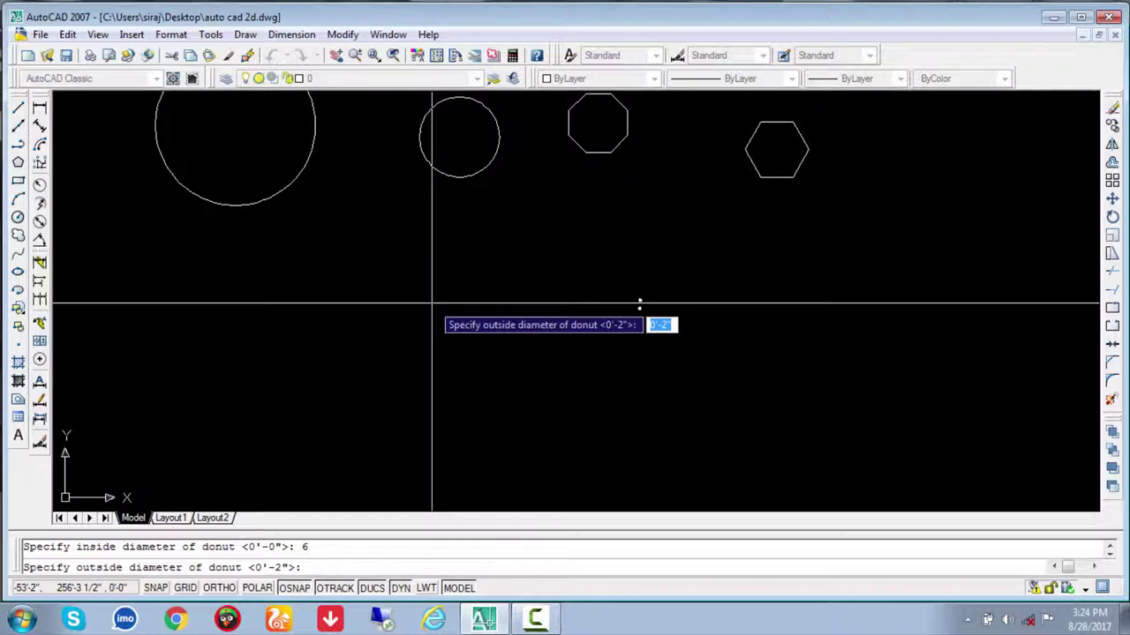
pyautogui.write('.1')
pyautogui.press('Return')
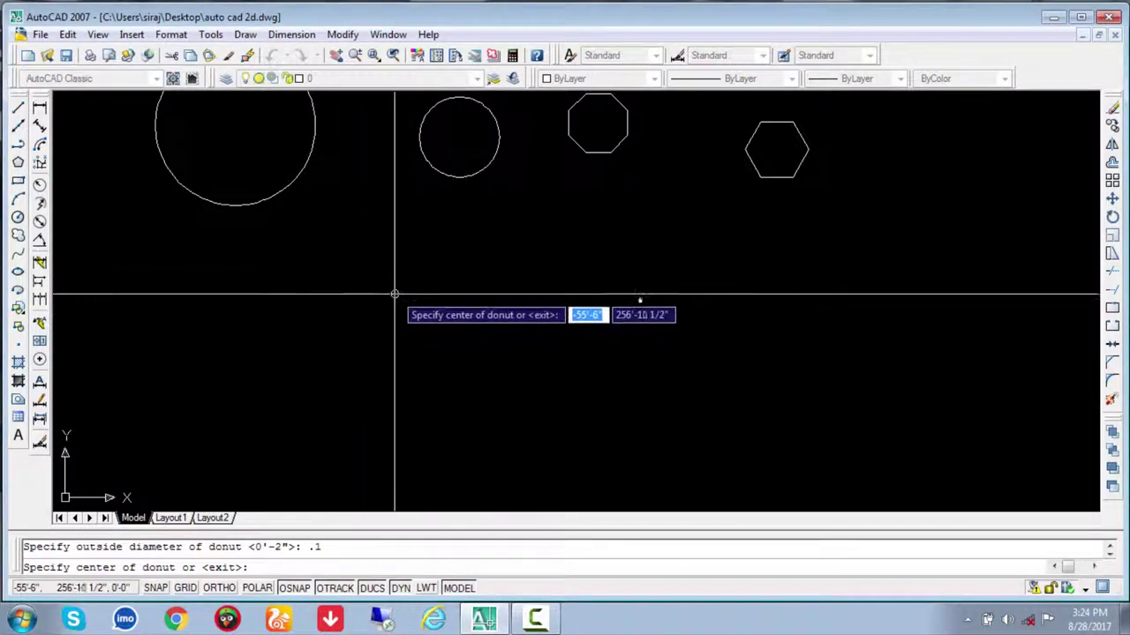
pyautogui.click(397, 315)
pyautogui.click(491, 292)
pyautogui.click(557, 255)
pyautogui.click(460, 251)
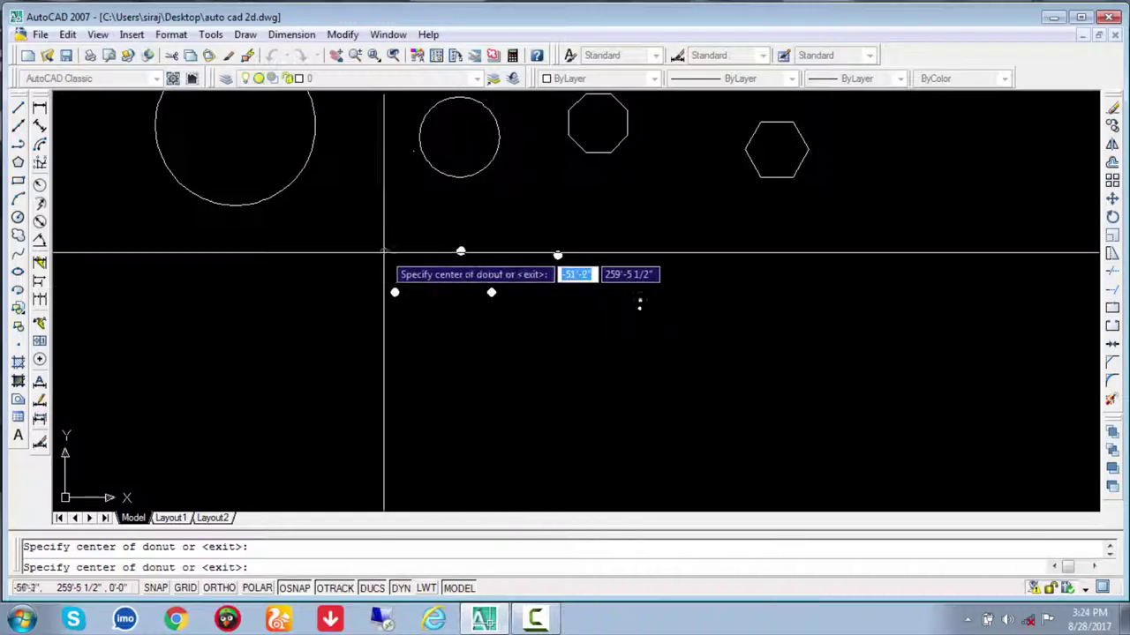
pyautogui.click(383, 253)
pyautogui.click(369, 345)
pyautogui.click(445, 362)
pyautogui.click(445, 281)
pyautogui.click(434, 260)
pyautogui.click(567, 213)
pyautogui.click(615, 257)
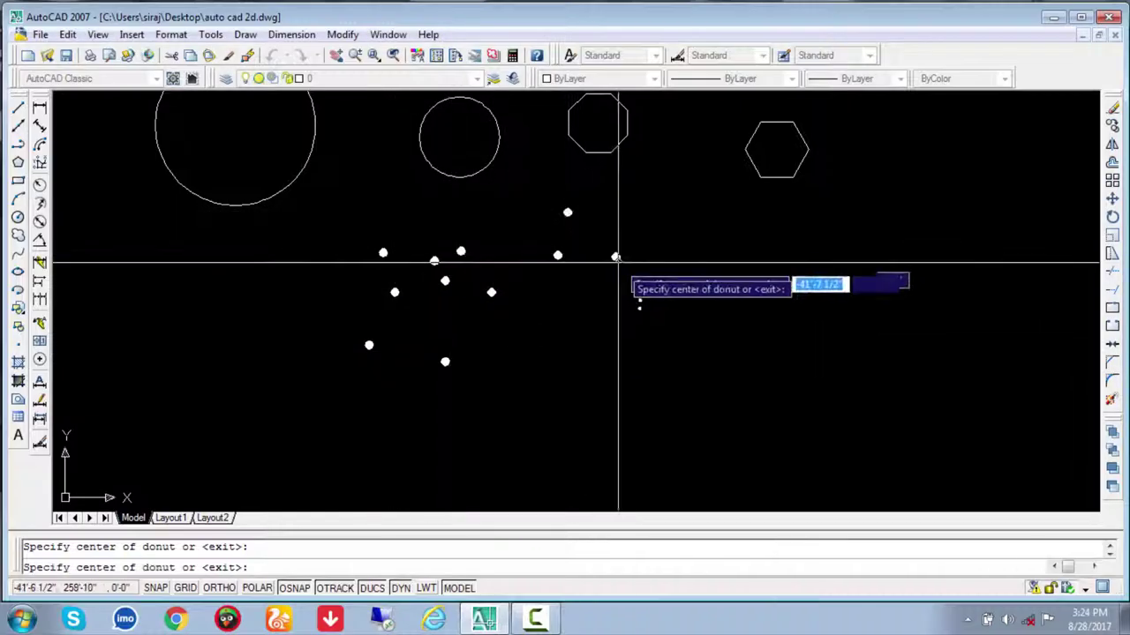
pyautogui.click(542, 311)
pyautogui.click(525, 311)
pyautogui.click(512, 386)
pyautogui.press('Escape')
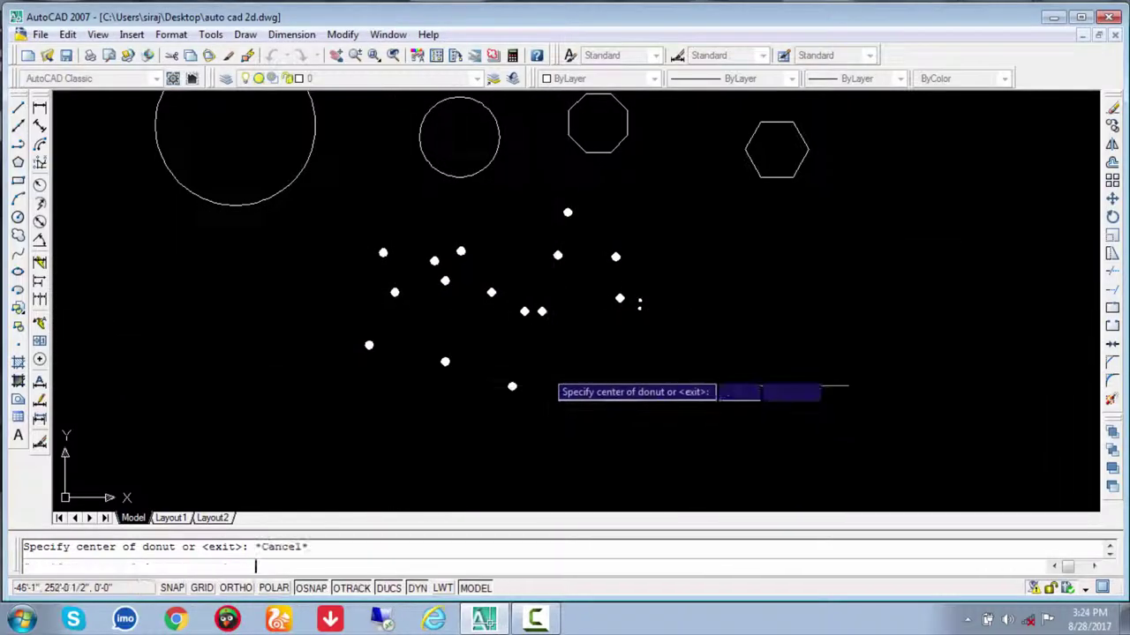
# Zoom the view in and out over the scattered dots
pyautogui.scroll(2, 492, 350)
pyautogui.scroll(5, 388, 350)
pyautogui.scroll(1, 285, 374)
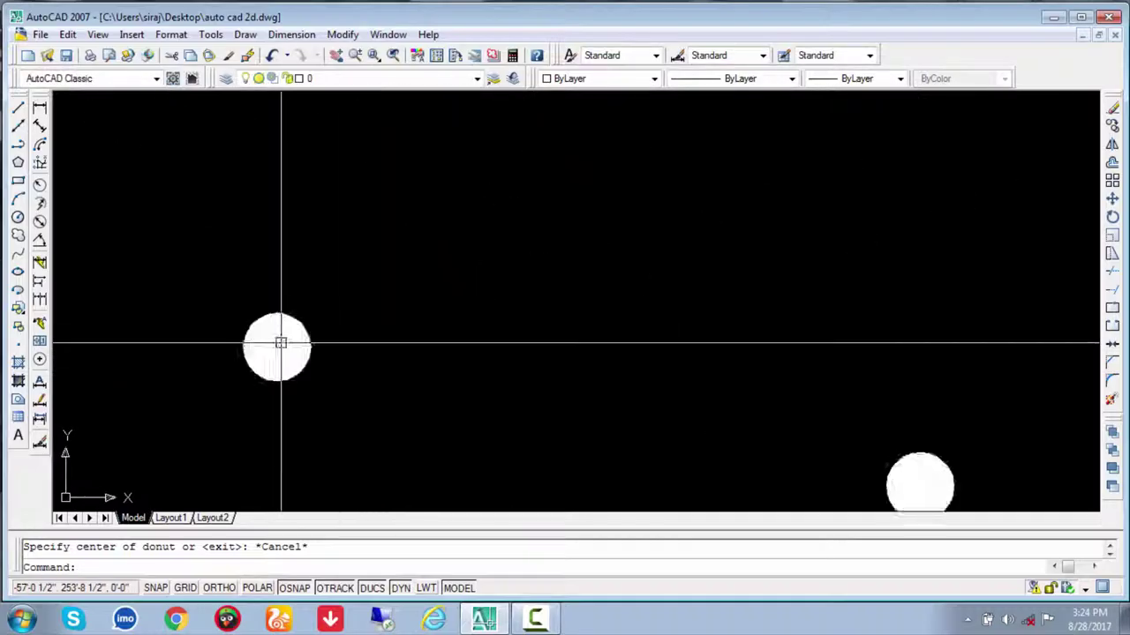
pyautogui.scroll(-7, 277, 341)
pyautogui.scroll(5, 403, 356)
pyautogui.scroll(-6, 401, 356)
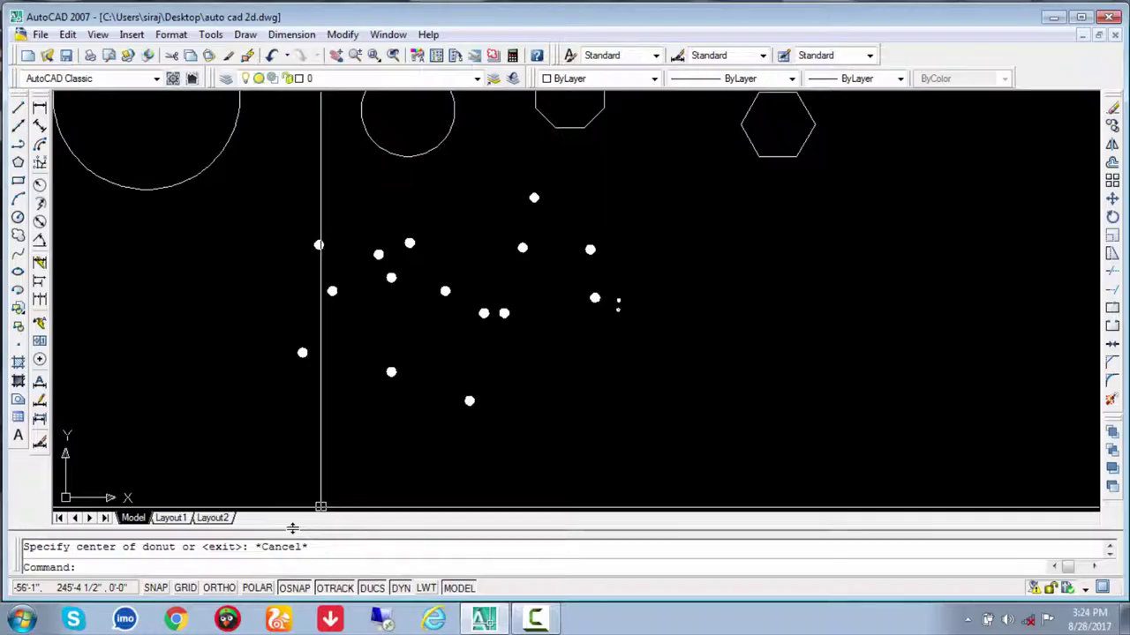
pyautogui.scroll(-1, 420, 597)
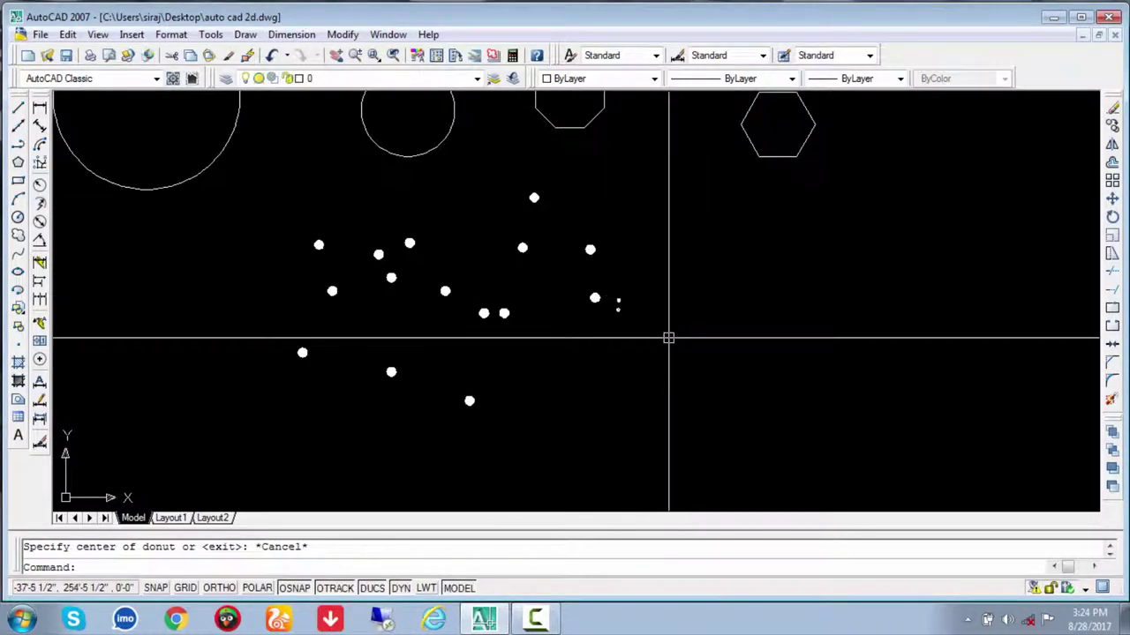
# Draw a horizontal line with Ortho on, running right from beside the dots
pyautogui.moveTo(668, 335)
pyautogui.mouseDown(button='middle')
pyautogui.moveTo(577, 221)
pyautogui.moveTo(560, 221)
pyautogui.mouseUp(button='middle')
pyautogui.write('l')
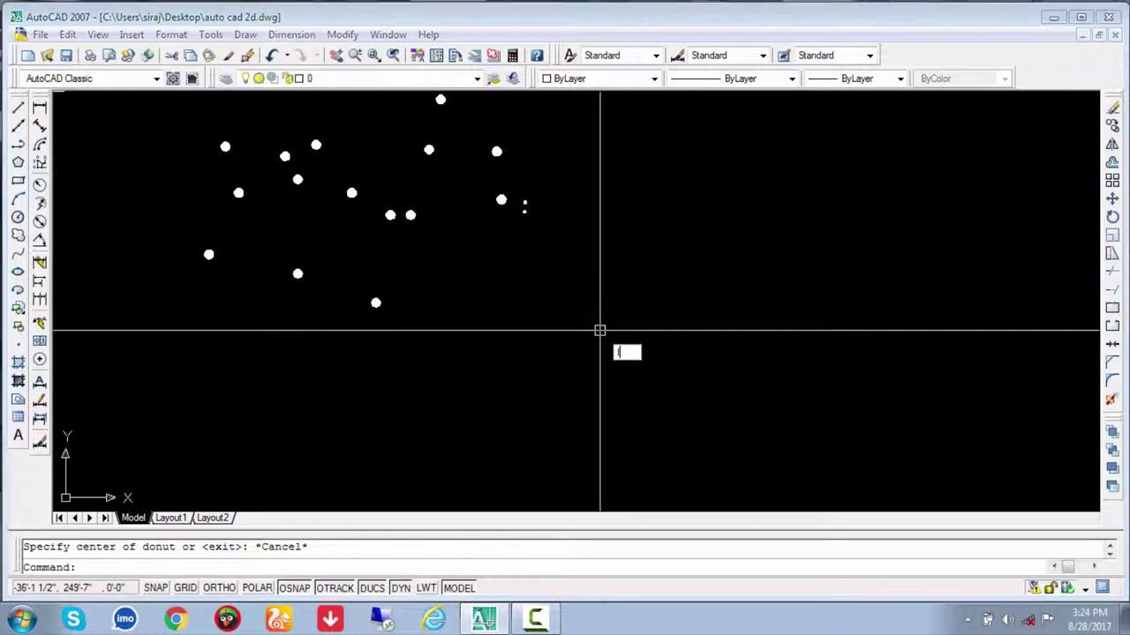
pyautogui.press('Return')
pyautogui.click(447, 293)
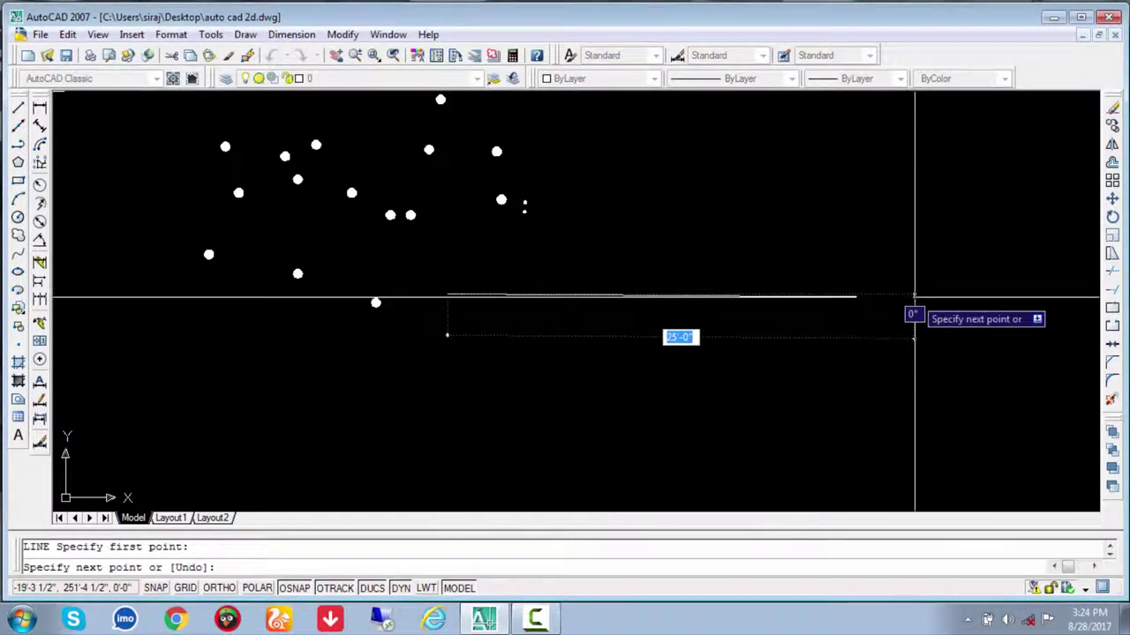
pyautogui.press('F8')
pyautogui.click(914, 295)
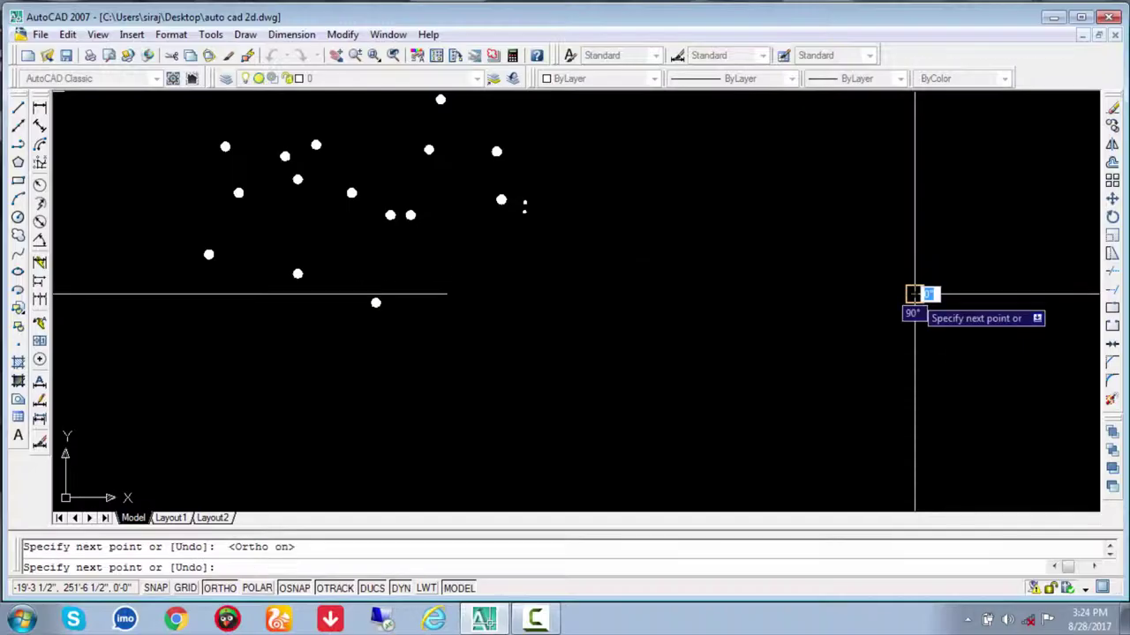
pyautogui.press('Escape')
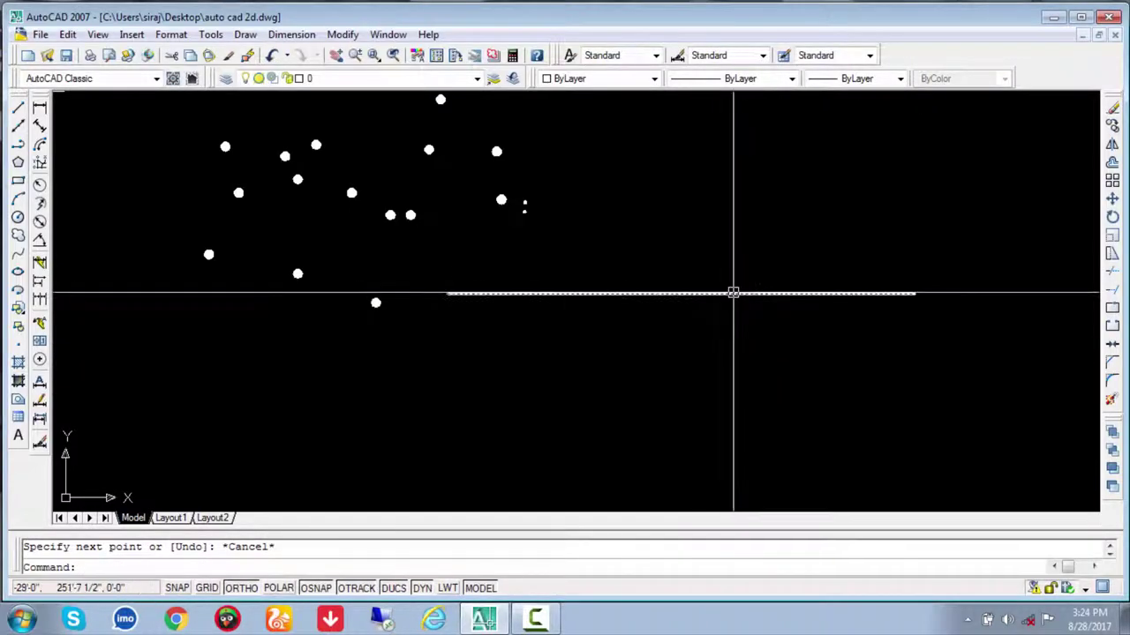
# Begin another line with L, then cancel it
pyautogui.write('l')
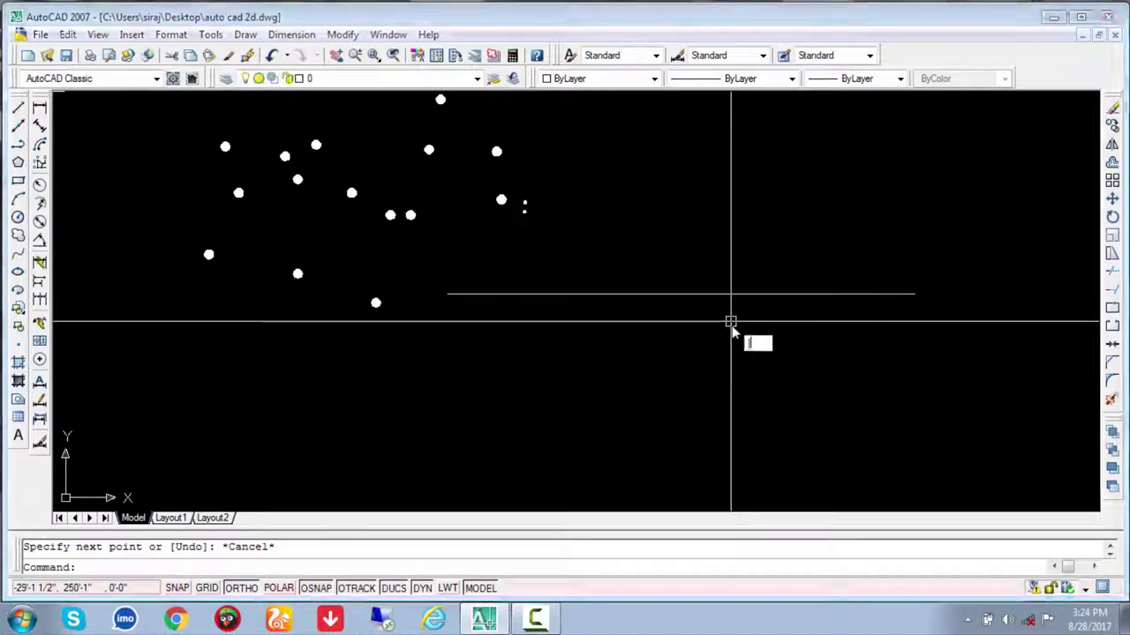
pyautogui.press('Return')
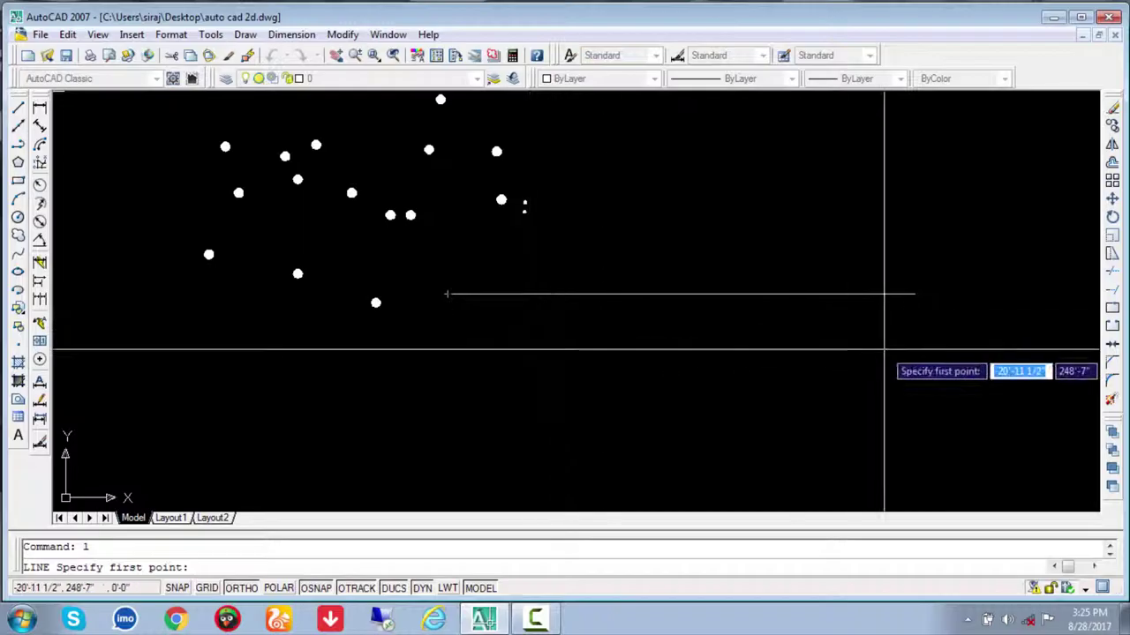
pyautogui.press('Escape')
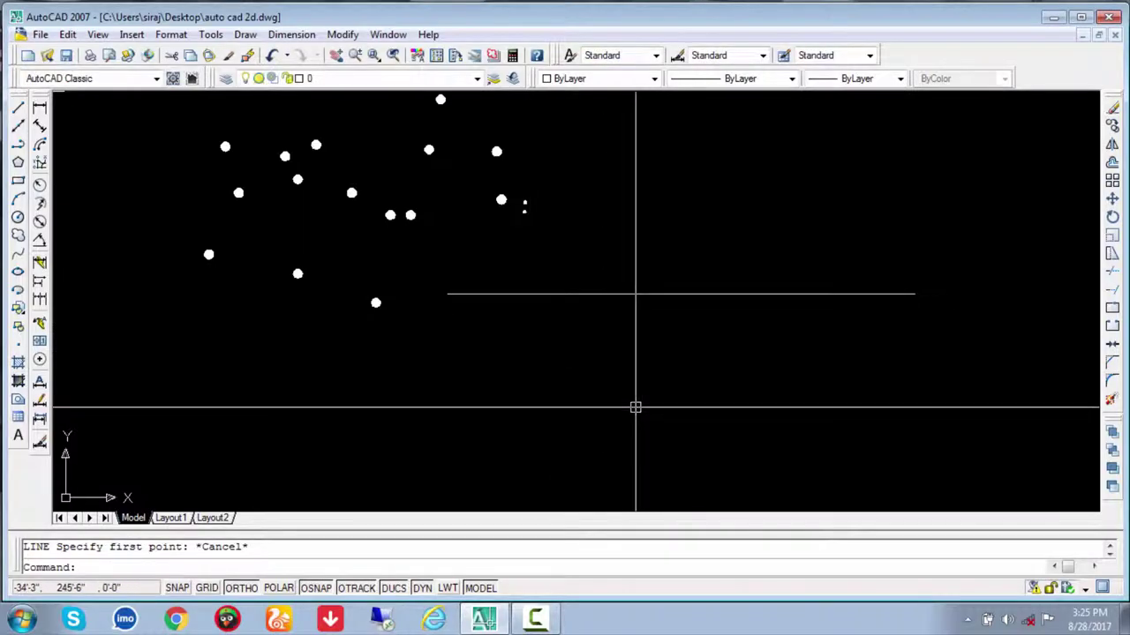
# Start an OFFSET of 5 on the long horizontal line, then cancel it
pyautogui.write('o')
pyautogui.press('Return')
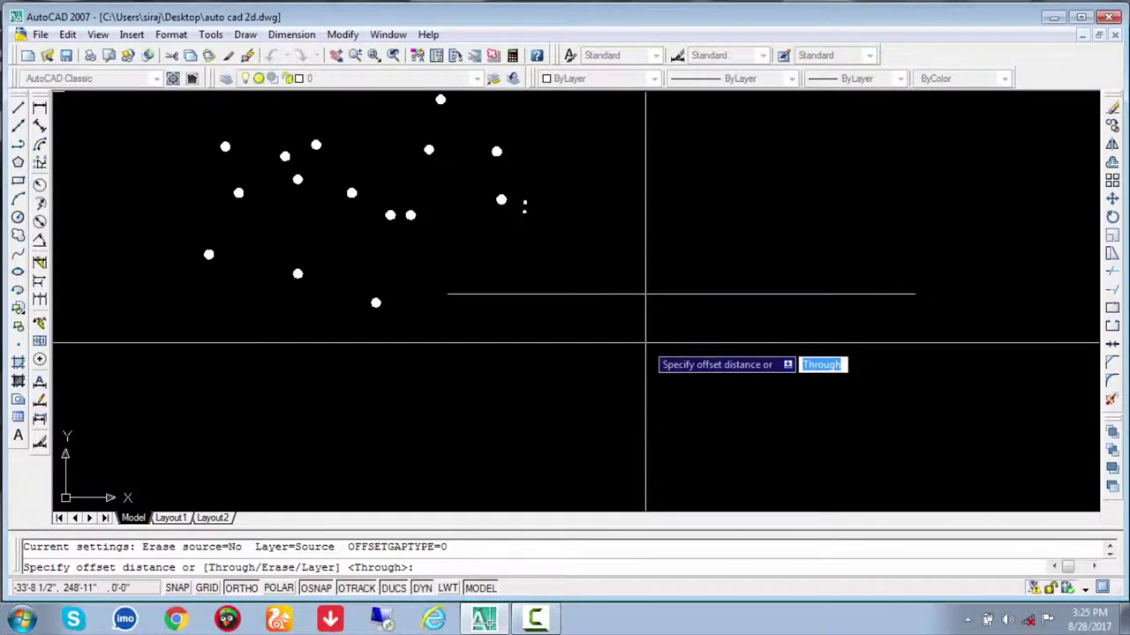
pyautogui.write('5')
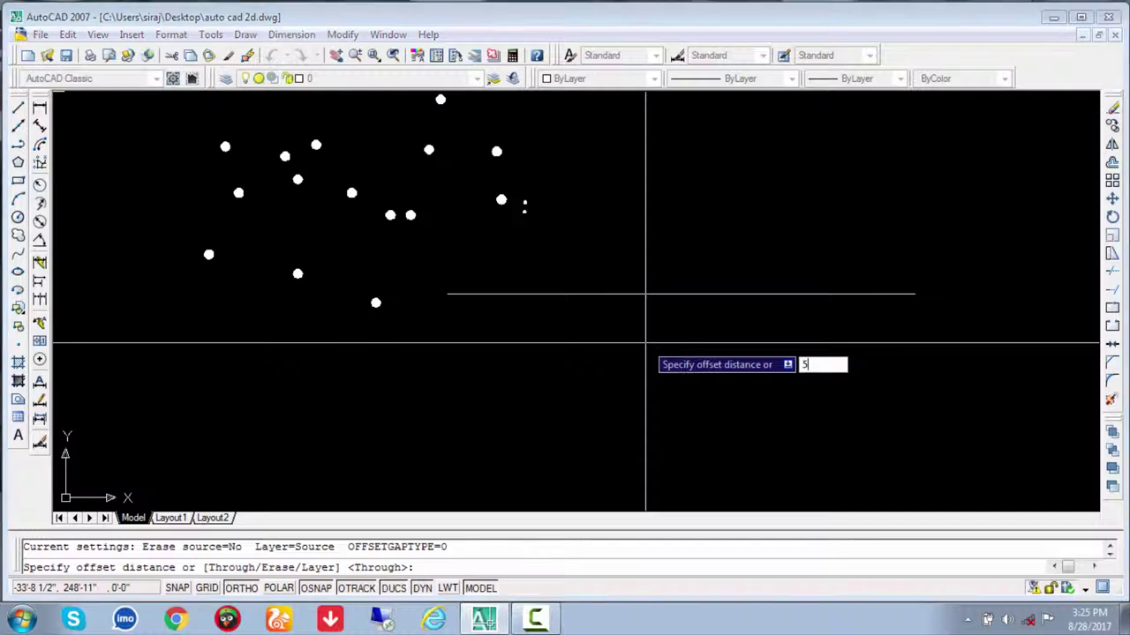
pyautogui.press('Return')
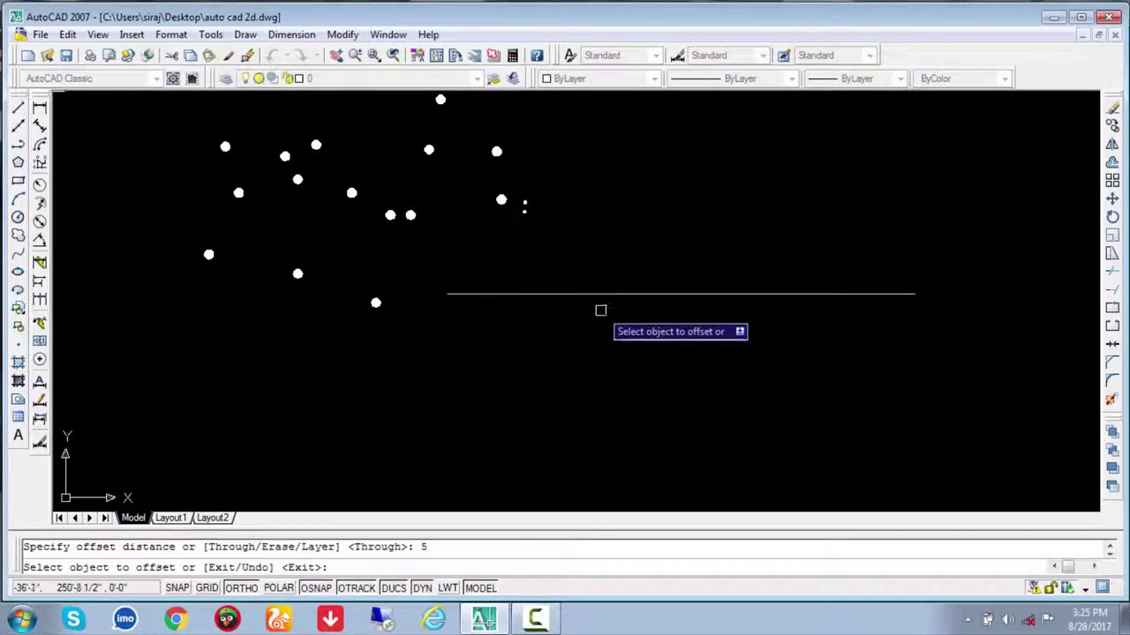
pyautogui.click(606, 295)
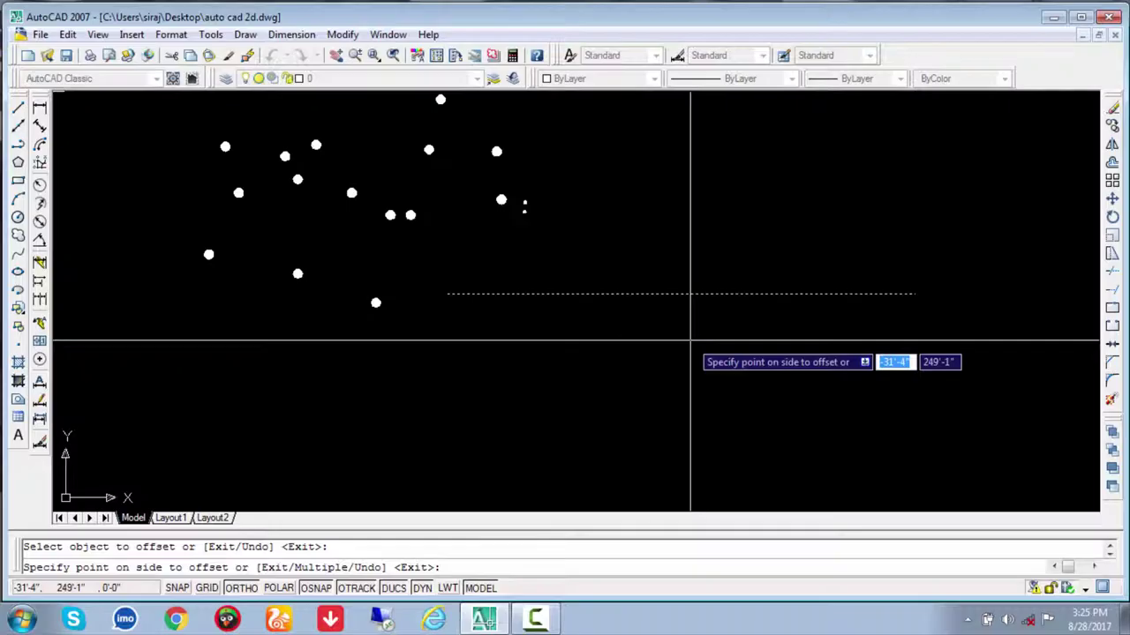
pyautogui.press('Escape')
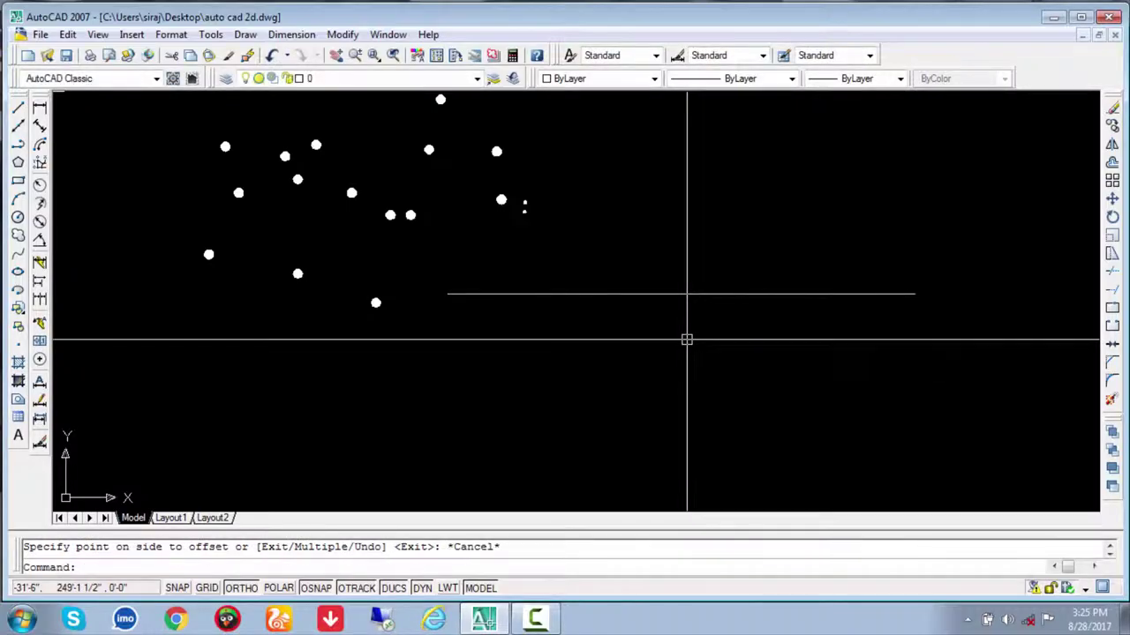
# Offset the long horizontal line by 5, placing the parallel copy just below it
pyautogui.press('Return')
pyautogui.write('5')
pyautogui.press('Return')
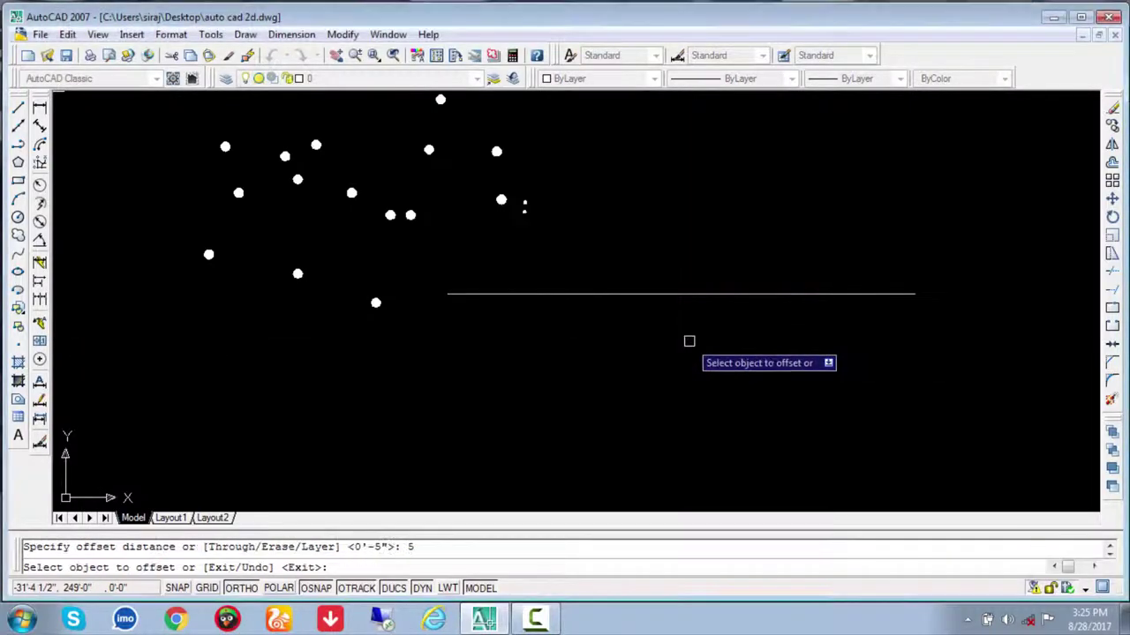
pyautogui.click(687, 295)
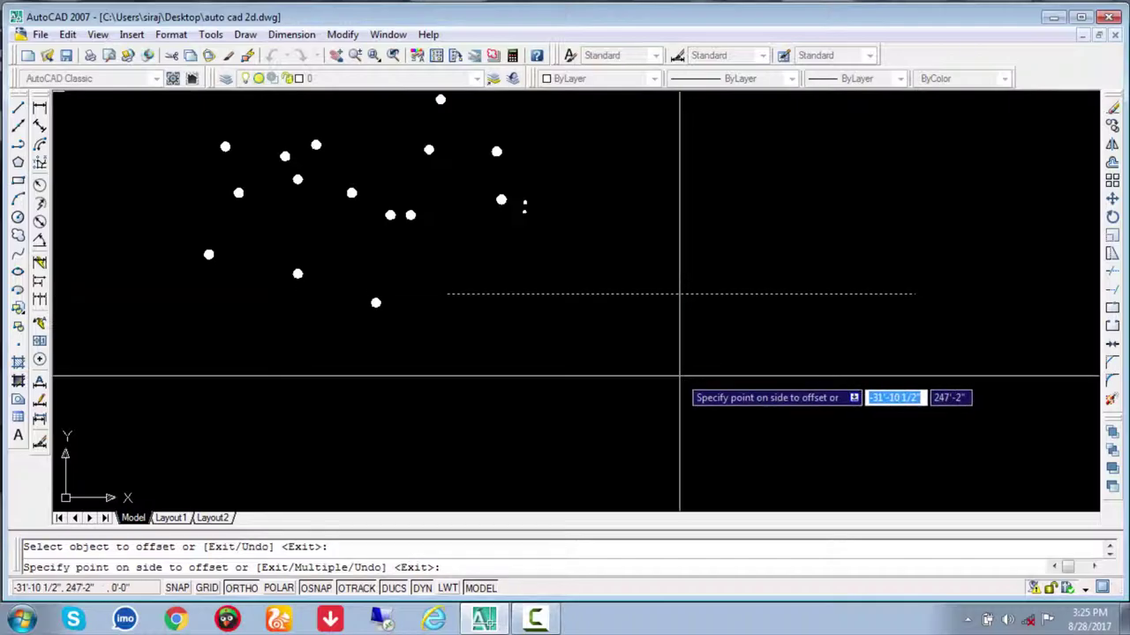
pyautogui.click(680, 377)
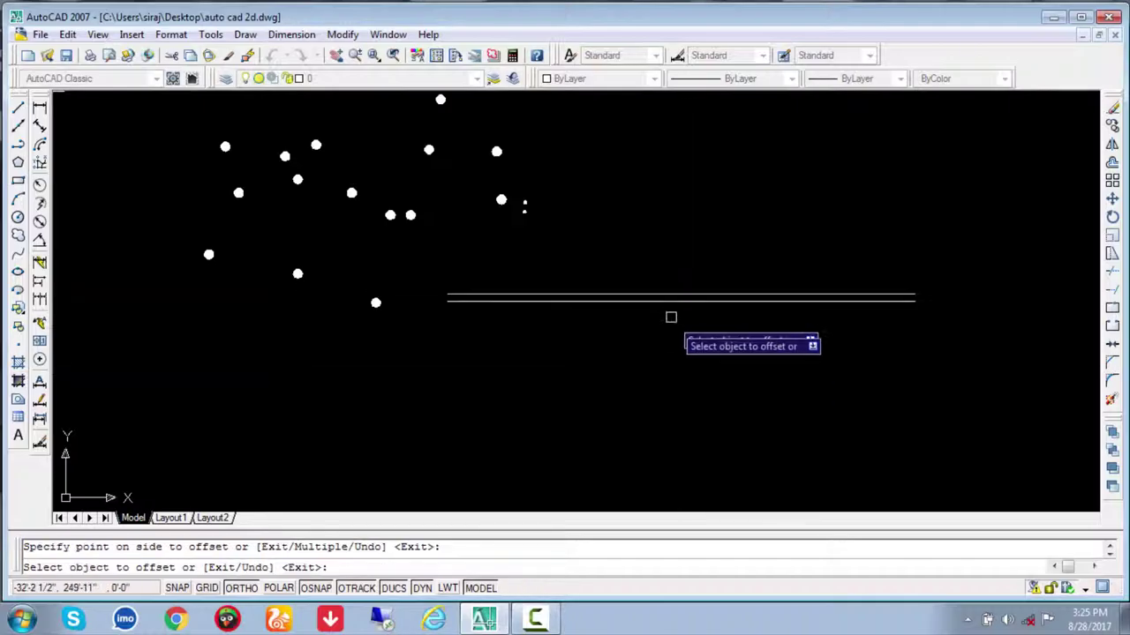
pyautogui.scroll(5, 671, 315)
pyautogui.press('Escape')
pyautogui.scroll(-3, 670, 357)
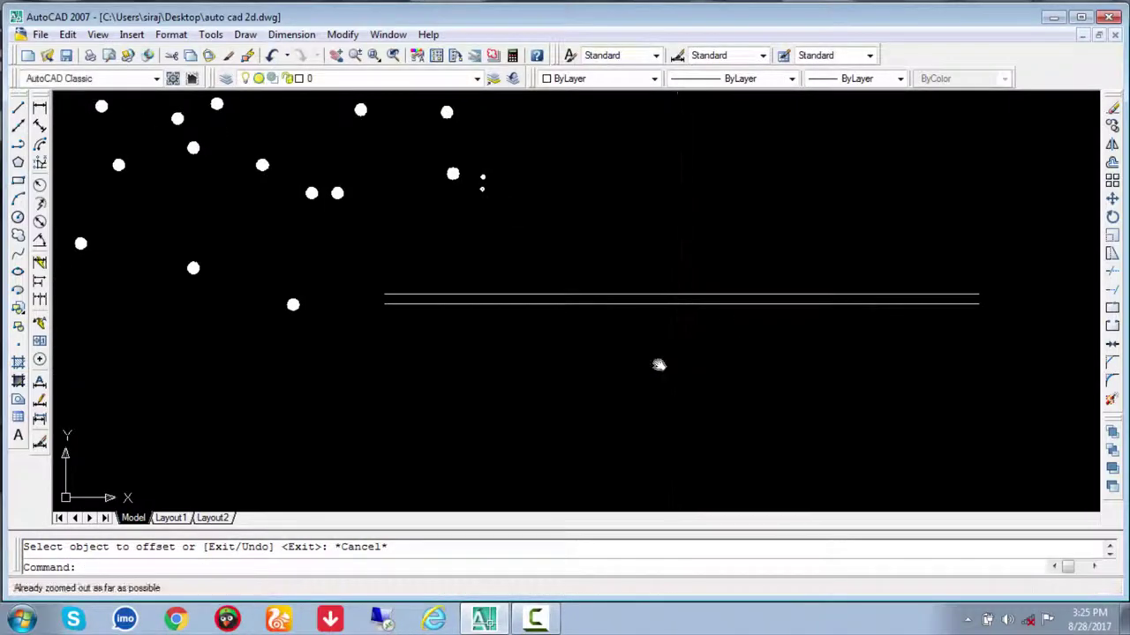
pyautogui.scroll(2, 607, 357)
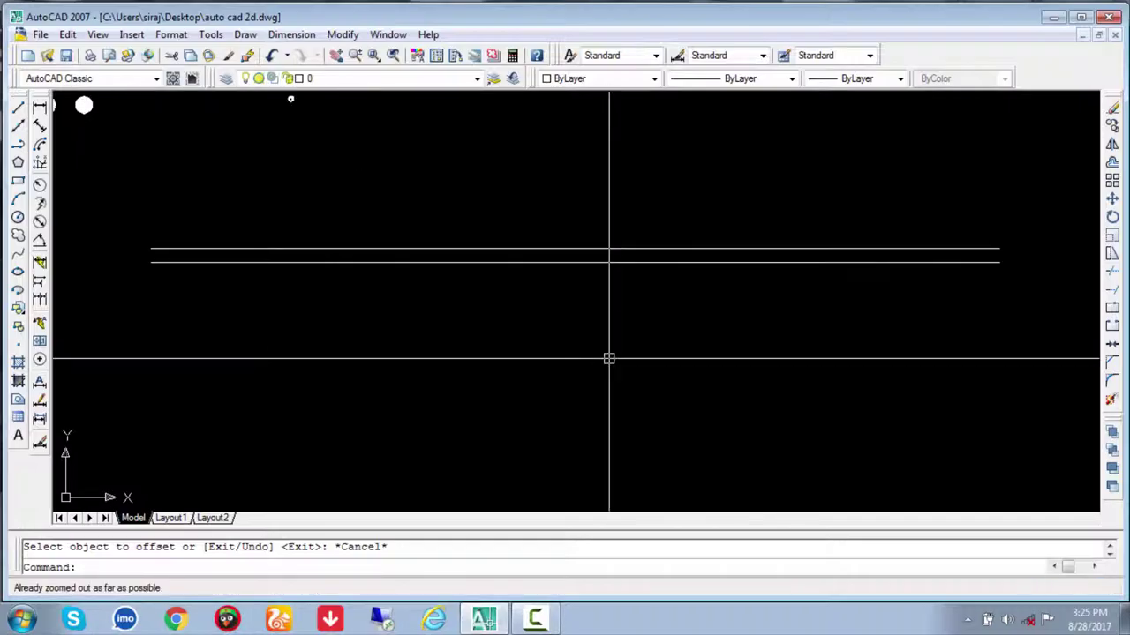
# With offset distance 10, add parallel copies below and above the two horizontal lines
pyautogui.press('Return')
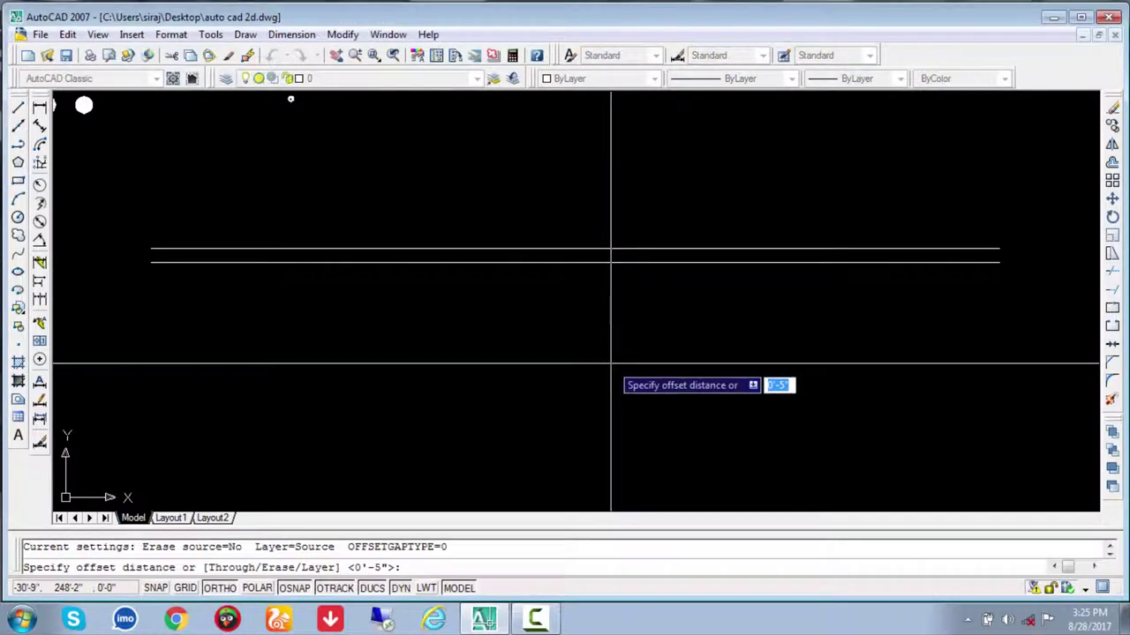
pyautogui.write('10')
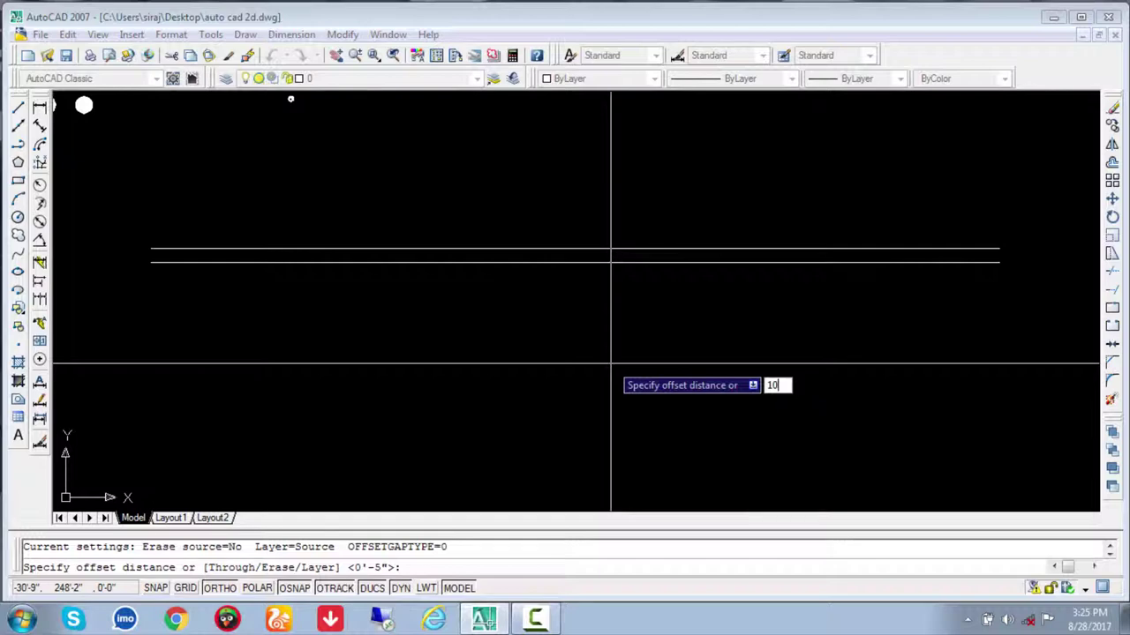
pyautogui.press('Return')
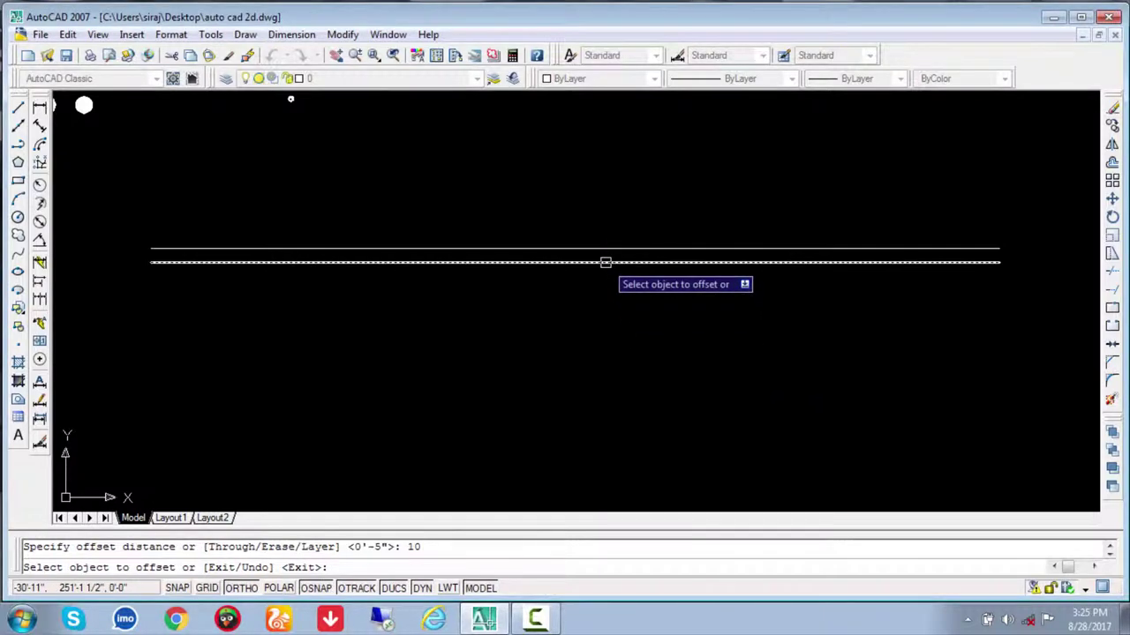
pyautogui.click(606, 262)
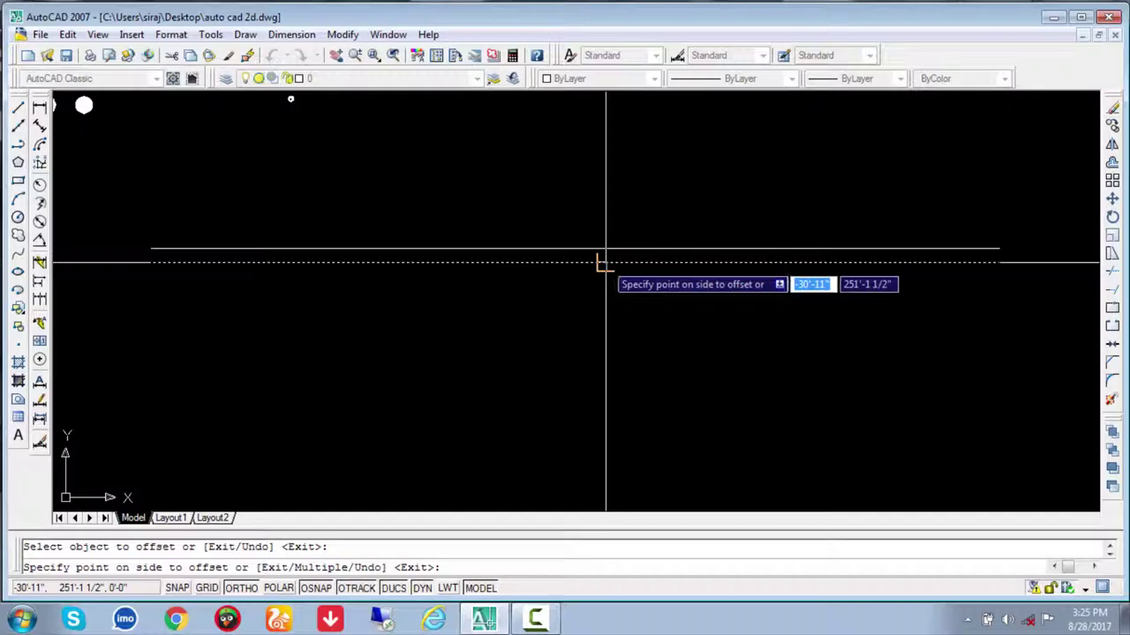
pyautogui.click(593, 362)
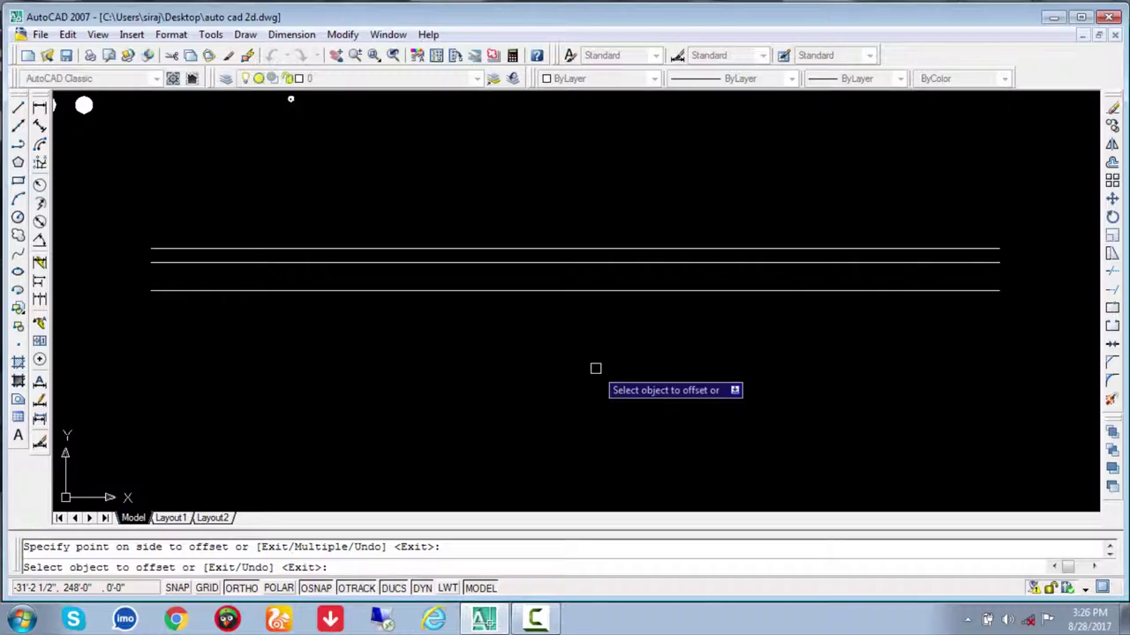
pyautogui.click(600, 291)
pyautogui.click(604, 422)
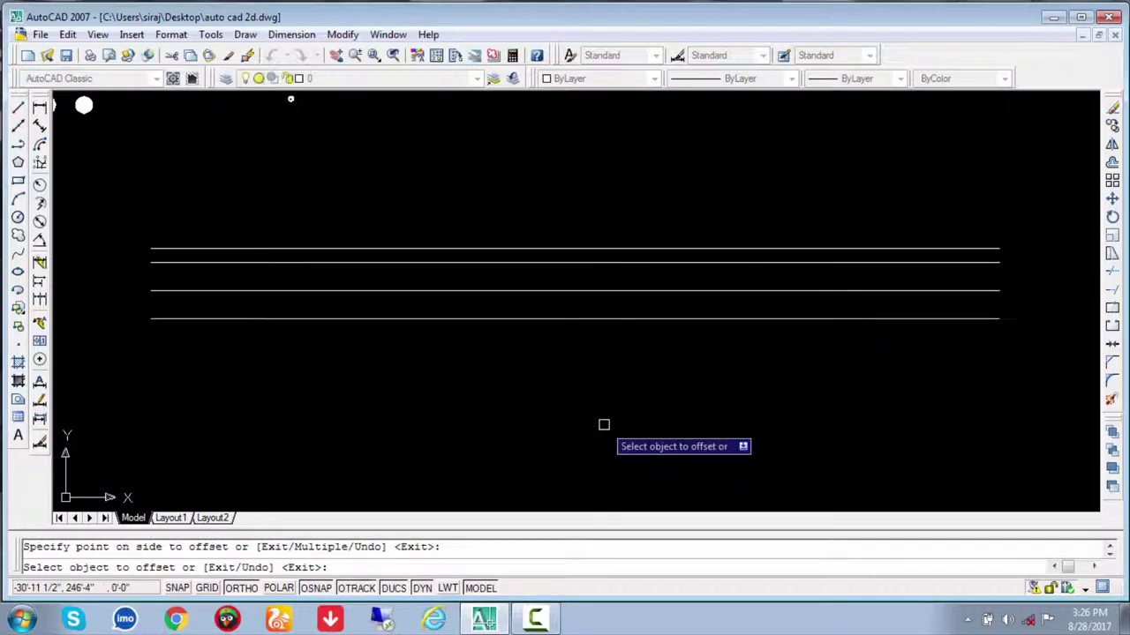
pyautogui.click(617, 291)
pyautogui.click(620, 232)
pyautogui.click(626, 261)
pyautogui.click(640, 173)
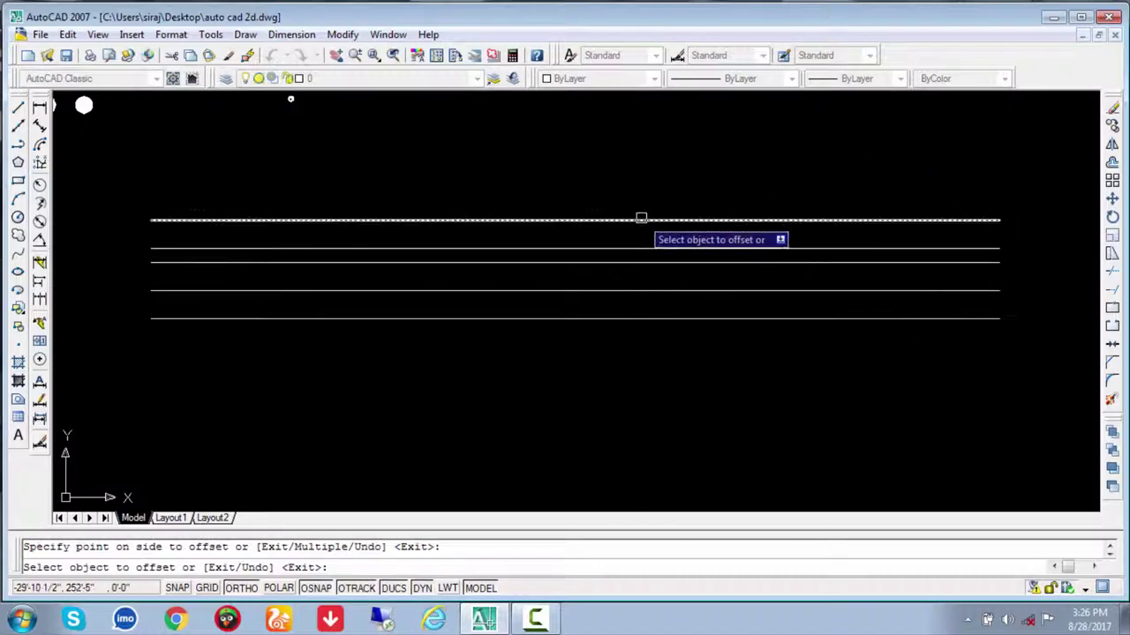
pyautogui.click(640, 219)
pyautogui.click(645, 149)
# Keep adding 10-unit copies above and below until about thirteen lines are stacked
pyautogui.click(650, 191)
pyautogui.click(650, 172)
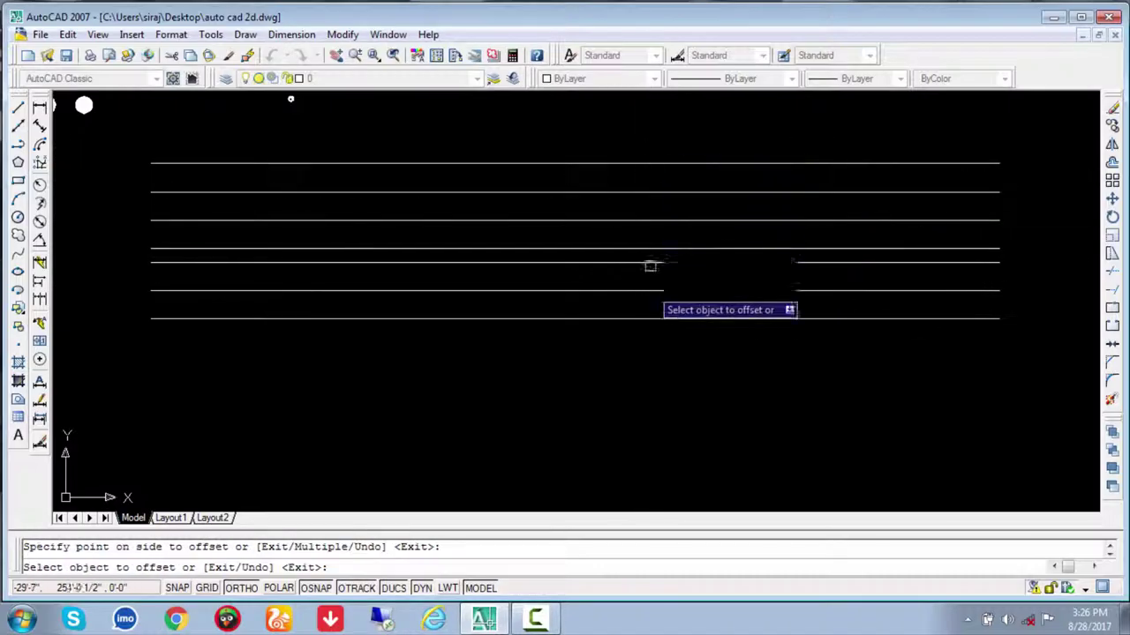
pyautogui.click(647, 318)
pyautogui.click(647, 389)
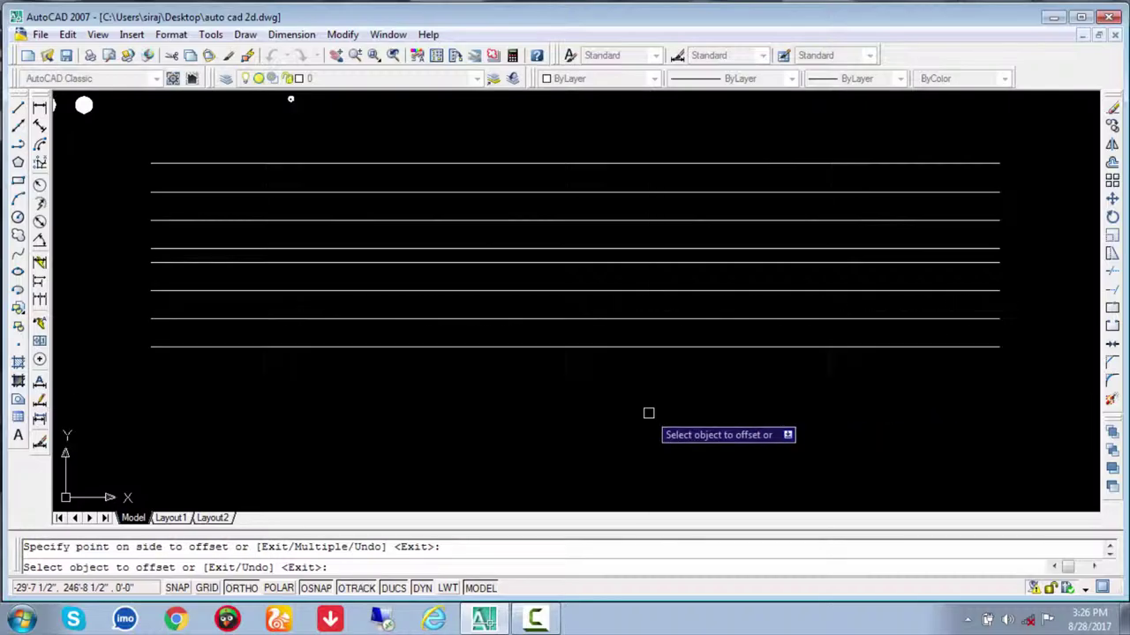
pyautogui.click(647, 346)
pyautogui.click(648, 441)
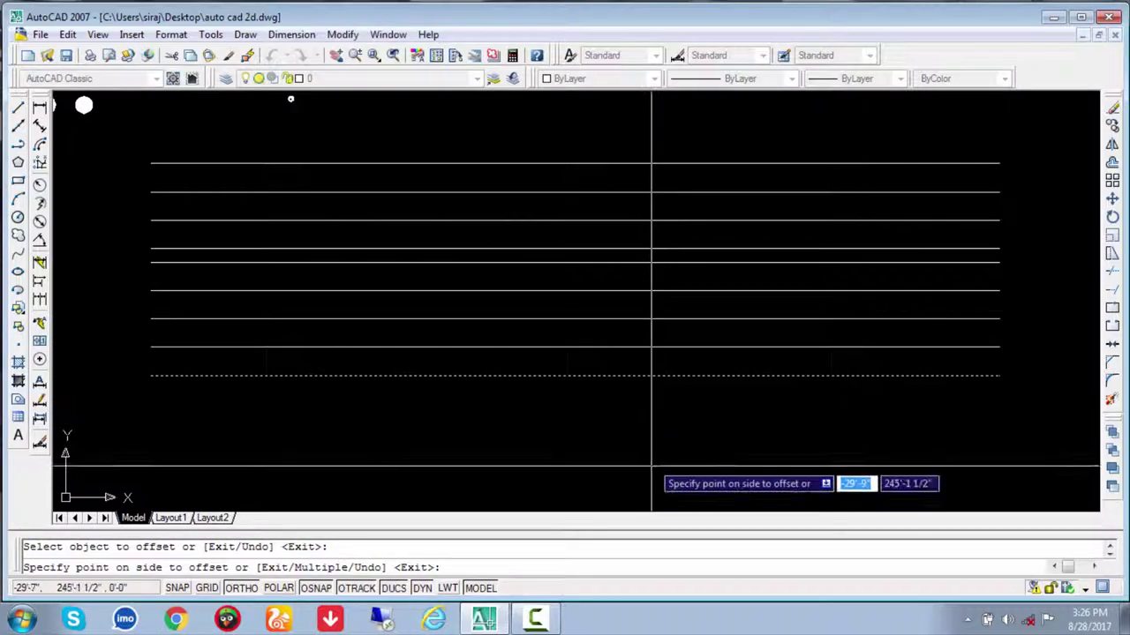
pyautogui.click(648, 448)
pyautogui.click(643, 457)
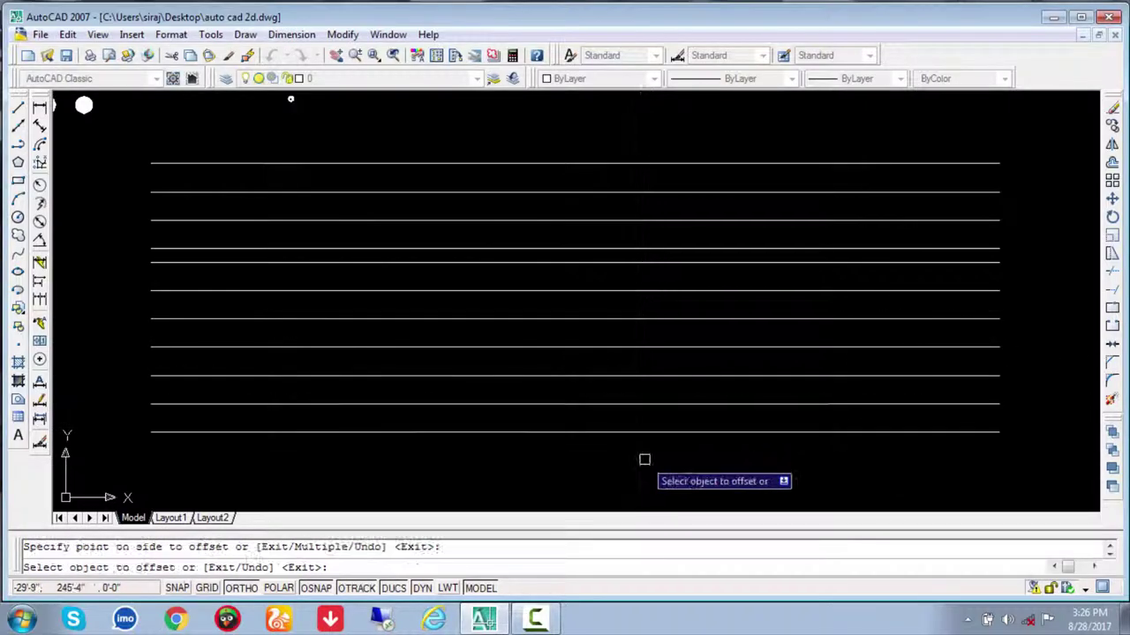
pyautogui.click(648, 433)
pyautogui.click(644, 502)
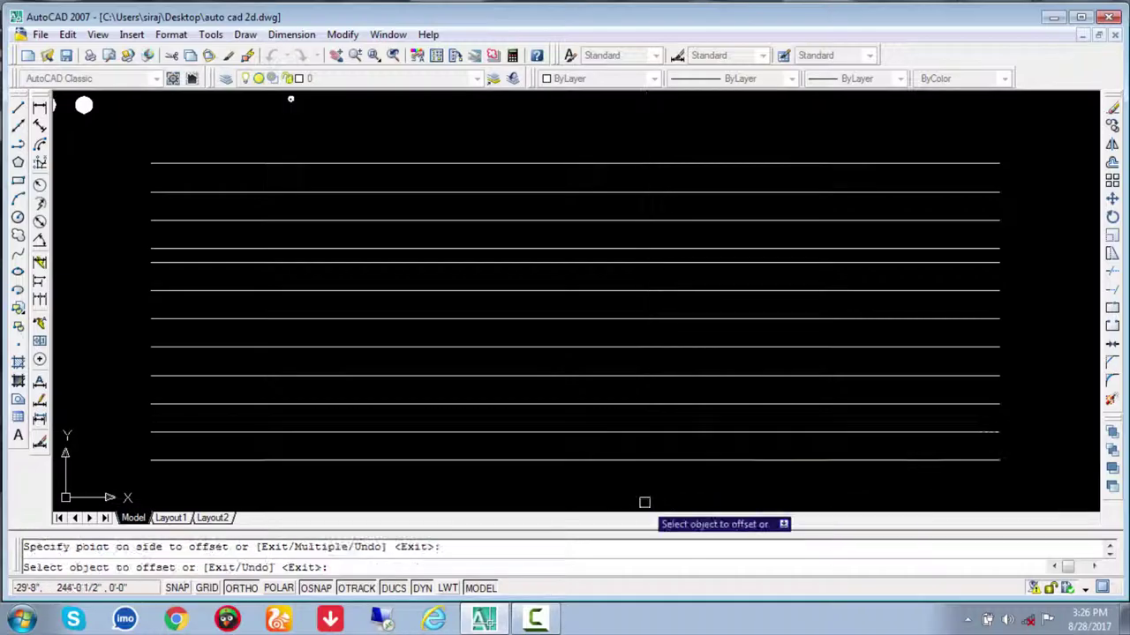
pyautogui.moveTo(664, 376); pyautogui.dragTo(702, 253, button='middle')
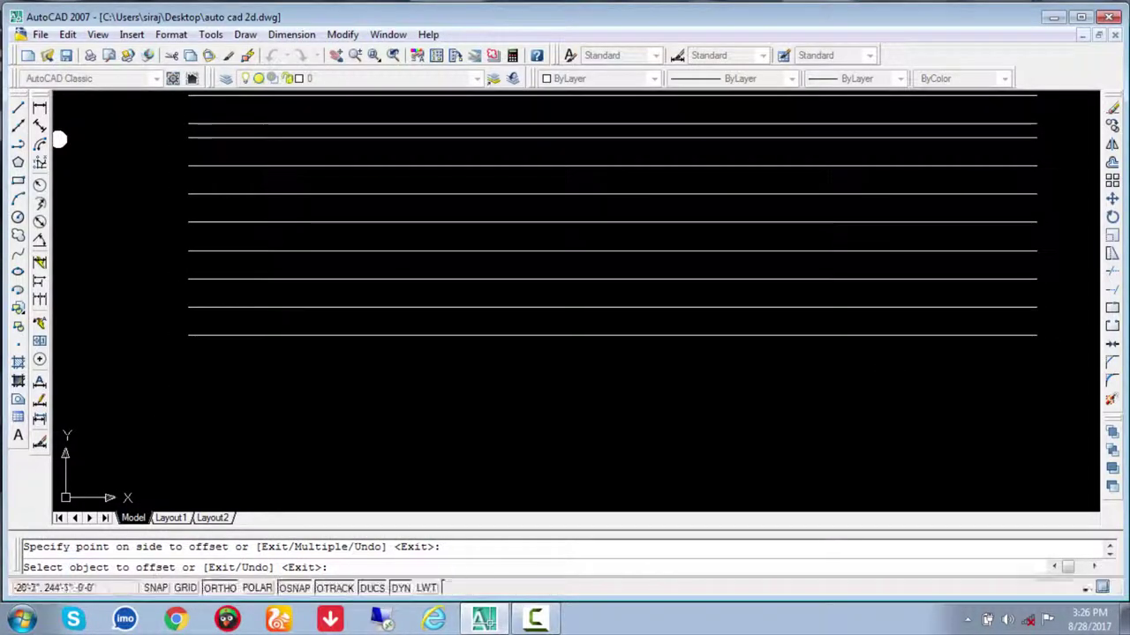
pyautogui.click(683, 336)
pyautogui.click(685, 373)
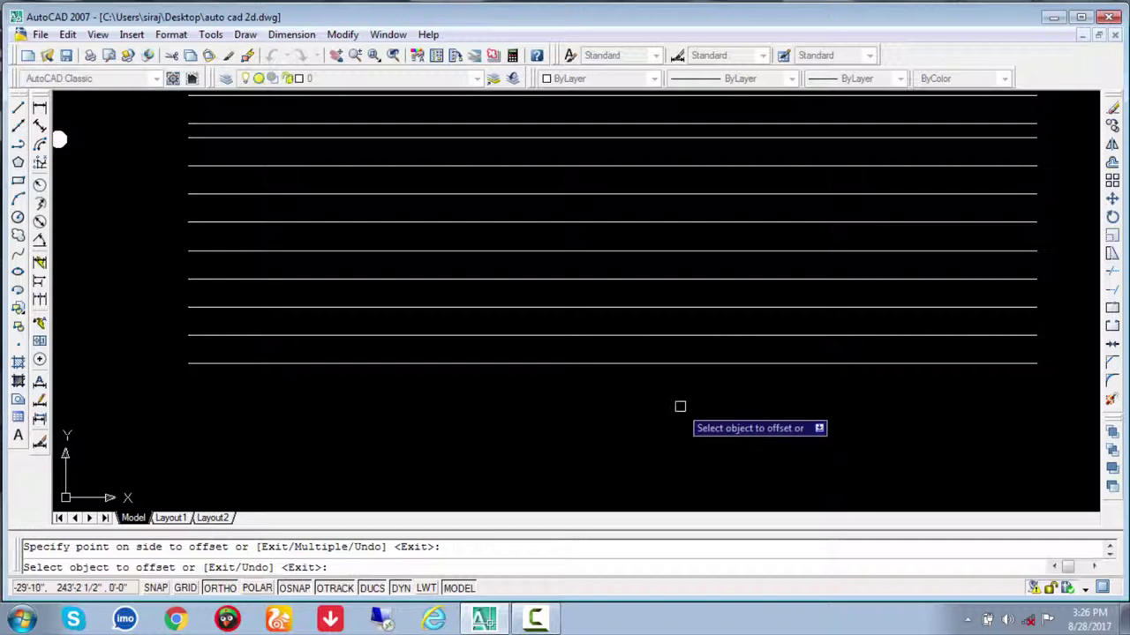
pyautogui.moveTo(706, 313); pyautogui.dragTo(597, 426, button='middle')
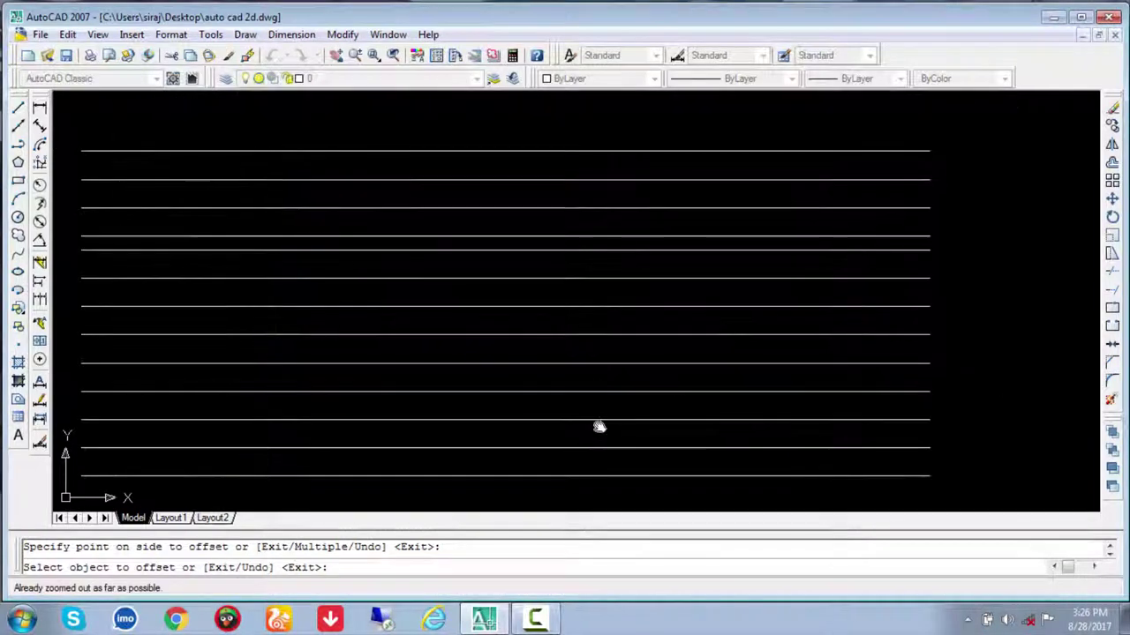
# Crossing-select the twelve offset lines and delete them
pyautogui.press('Escape')
pyautogui.click(990, 206)
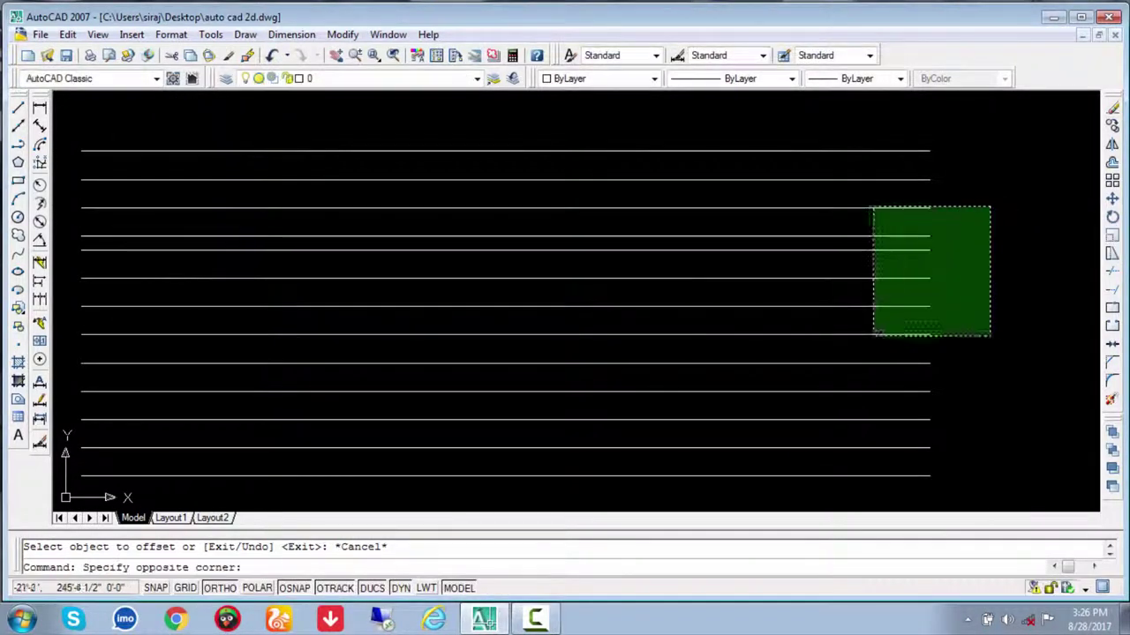
pyautogui.click(798, 496)
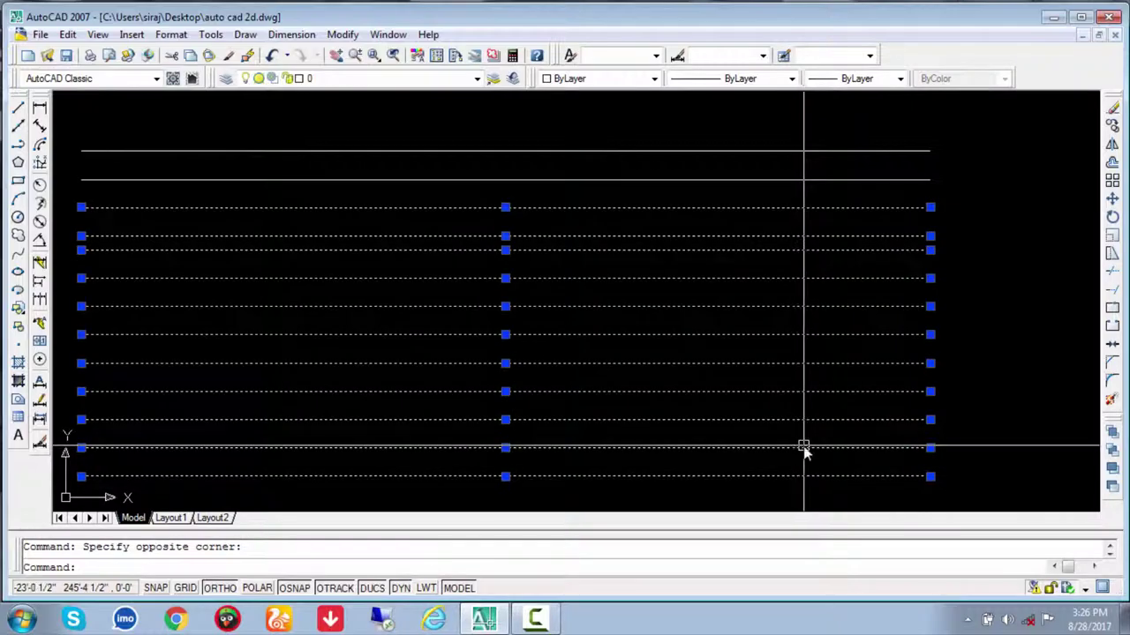
pyautogui.press('Delete')
# Erase the remaining lower copy with E, leaving the original line below the dots
pyautogui.scroll(-1, 696, 371)
pyautogui.moveTo(680, 362); pyautogui.dragTo(751, 335, button='middle')
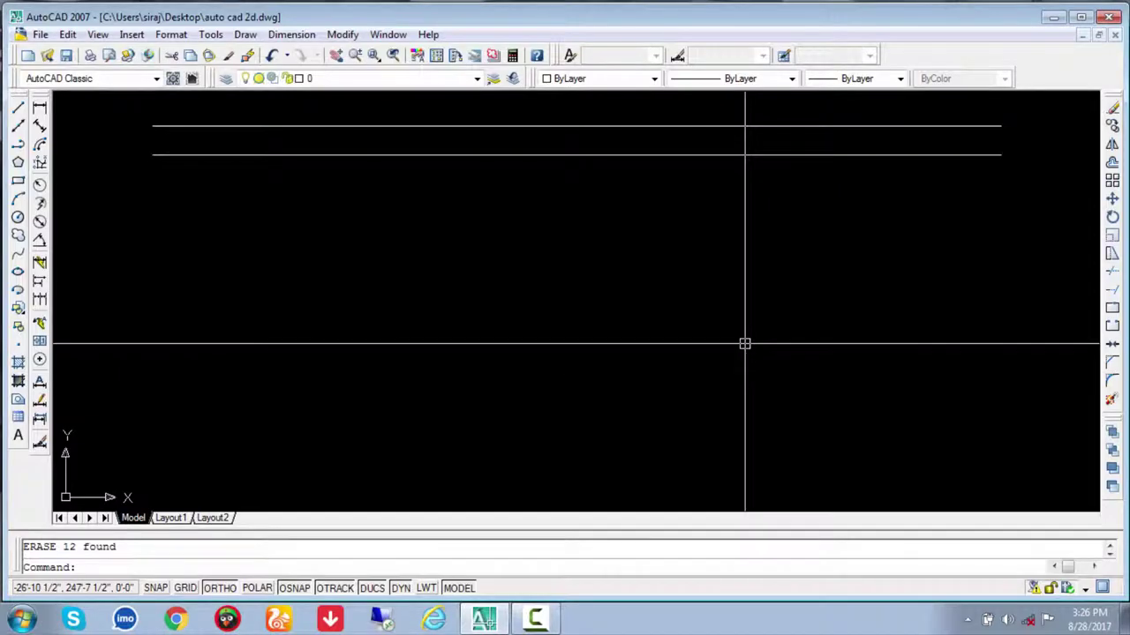
pyautogui.click(711, 154)
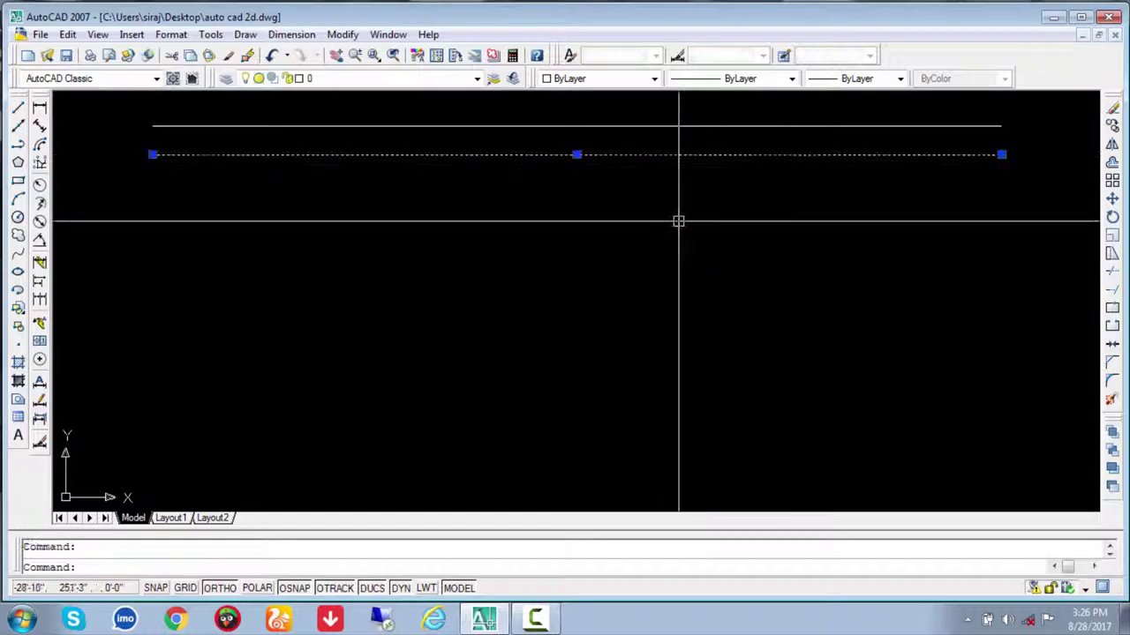
pyautogui.write('e')
pyautogui.press('Return')
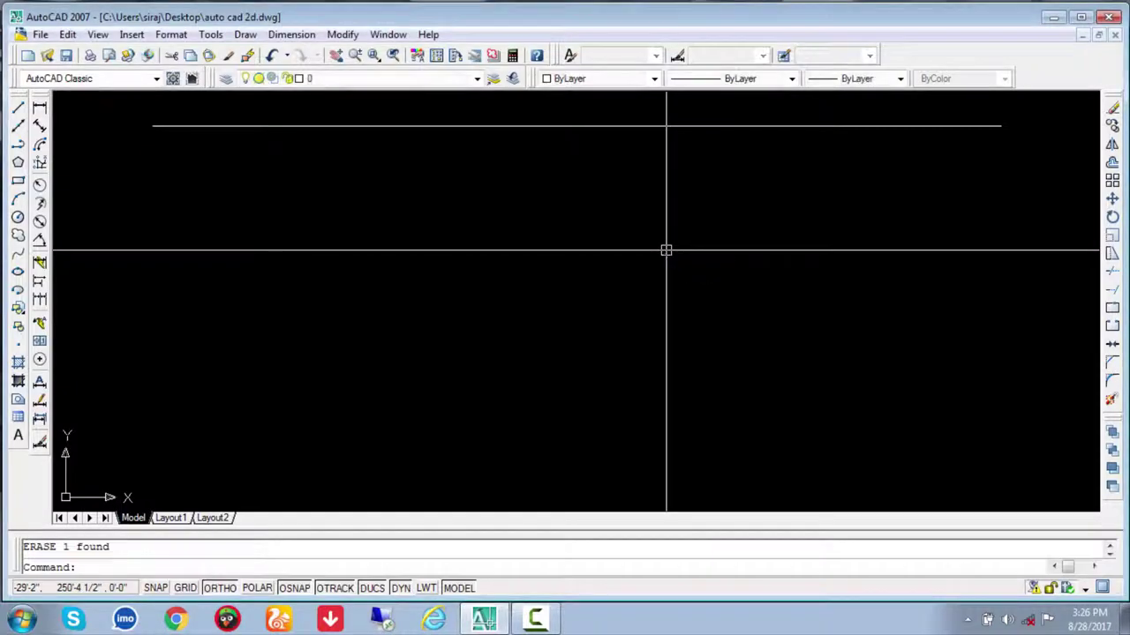
pyautogui.moveTo(666, 250); pyautogui.dragTo(674, 389, button='middle')
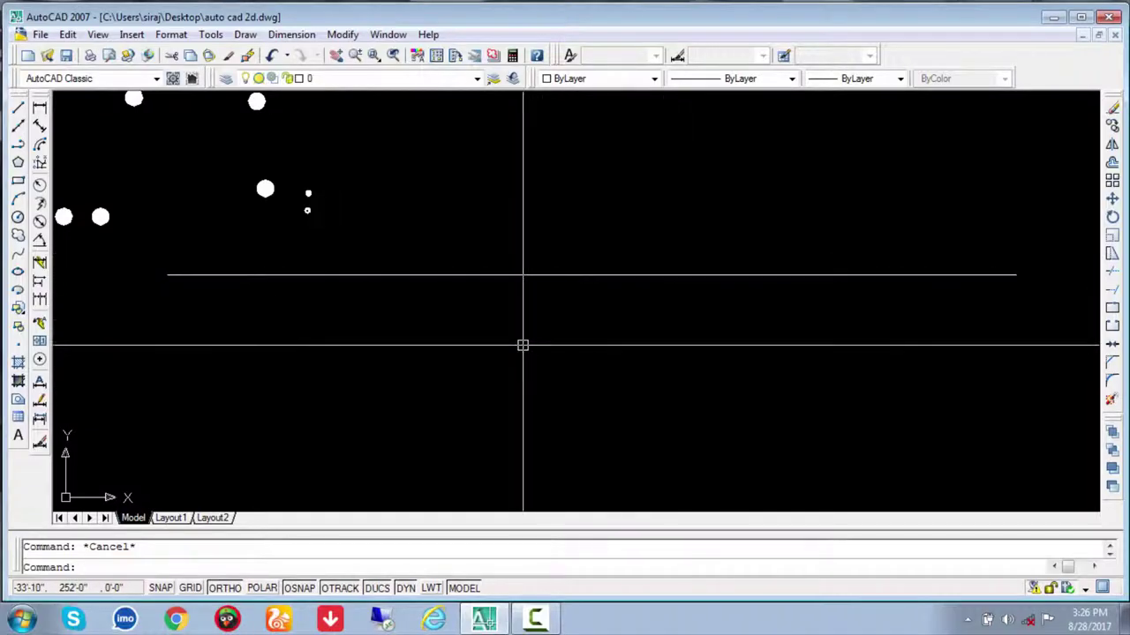
pyautogui.write('l')
pyautogui.press('Return')
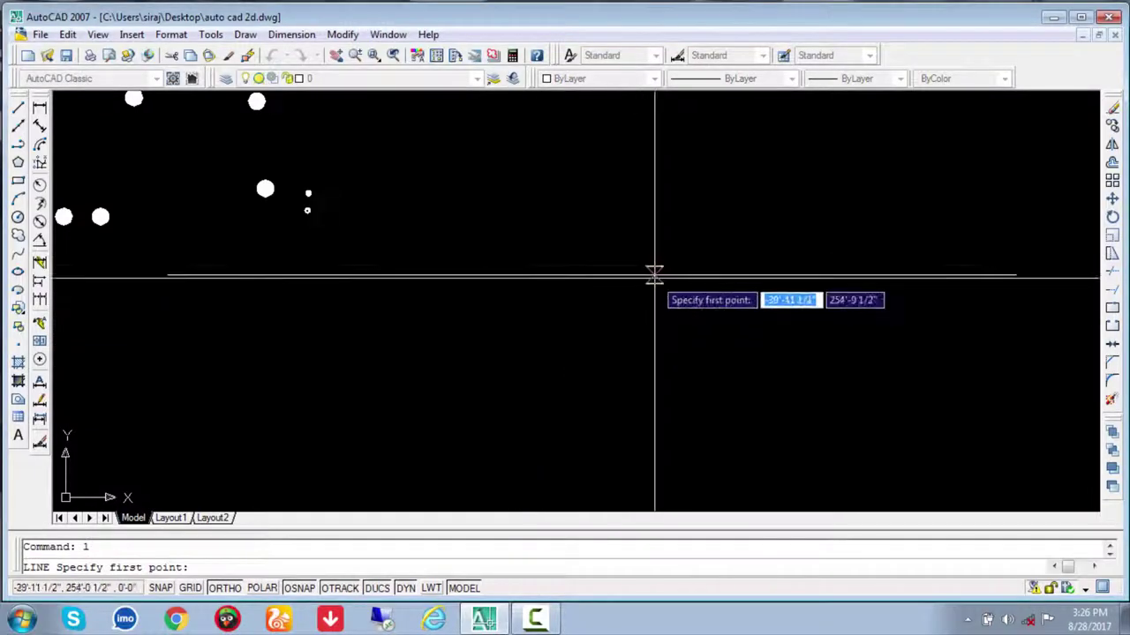
pyautogui.click(653, 275)
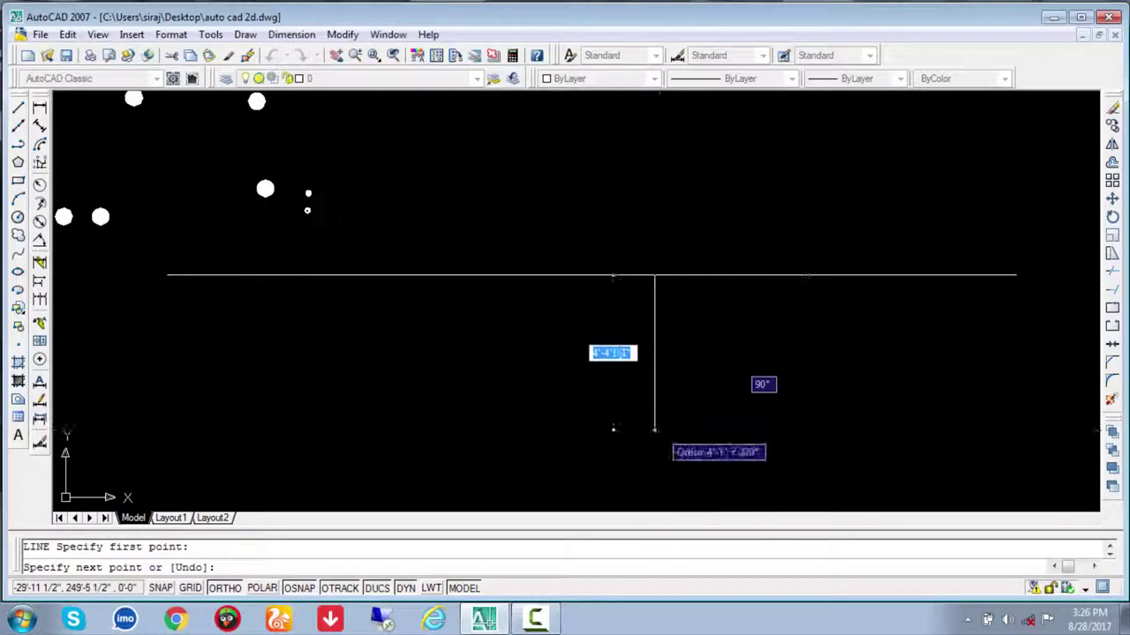
pyautogui.click(654, 431)
pyautogui.press('Escape')
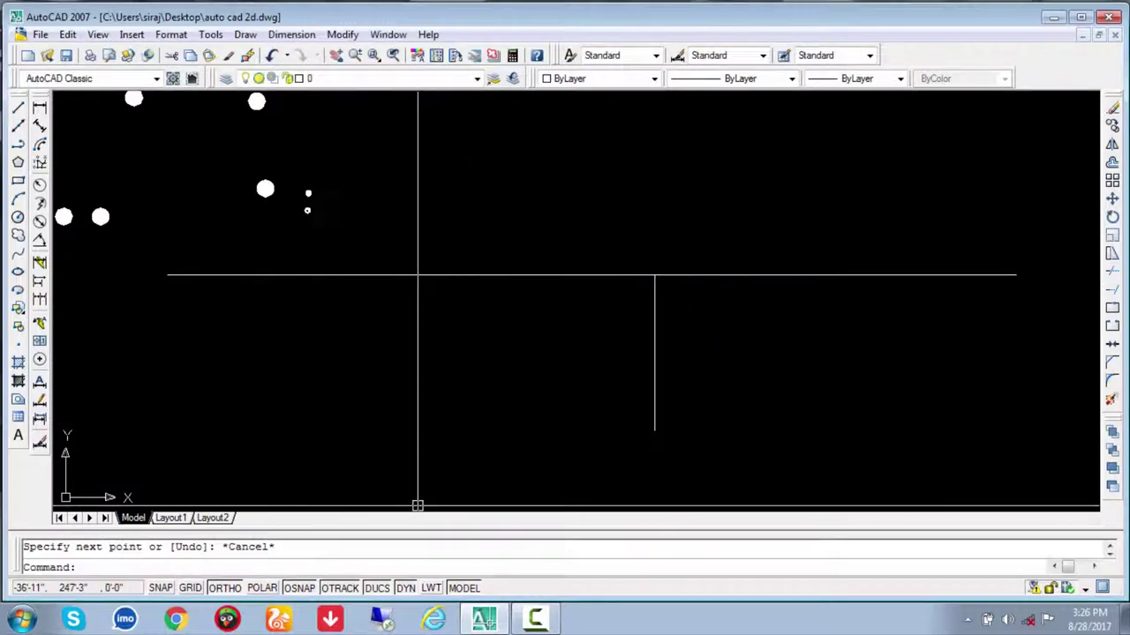
pyautogui.click(877, 274)
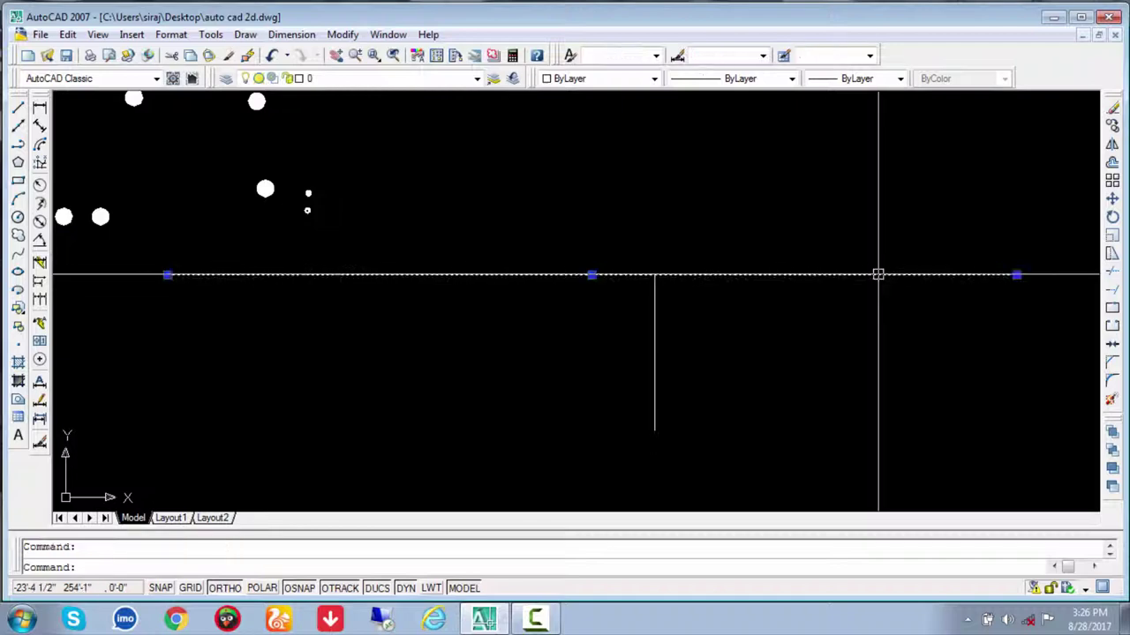
pyautogui.press('Escape')
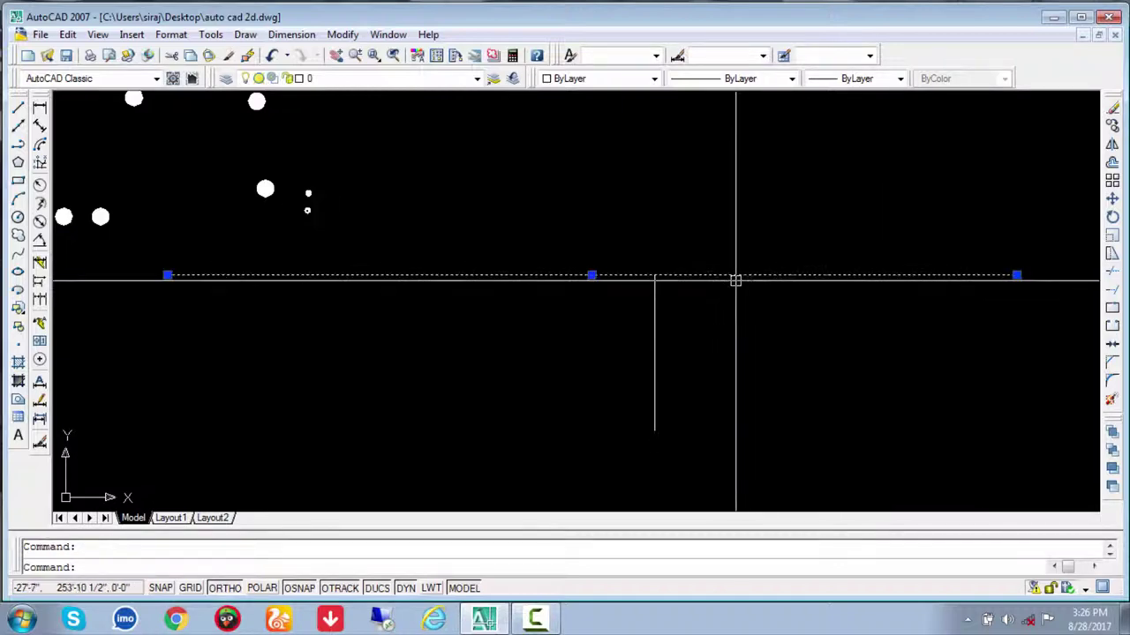
pyautogui.press('Escape')
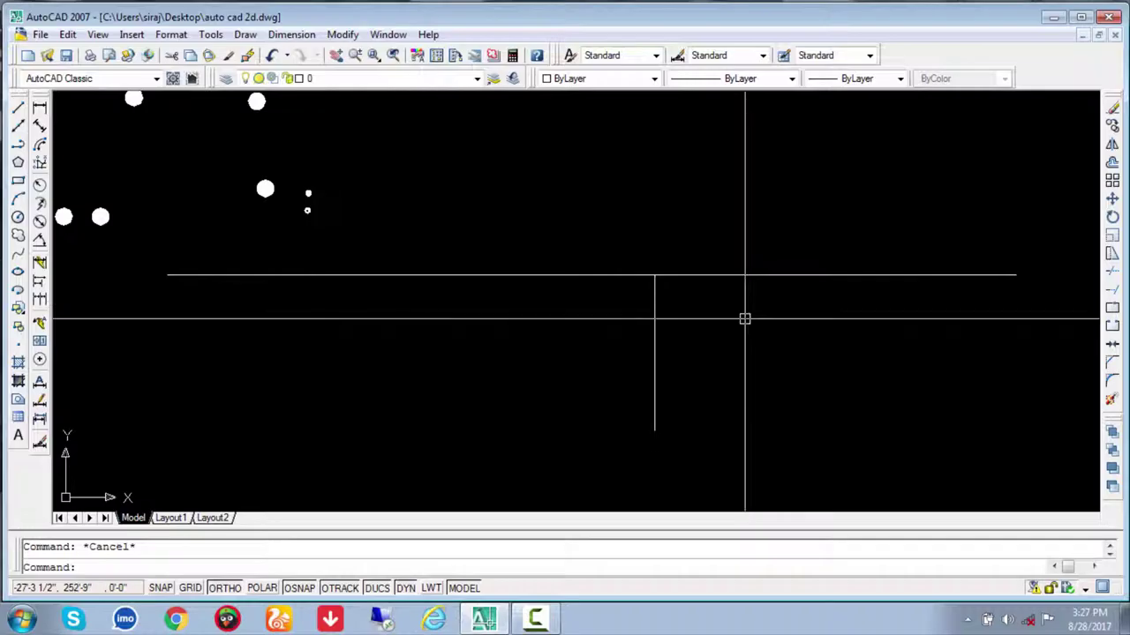
# Trim away the horizontal line's portion right of the vertical line to form a corner
pyautogui.write('tr')
pyautogui.press('Return')
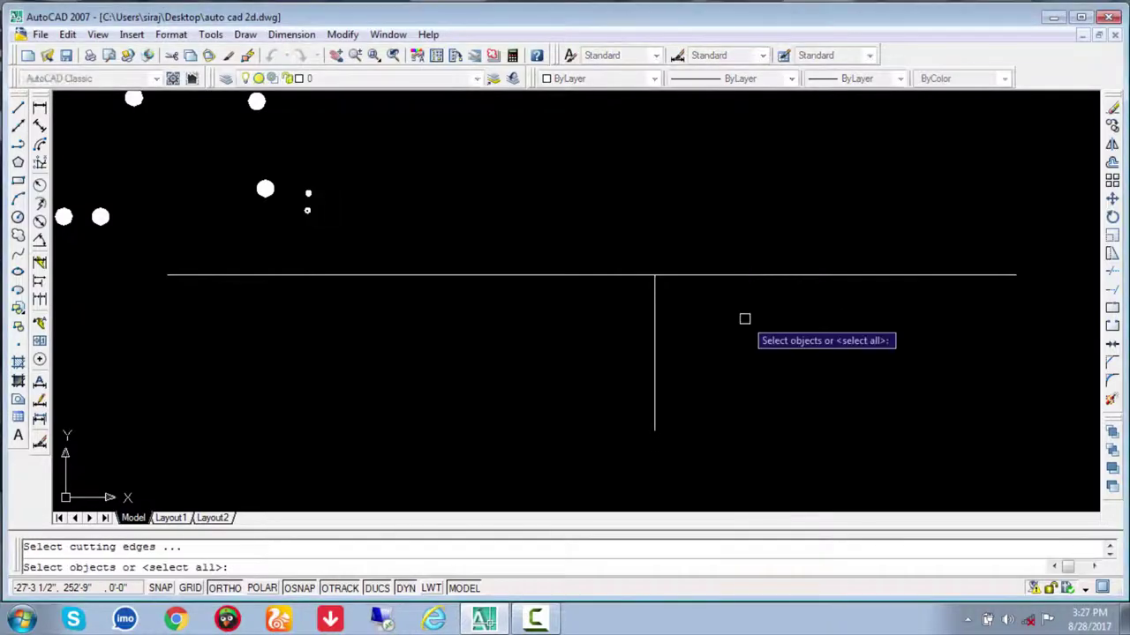
pyautogui.click(759, 275)
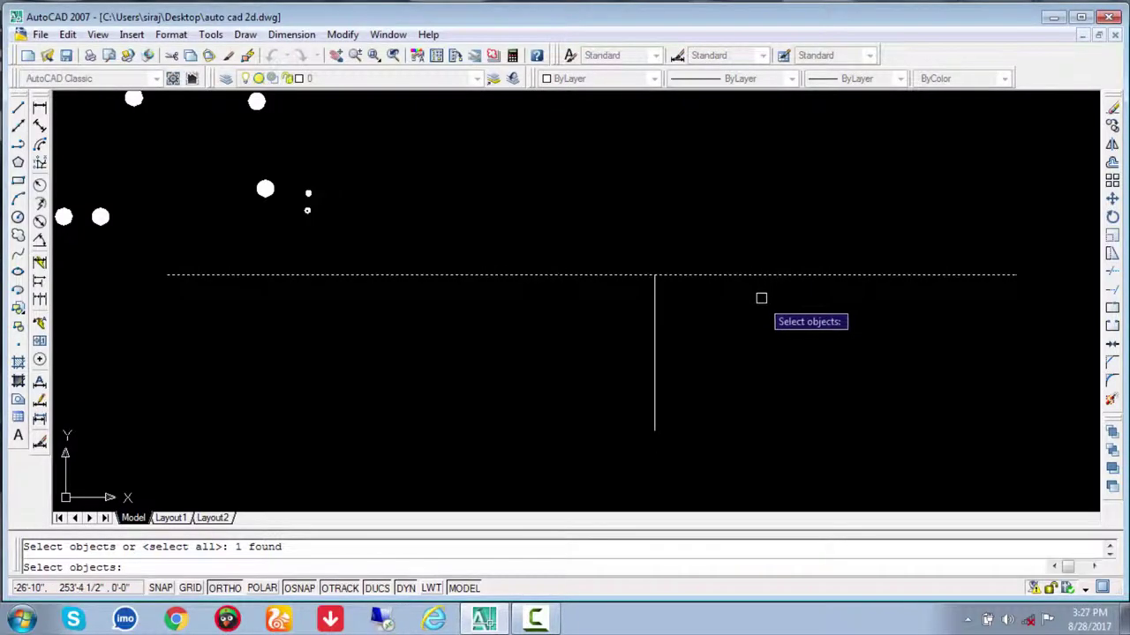
pyautogui.press('Escape')
pyautogui.press('Escape')
pyautogui.write('te')
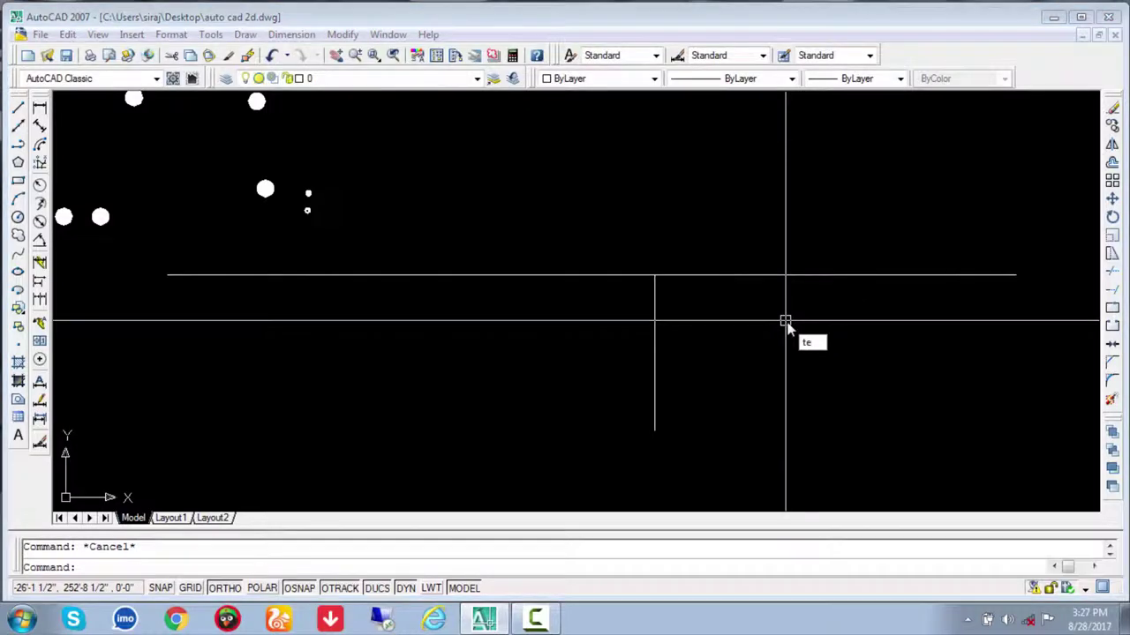
pyautogui.press('Return')
pyautogui.press('Return')
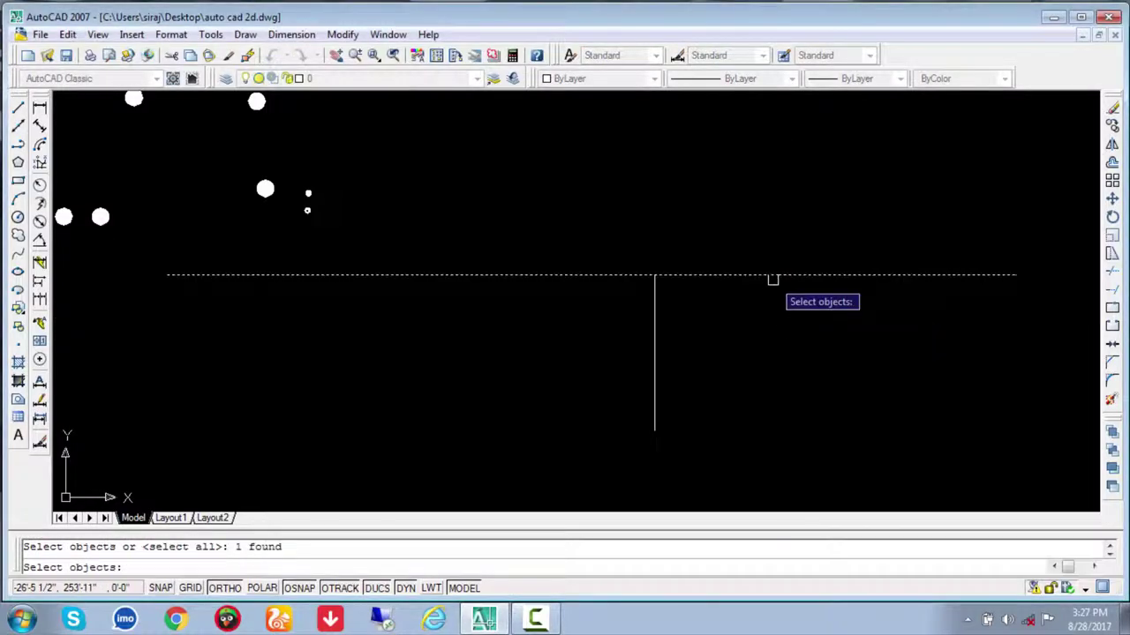
pyautogui.press('Escape')
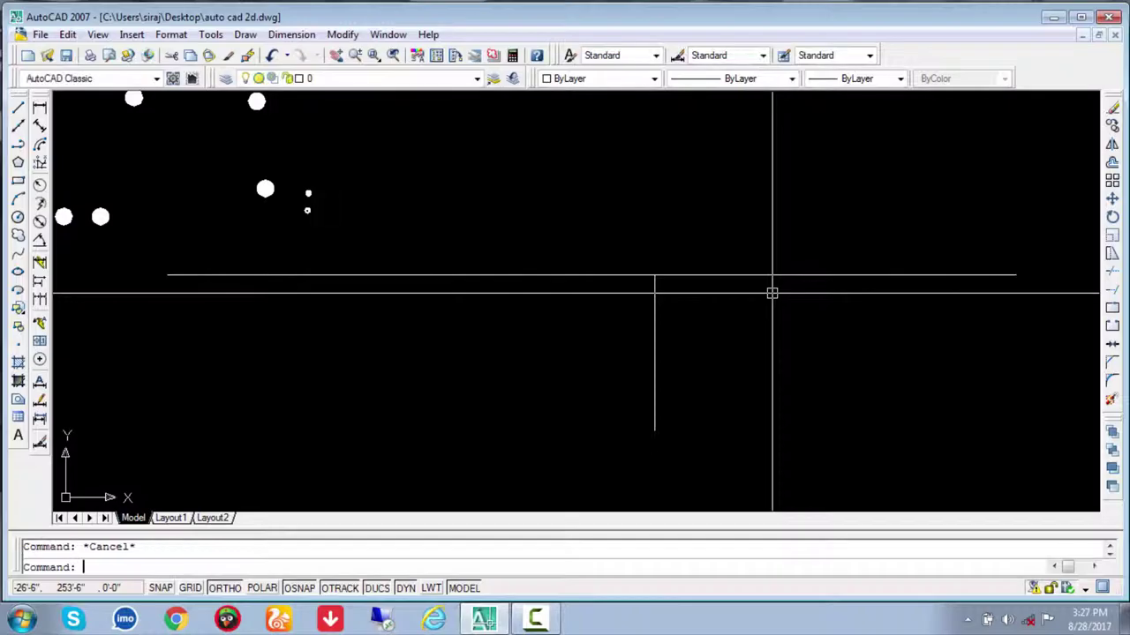
pyautogui.write('tr')
pyautogui.press('Return')
pyautogui.press('Return')
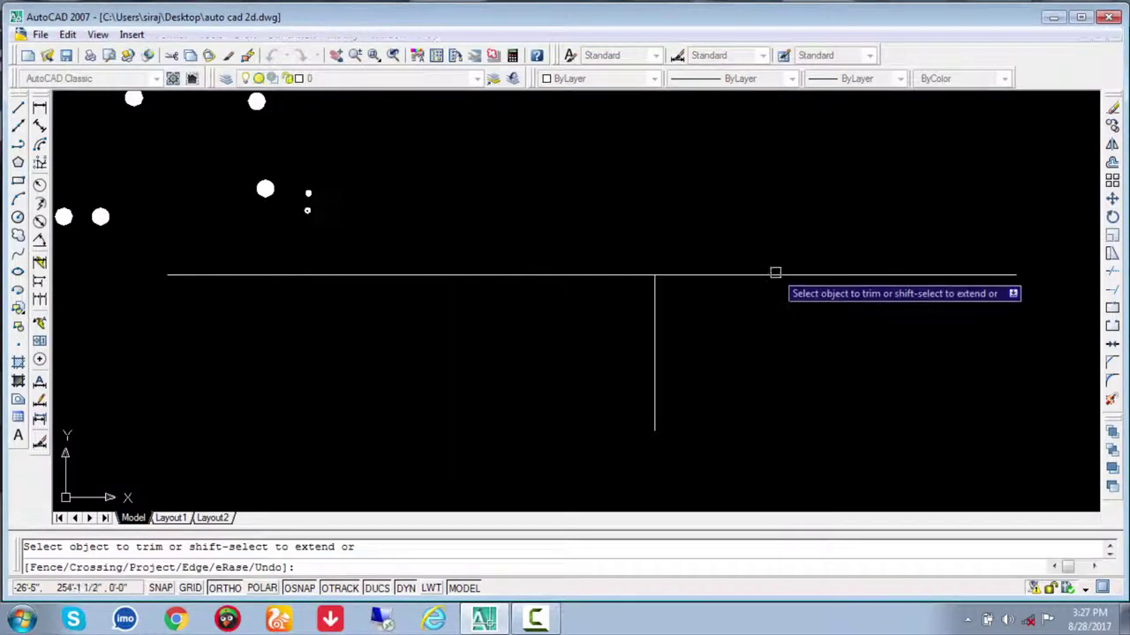
pyautogui.press('Escape')
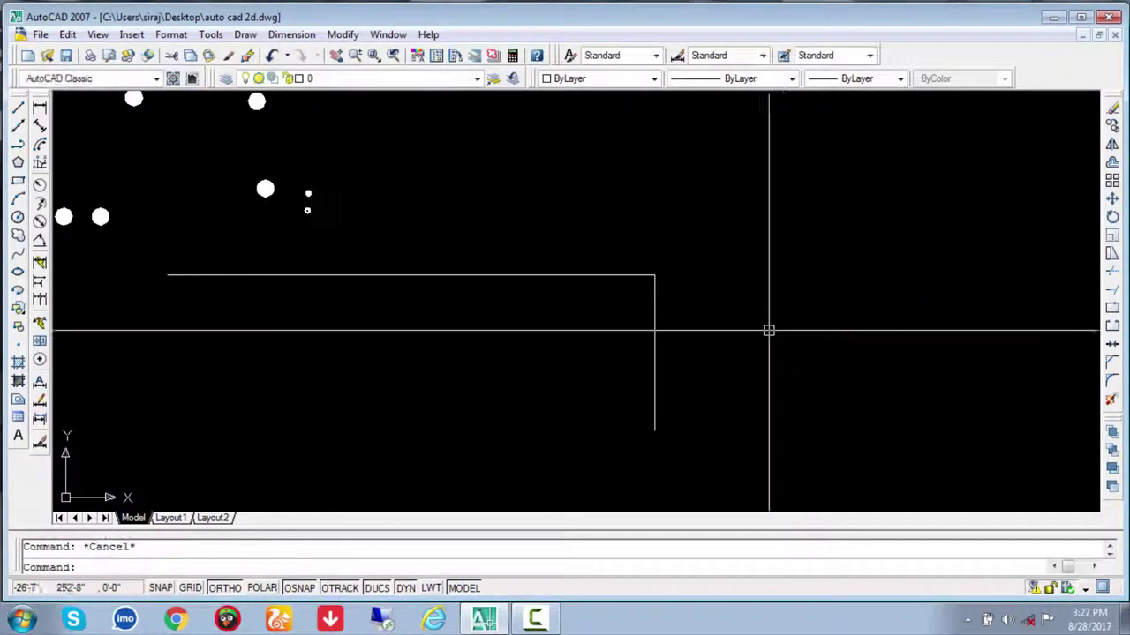
pyautogui.scroll(-2, 688, 374)
pyautogui.moveTo(688, 373); pyautogui.dragTo(818, 240, button='middle')
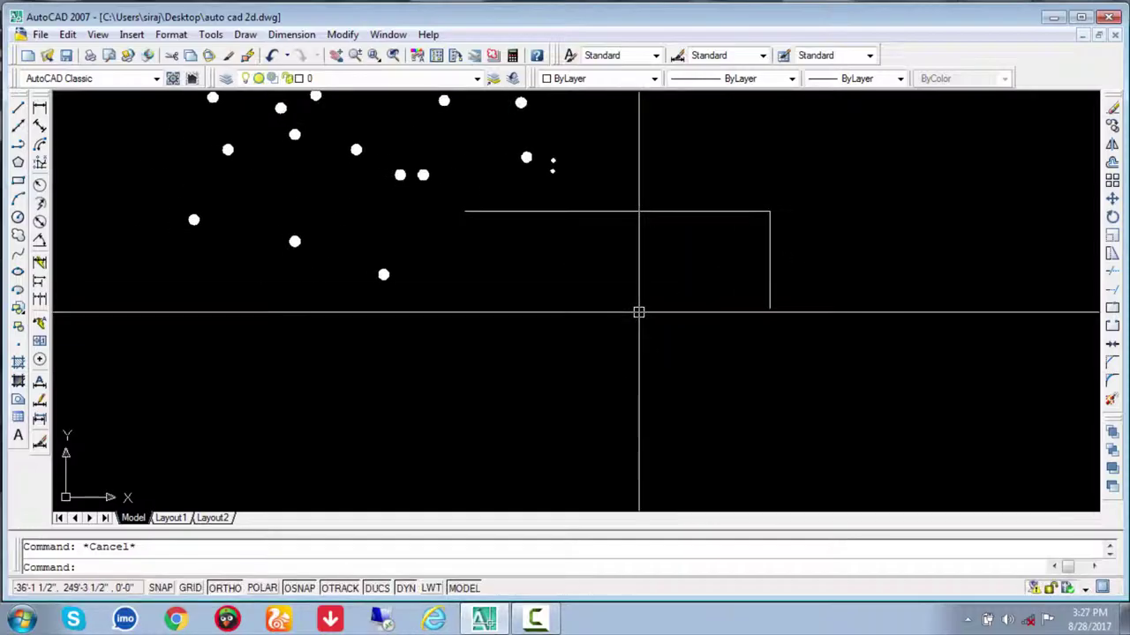
# Draw a vertical line straight down from the horizontal line, left of the existing corner
pyautogui.write('l')
pyautogui.press('Return')
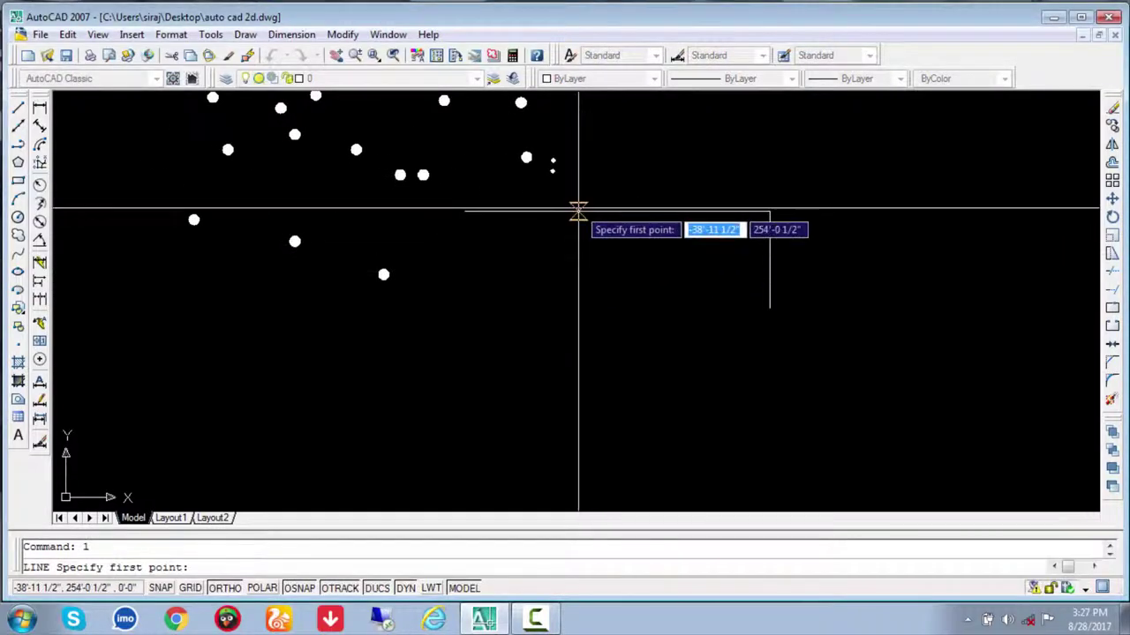
pyautogui.click(580, 211)
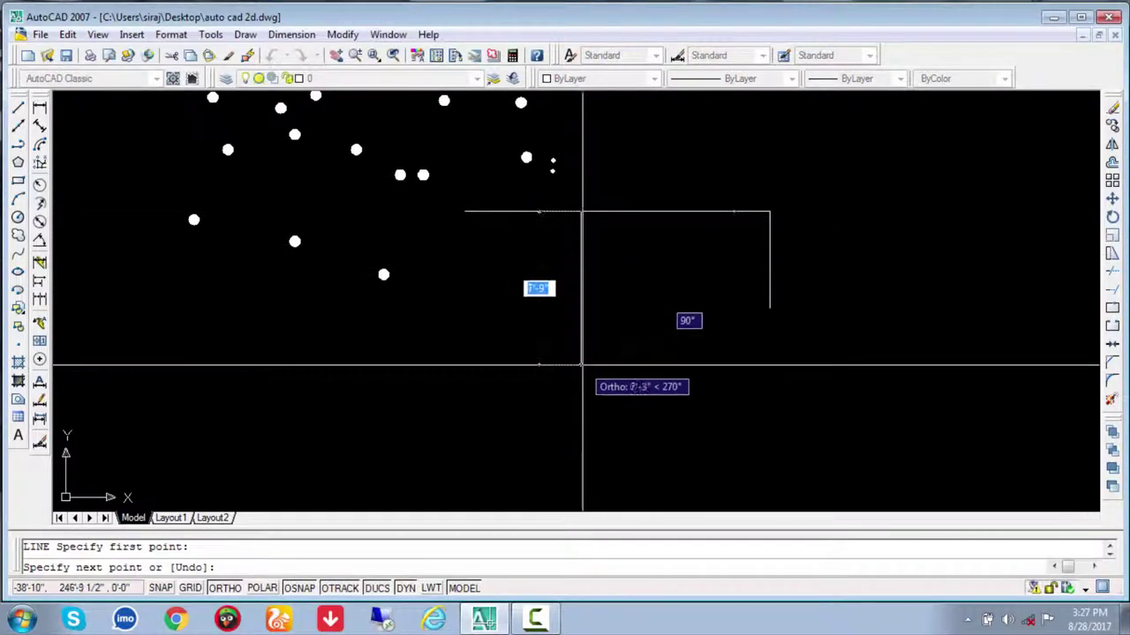
pyautogui.click(580, 364)
pyautogui.press('Escape')
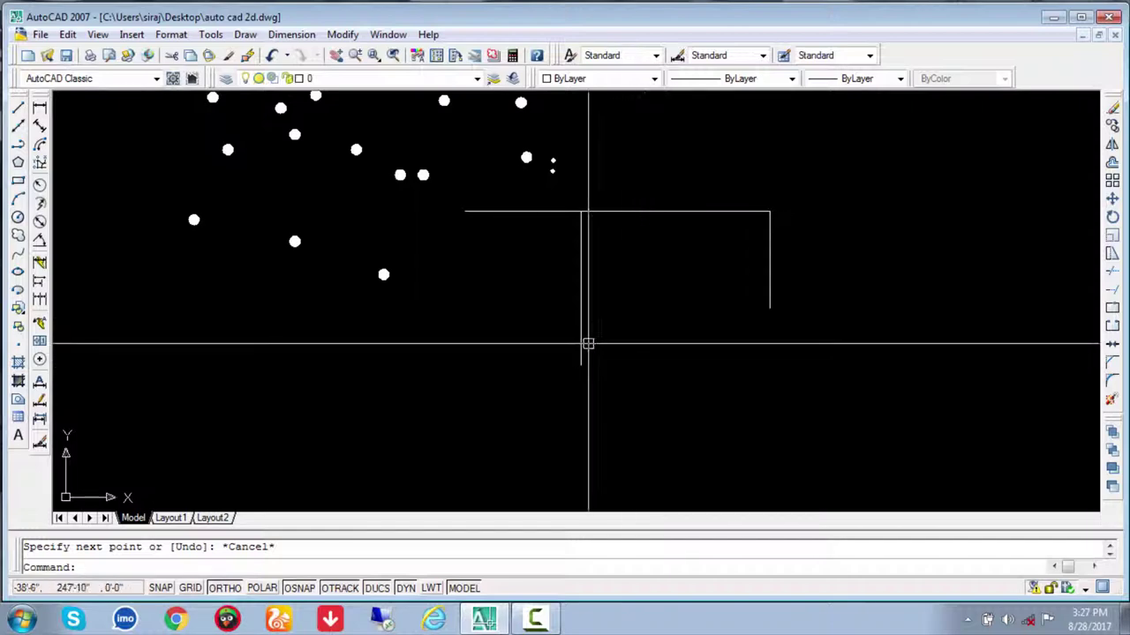
pyautogui.click(581, 343)
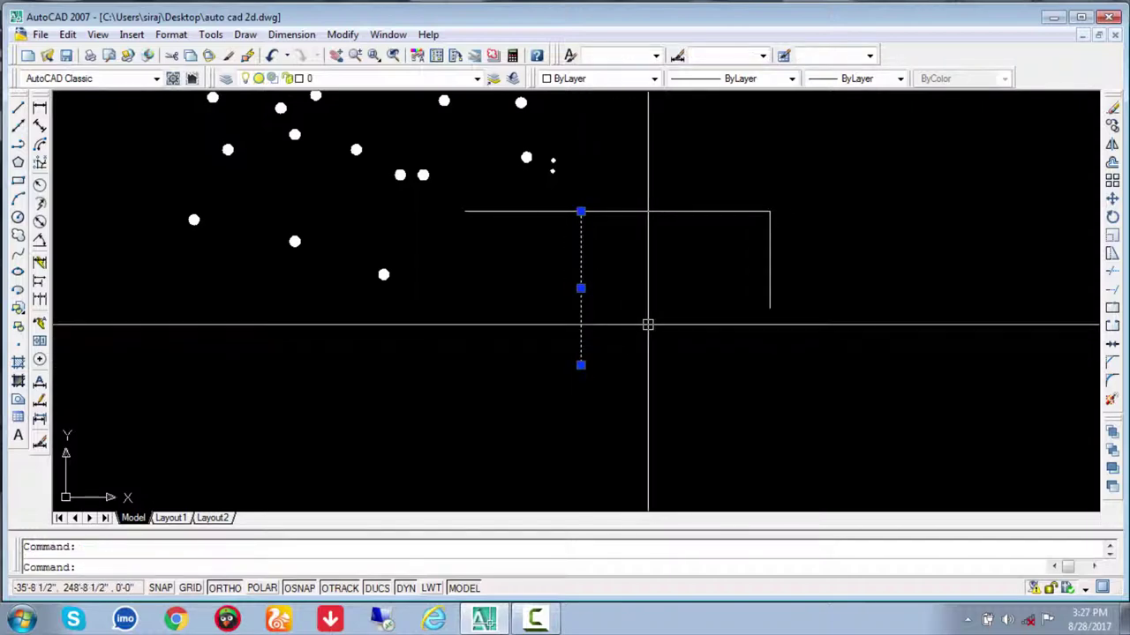
pyautogui.press('Escape')
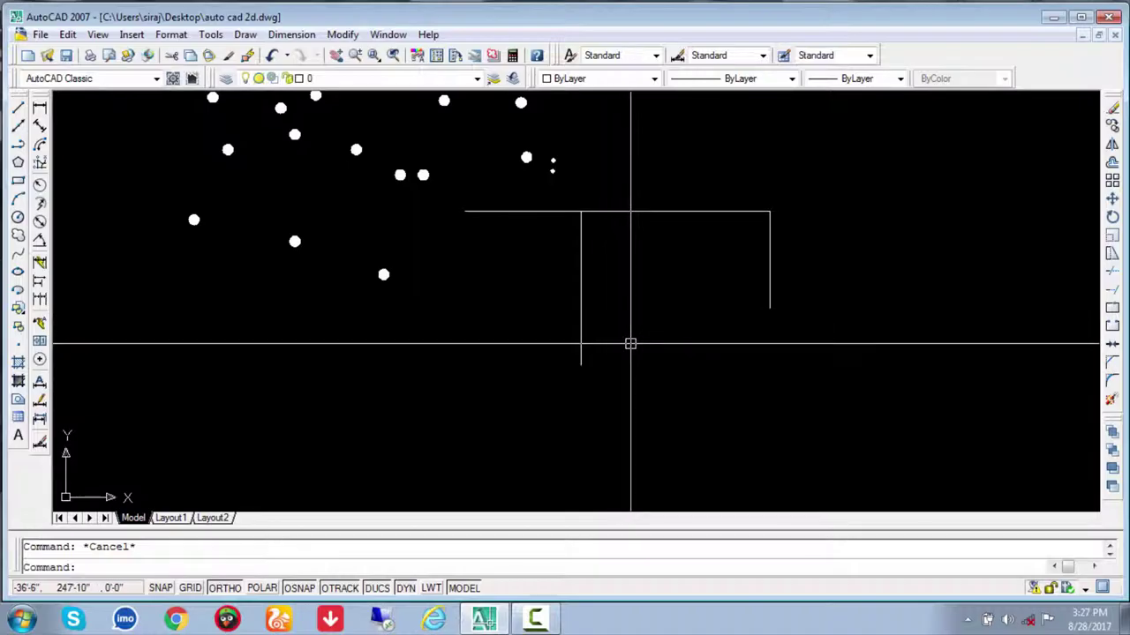
# Trim the top line's left overhang at the new vertical line, leaving a three-sided frame
pyautogui.write('tr')
pyautogui.press('Return')
pyautogui.press('Return')
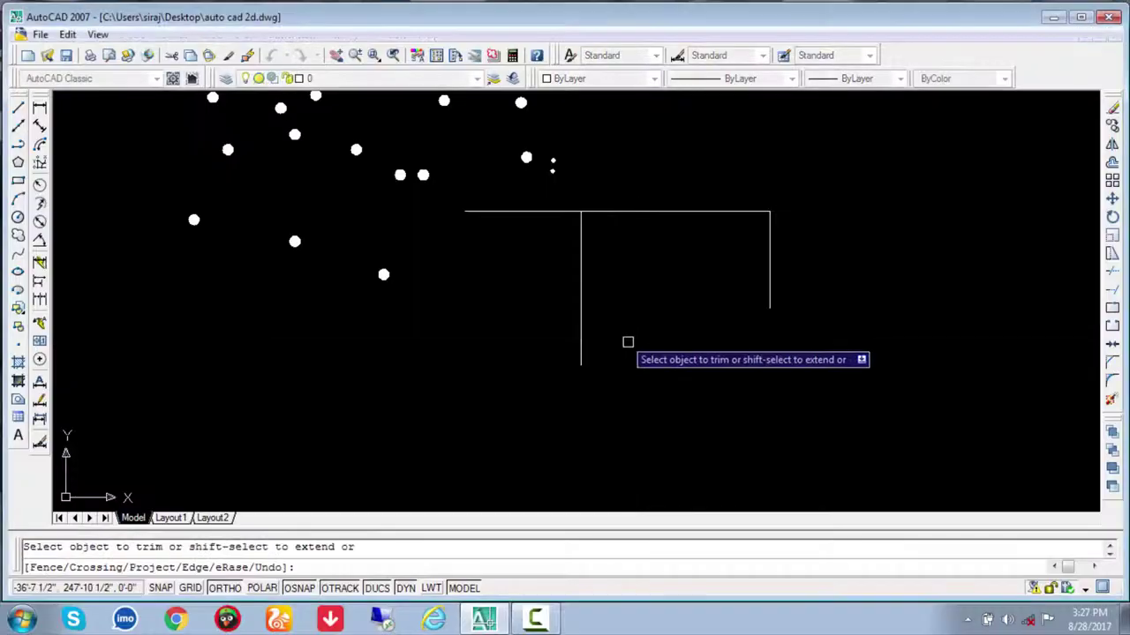
pyautogui.click(540, 212)
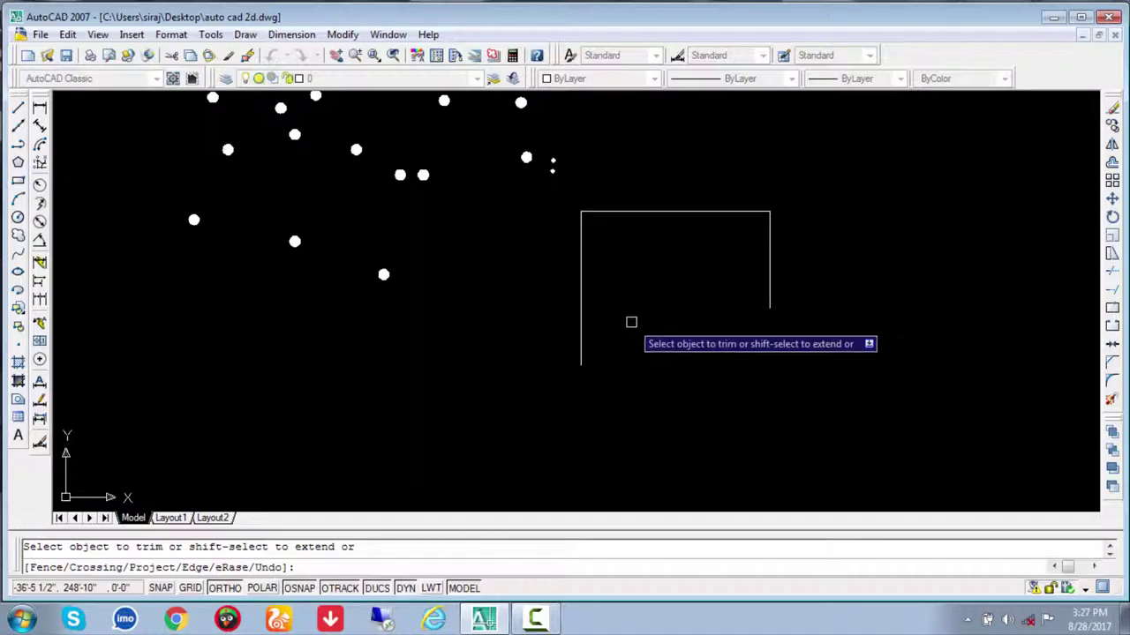
pyautogui.press('Escape')
pyautogui.click(580, 297)
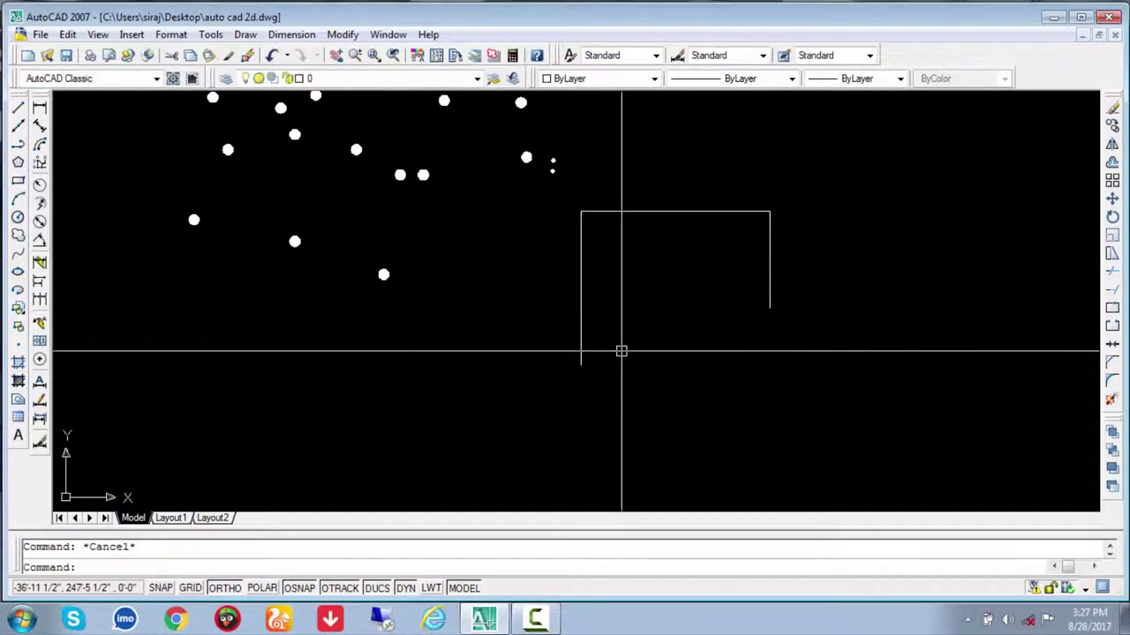
# Draw a short horizontal line running left from the frame's left side
pyautogui.write('l')
pyautogui.press('Return')
pyautogui.click(580, 305)
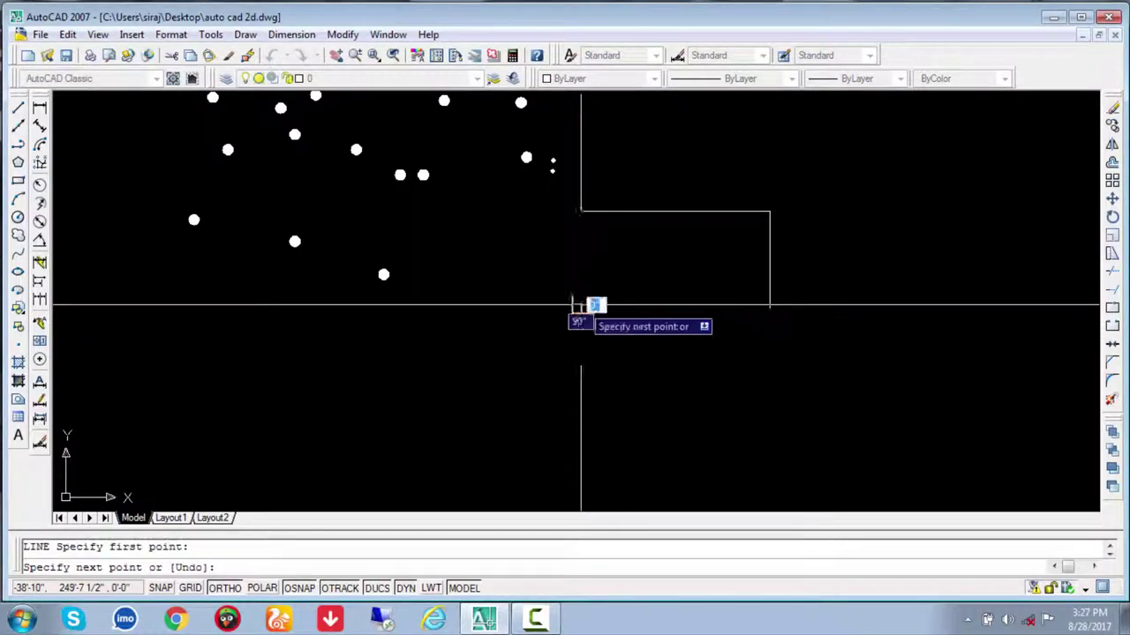
pyautogui.click(499, 305)
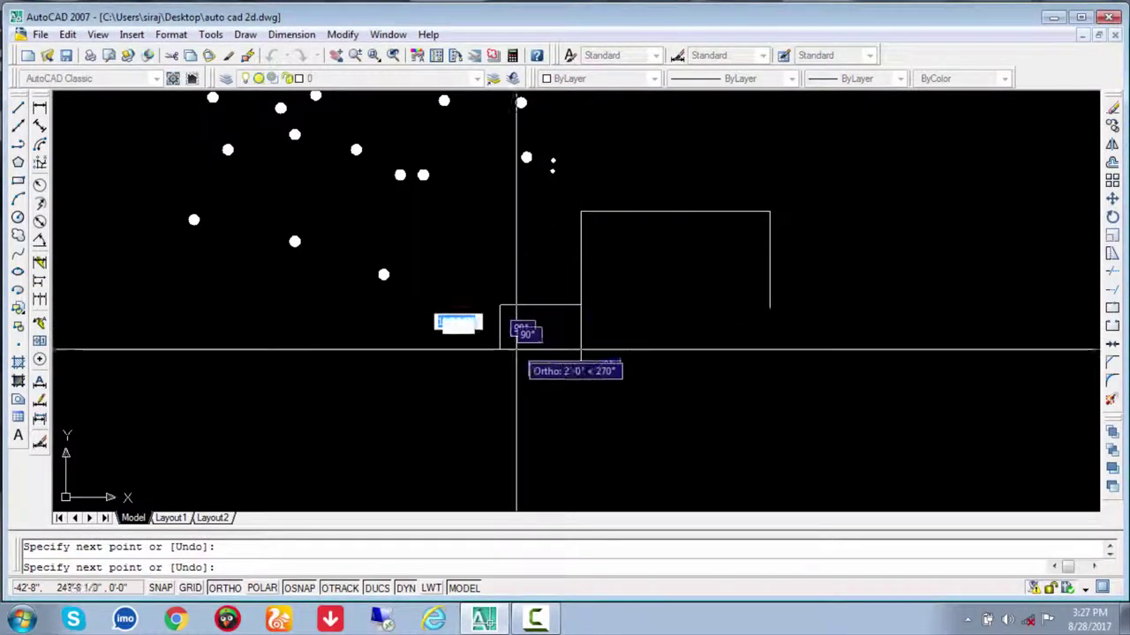
pyautogui.press('Escape')
# Remove the left side's lower stub below the new line to form a step
pyautogui.write('l')
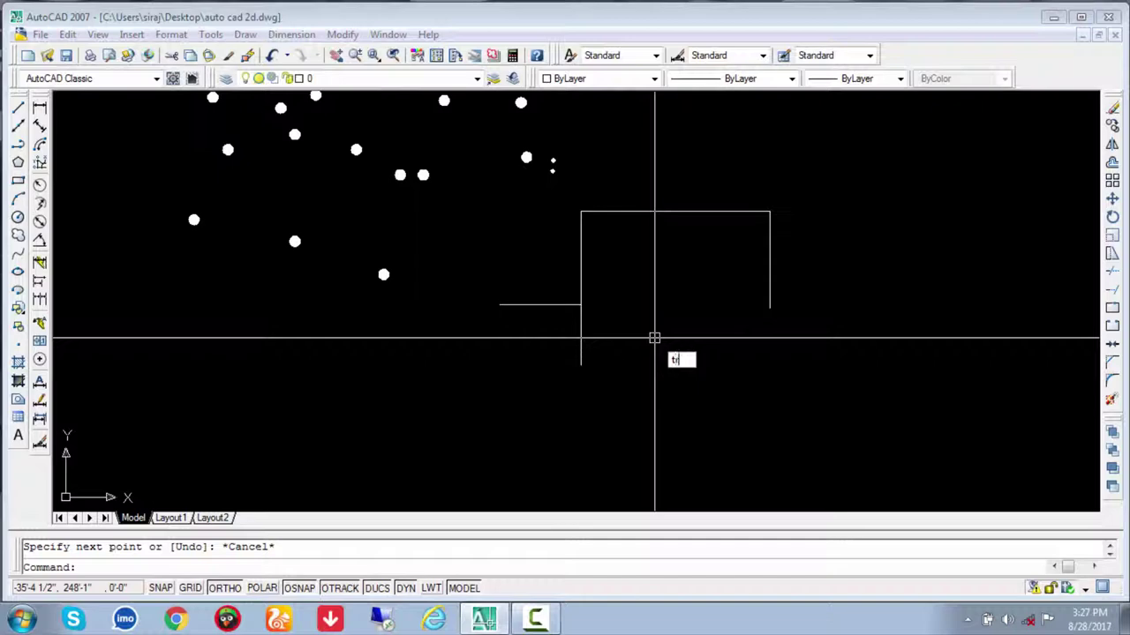
pyautogui.press('Return')
pyautogui.press('Return')
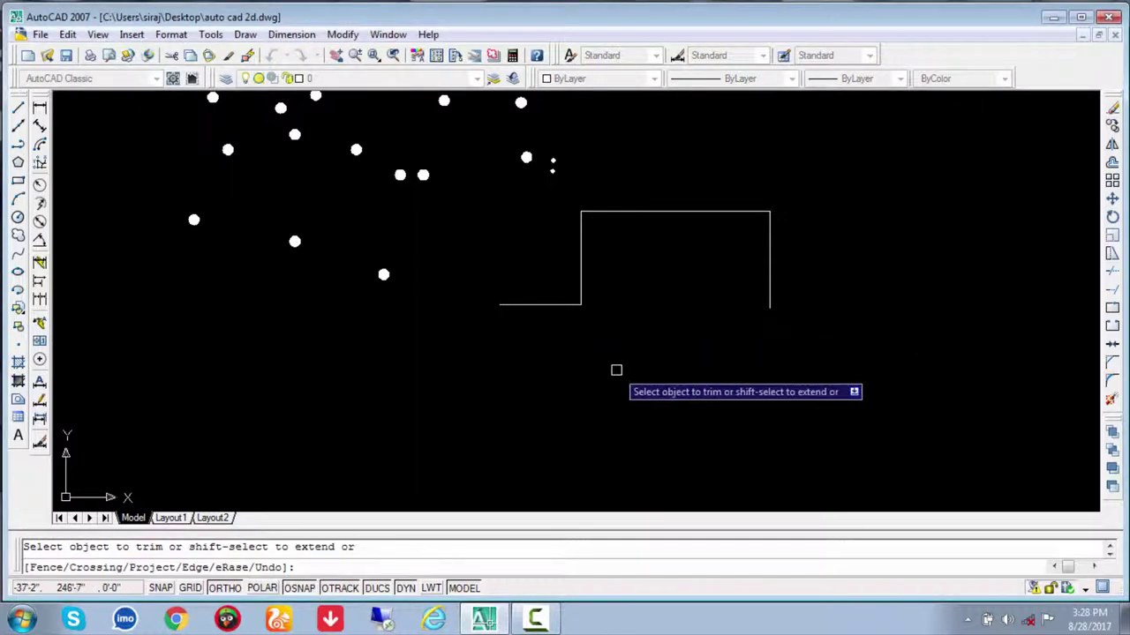
pyautogui.press('Escape')
pyautogui.scroll(-2, 628, 371)
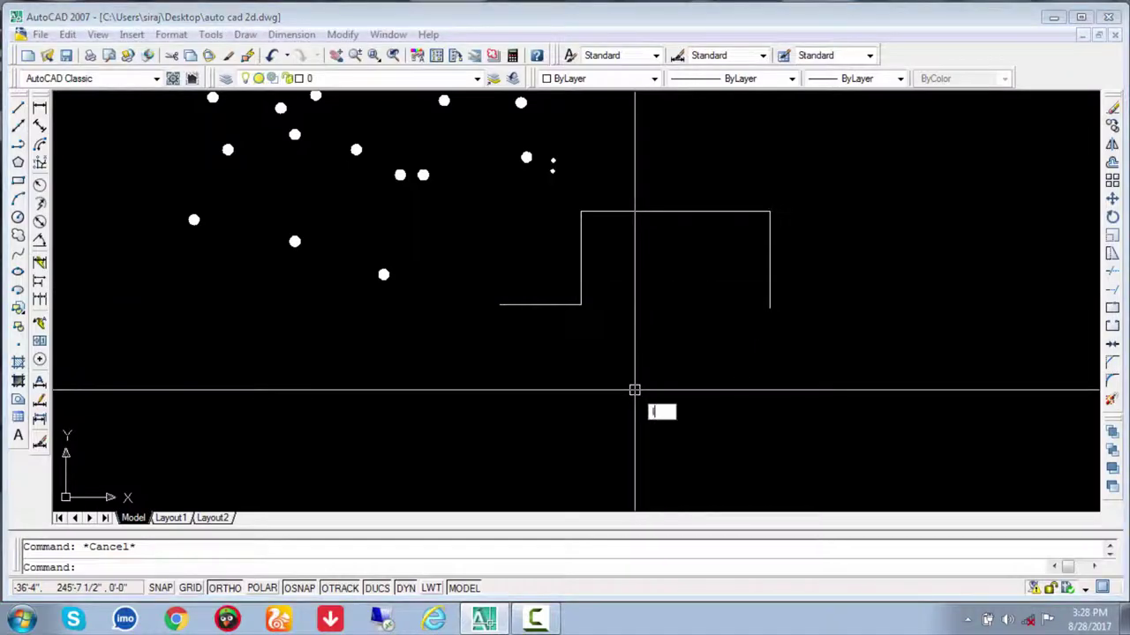
# Draw a new vertical line below the frame
pyautogui.write('l')
pyautogui.press('Return')
pyautogui.click(681, 310)
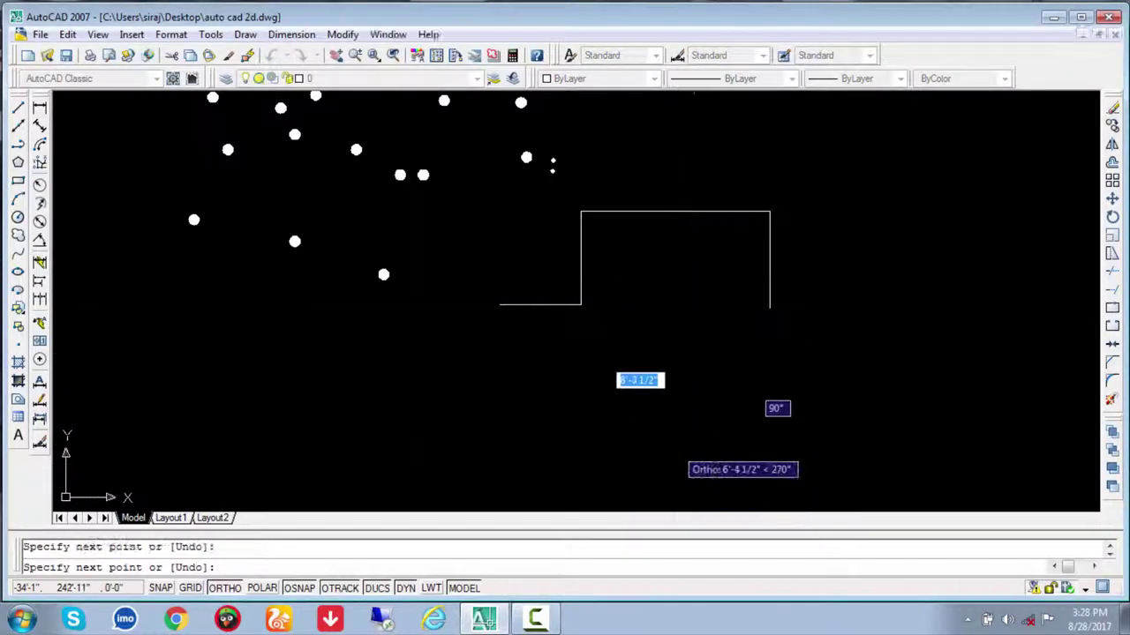
pyautogui.click(681, 448)
pyautogui.press('Escape')
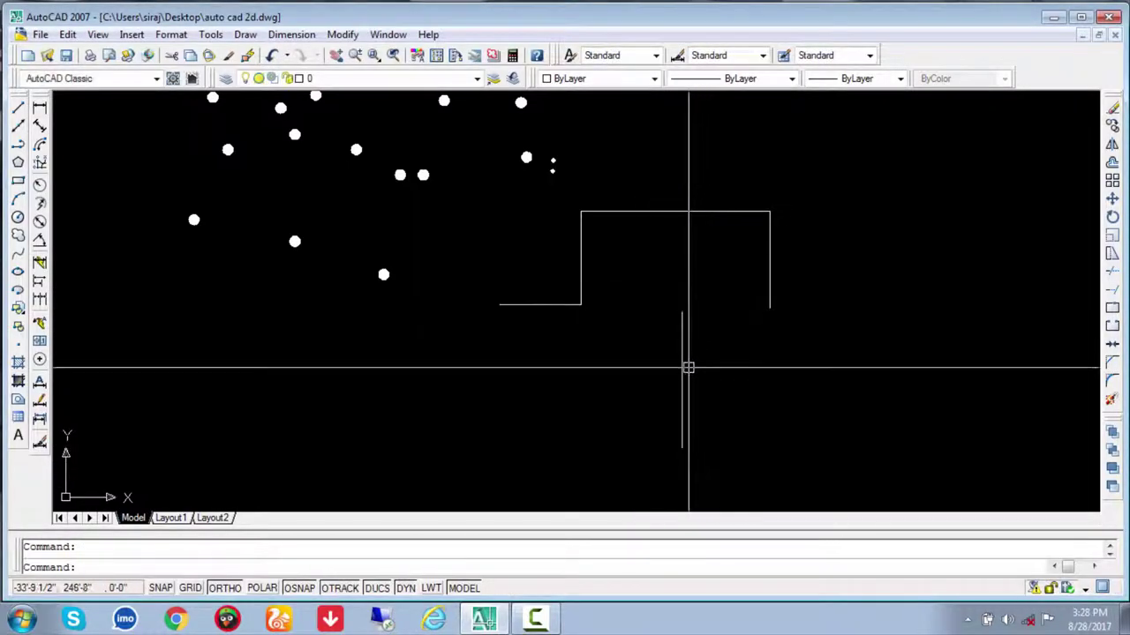
pyautogui.click(682, 359)
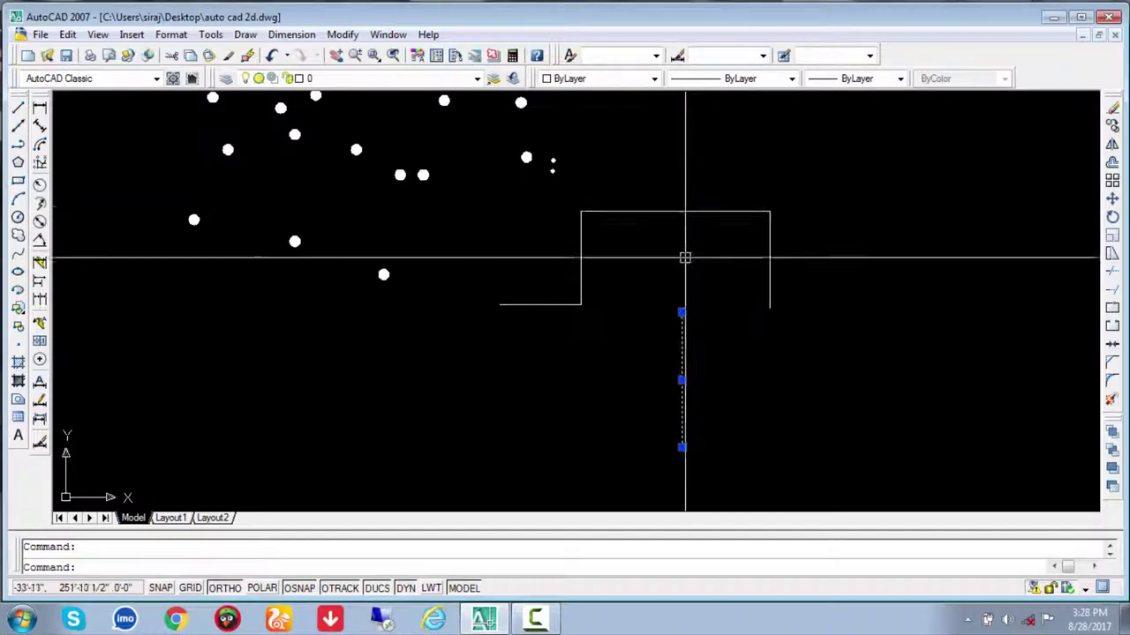
pyautogui.press('Escape')
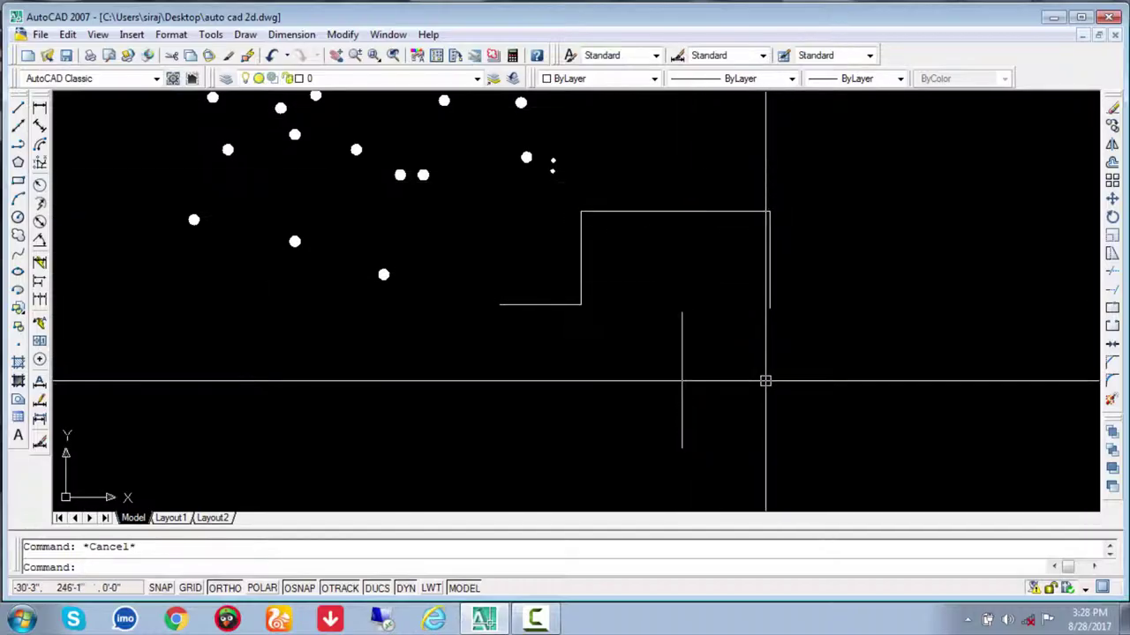
# Extend the vertical line up to the frame's top edge, undoing and redoing the extension
pyautogui.write('ex')
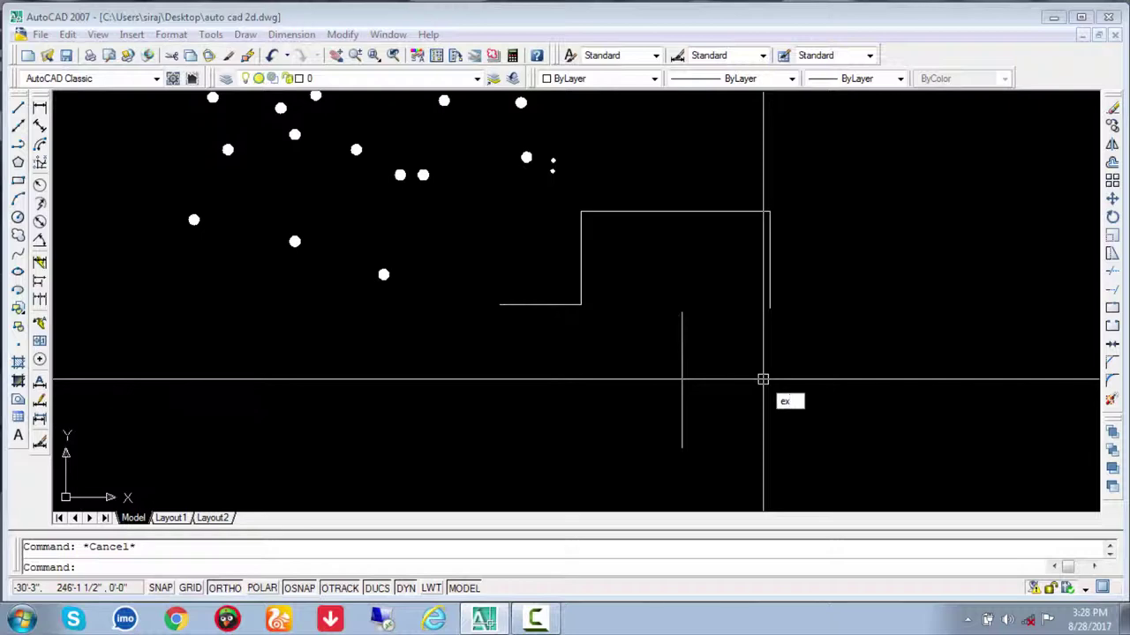
pyautogui.press('Return')
pyautogui.press('Return')
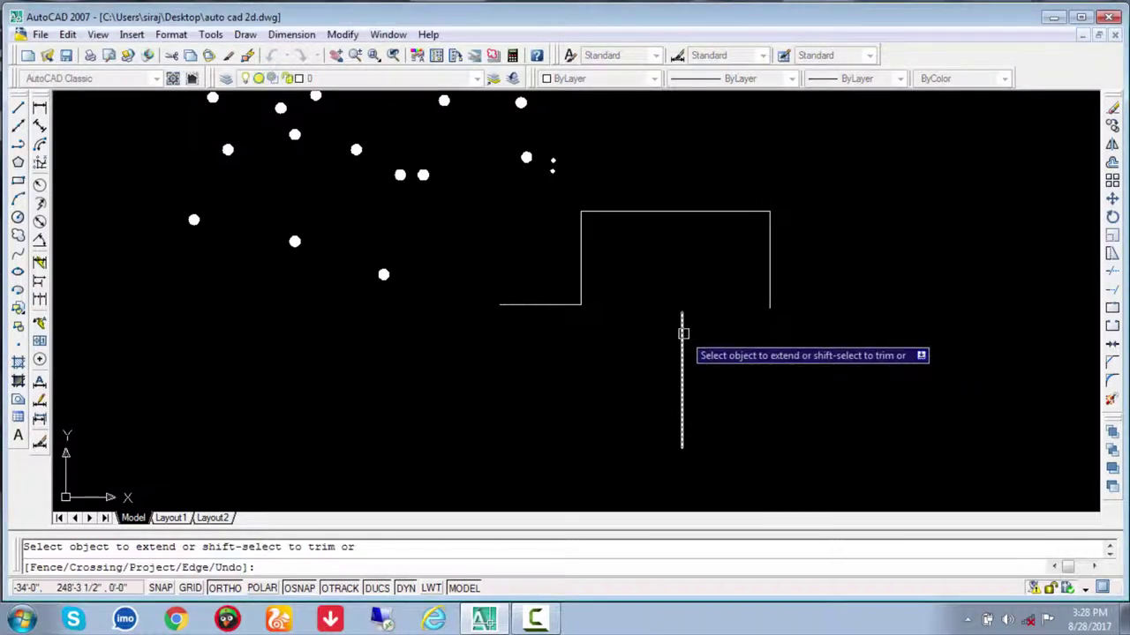
pyautogui.press('Escape')
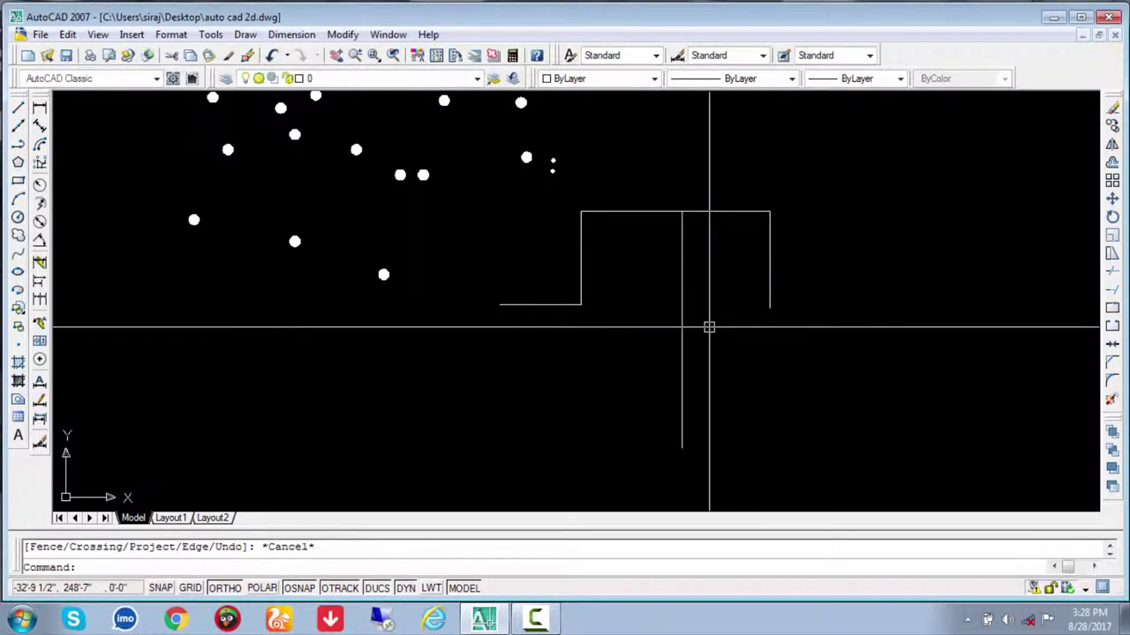
pyautogui.write('u')
pyautogui.press('Return')
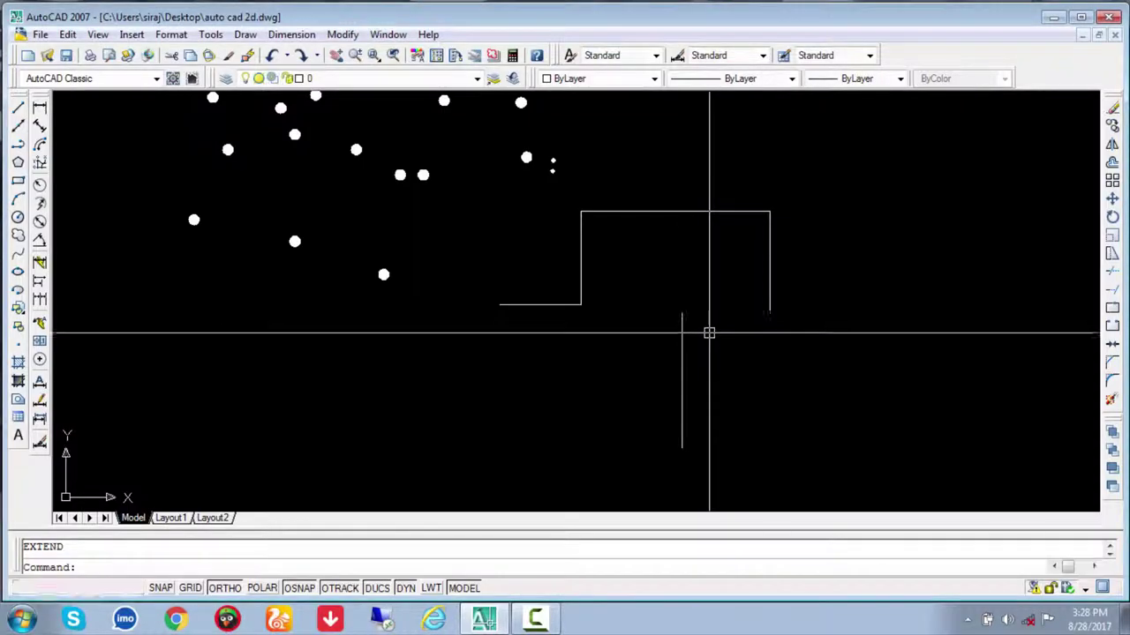
pyautogui.press('Escape')
pyautogui.write('ex')
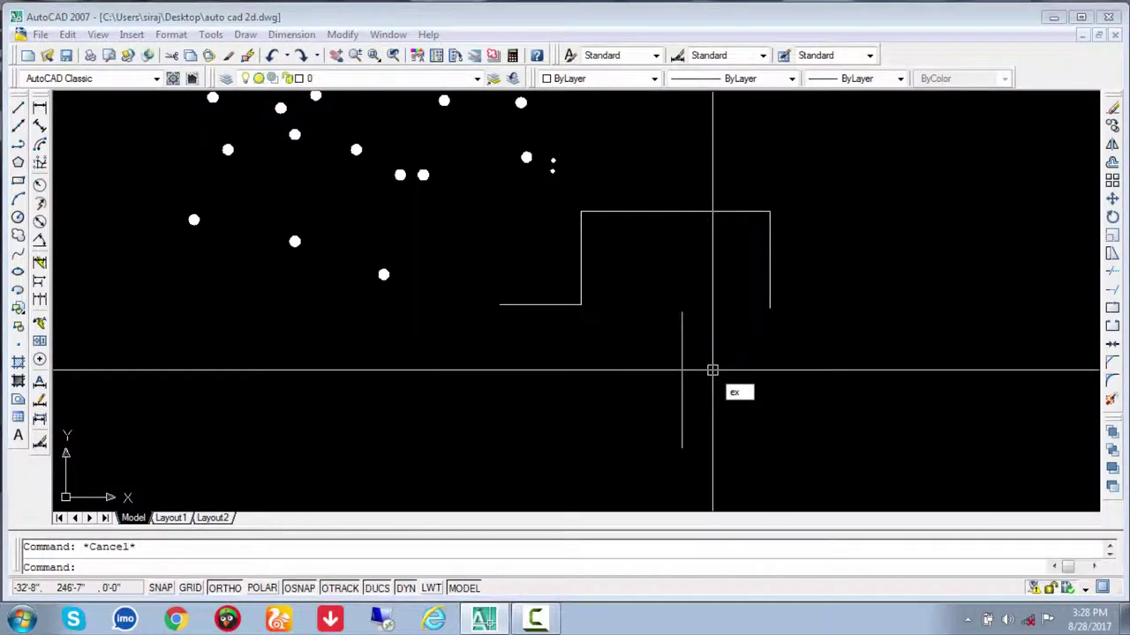
pyautogui.press('Return')
pyautogui.press('Return')
# Draw a short vertical line to the right of the frame
pyautogui.press('Escape')
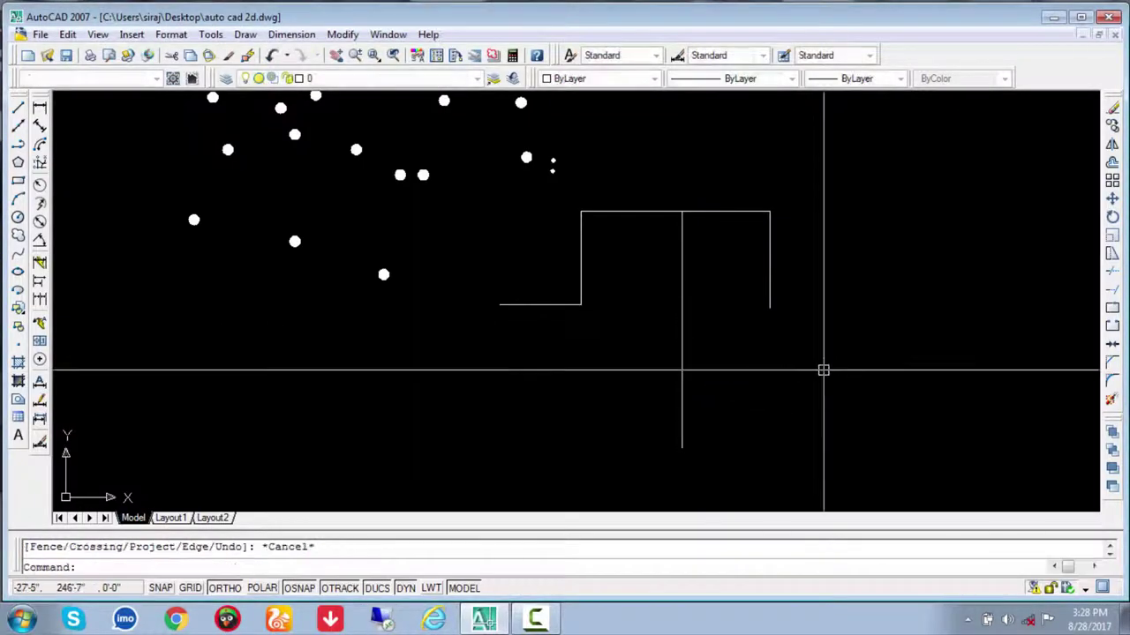
pyautogui.write('l')
pyautogui.press('Return')
pyautogui.click(872, 350)
pyautogui.click(870, 423)
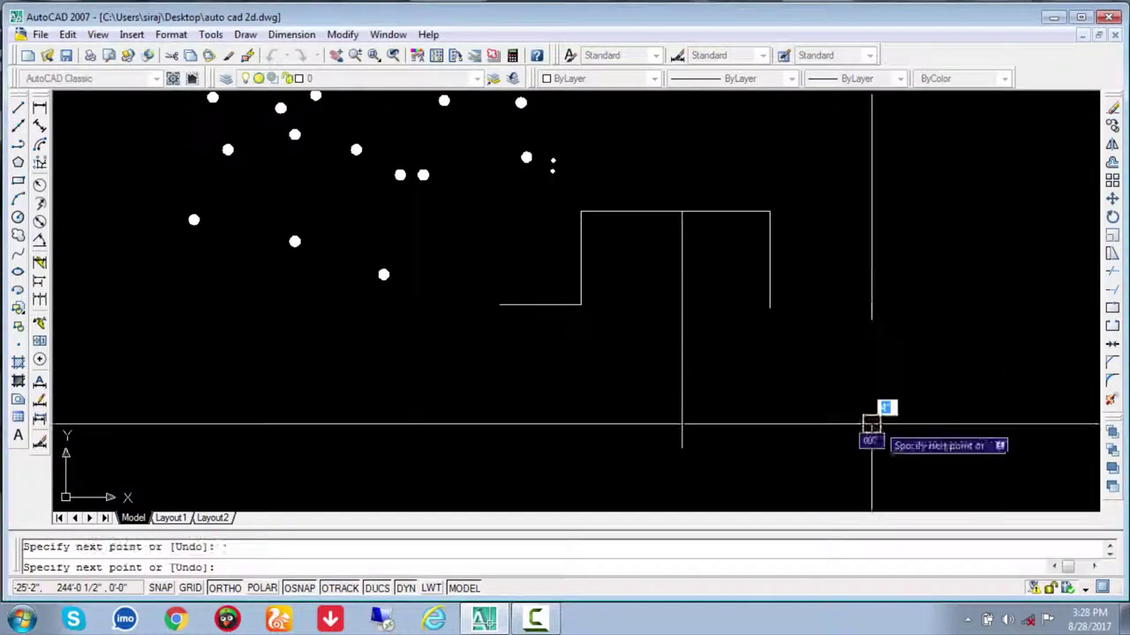
pyautogui.press('Escape')
pyautogui.write('ex')
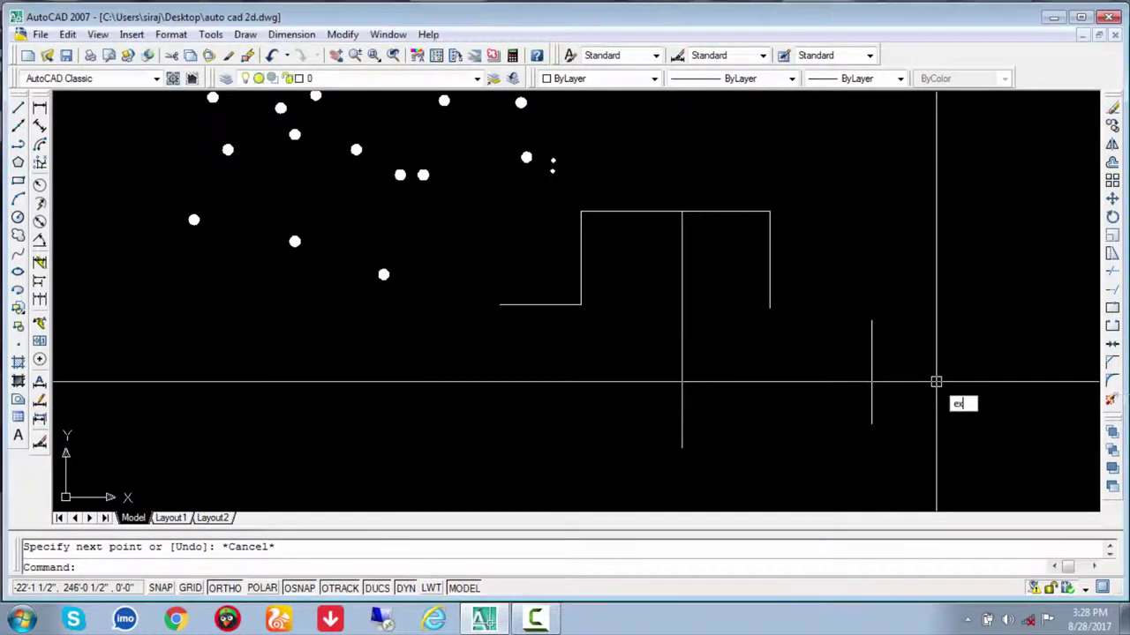
pyautogui.press('Return')
pyautogui.press('Return')
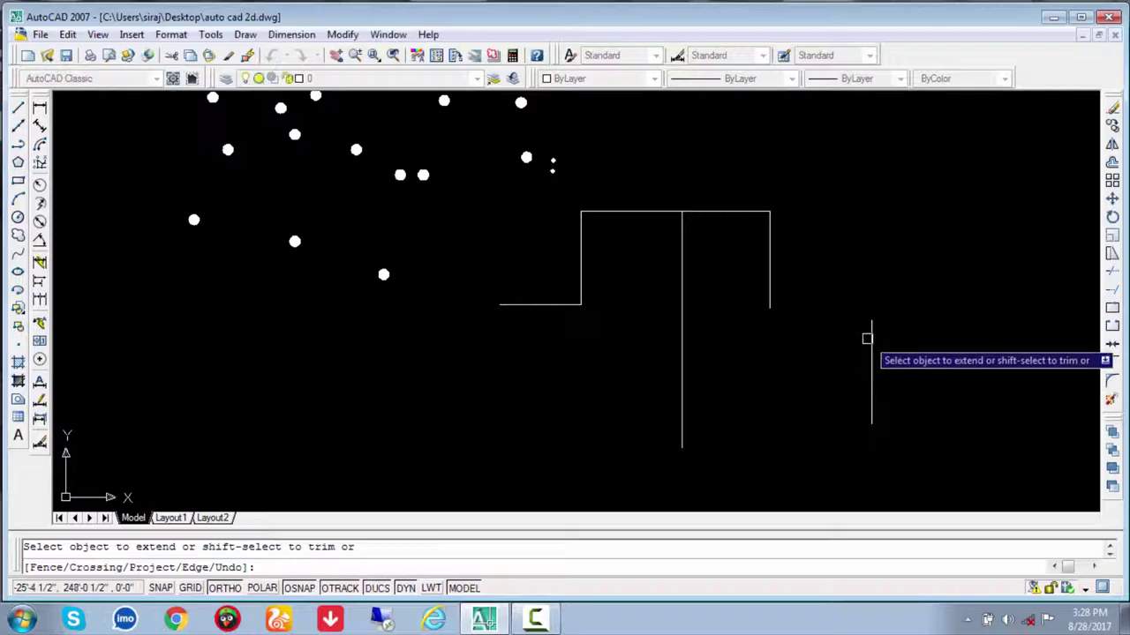
pyautogui.press('Escape')
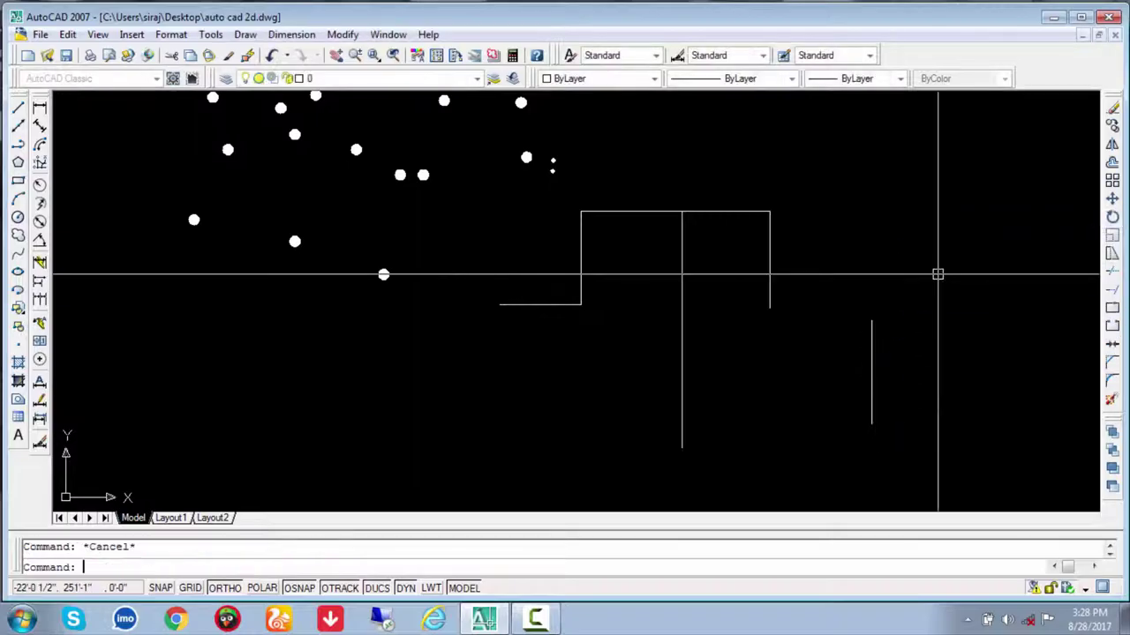
# Draw a horizontal line above it and extend the short vertical up to meet it
pyautogui.write('l')
pyautogui.press('Return')
pyautogui.click(935, 265)
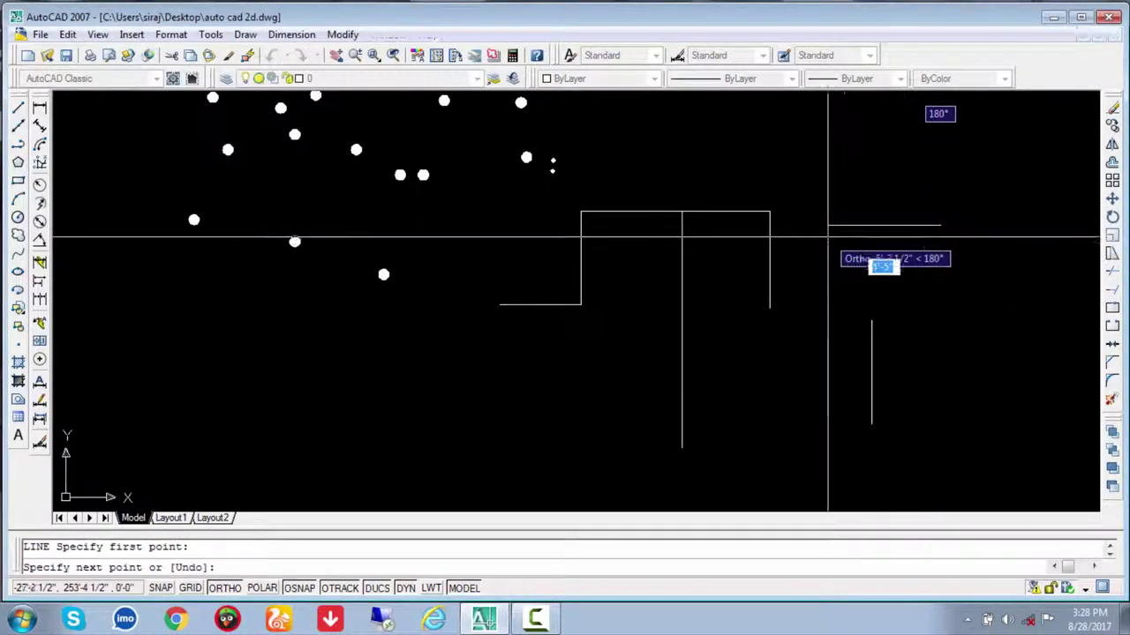
pyautogui.press('Escape')
pyautogui.write('ex')
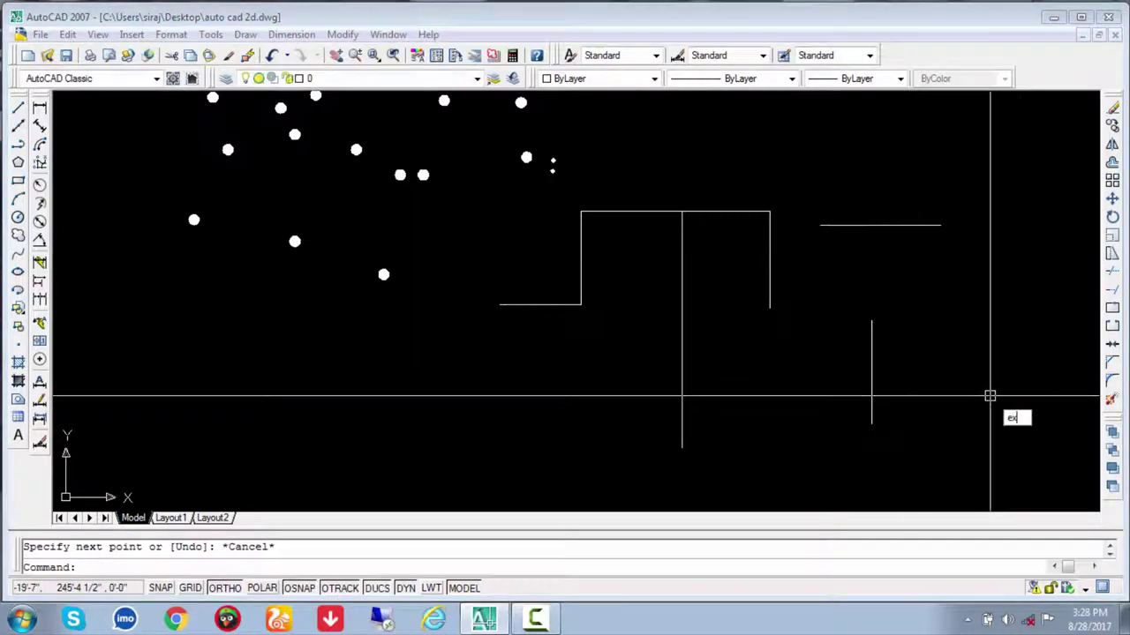
pyautogui.press('Return')
pyautogui.press('Return')
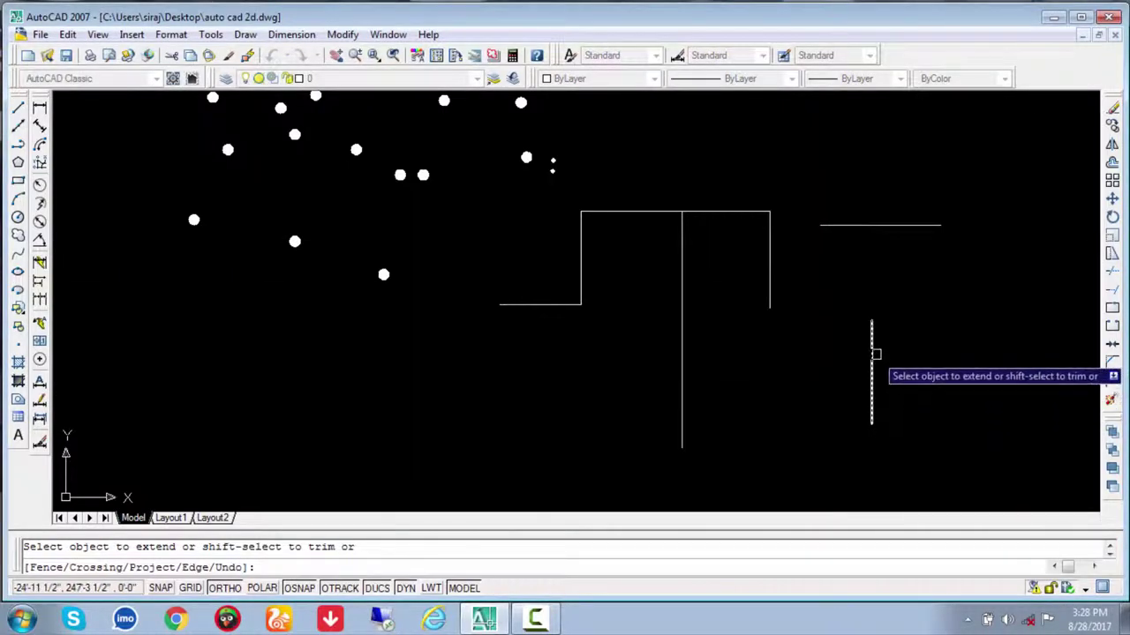
pyautogui.click(872, 347)
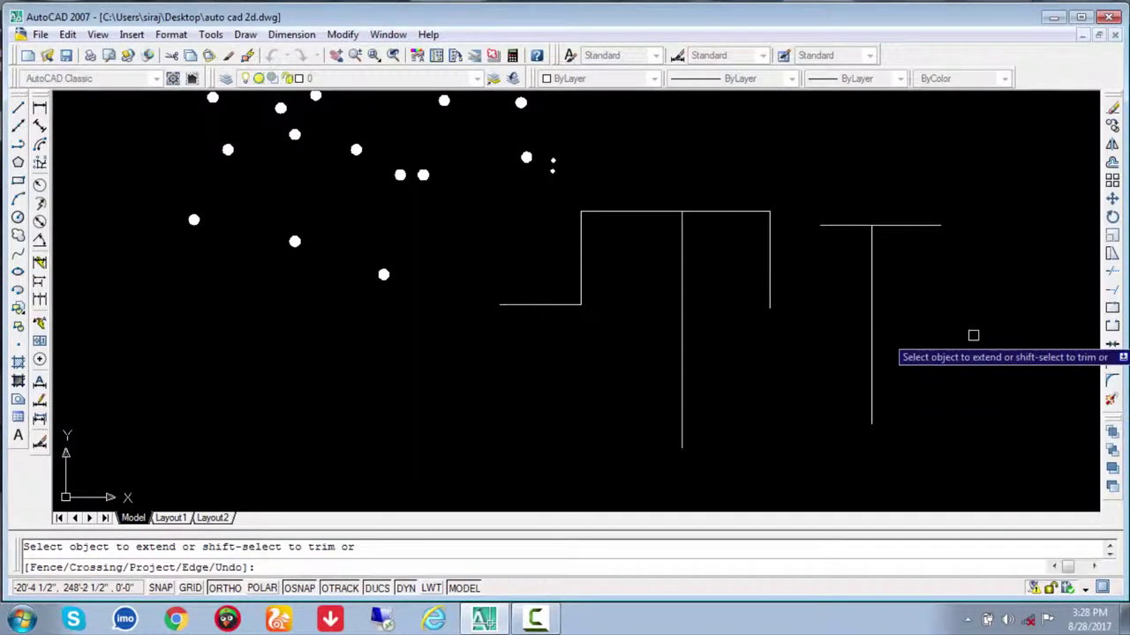
pyautogui.write('tr')
pyautogui.press('Return')
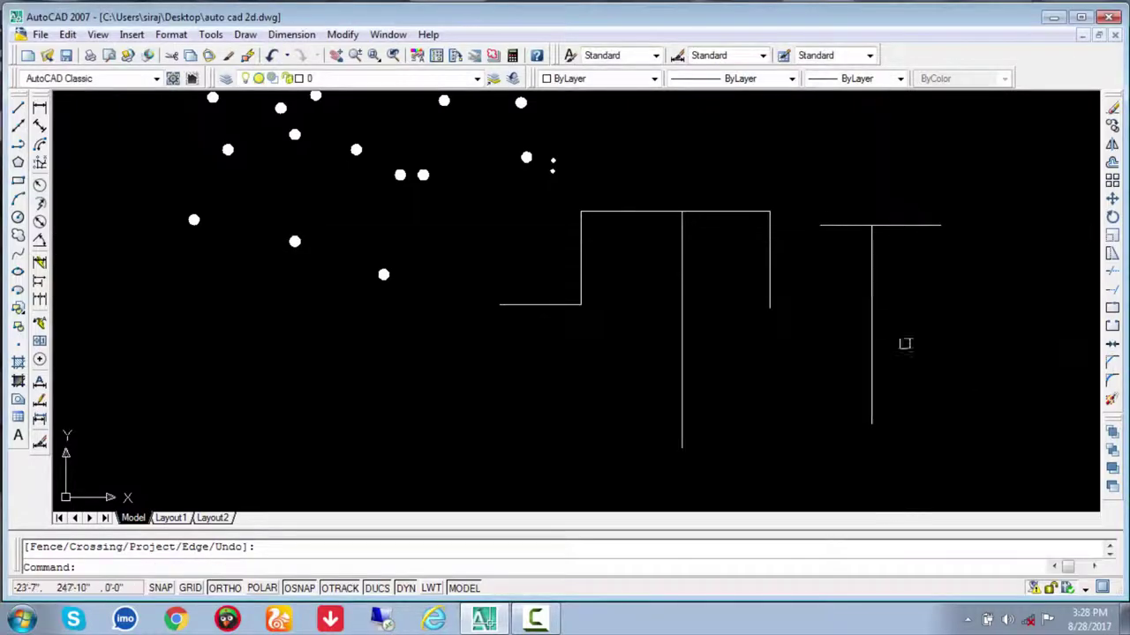
# Trim the right-hand horizontal line's overhang left of the vertical line, leaving a clean corner
pyautogui.write('tr')
pyautogui.press('Return')
pyautogui.press('Return')
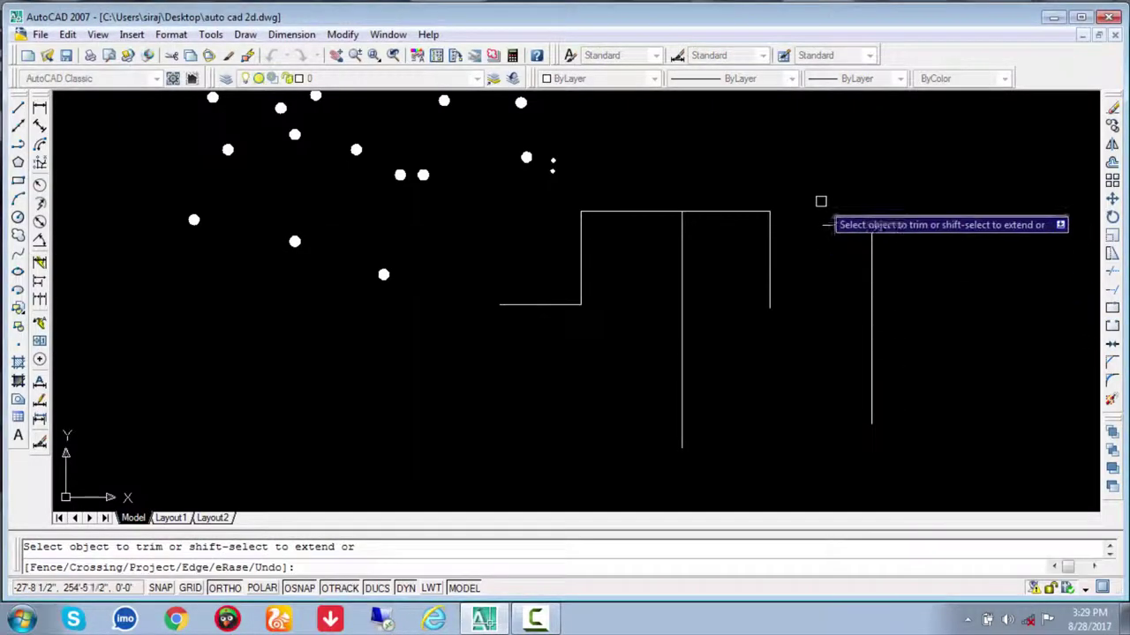
pyautogui.click(841, 228)
pyautogui.press('Escape')
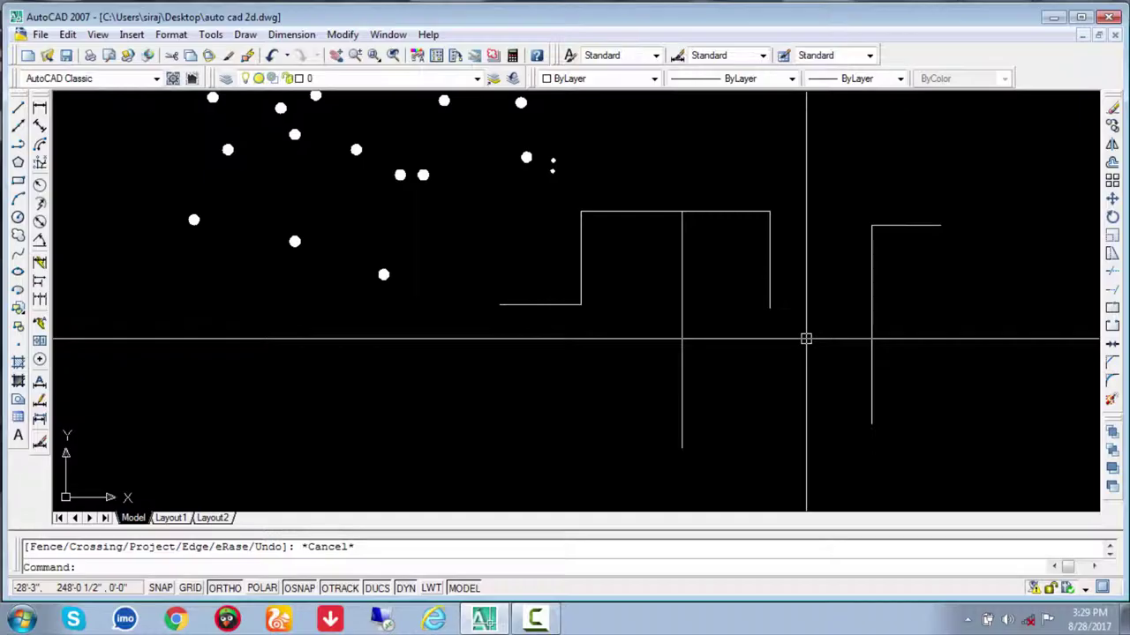
pyautogui.scroll(-2, 806, 336)
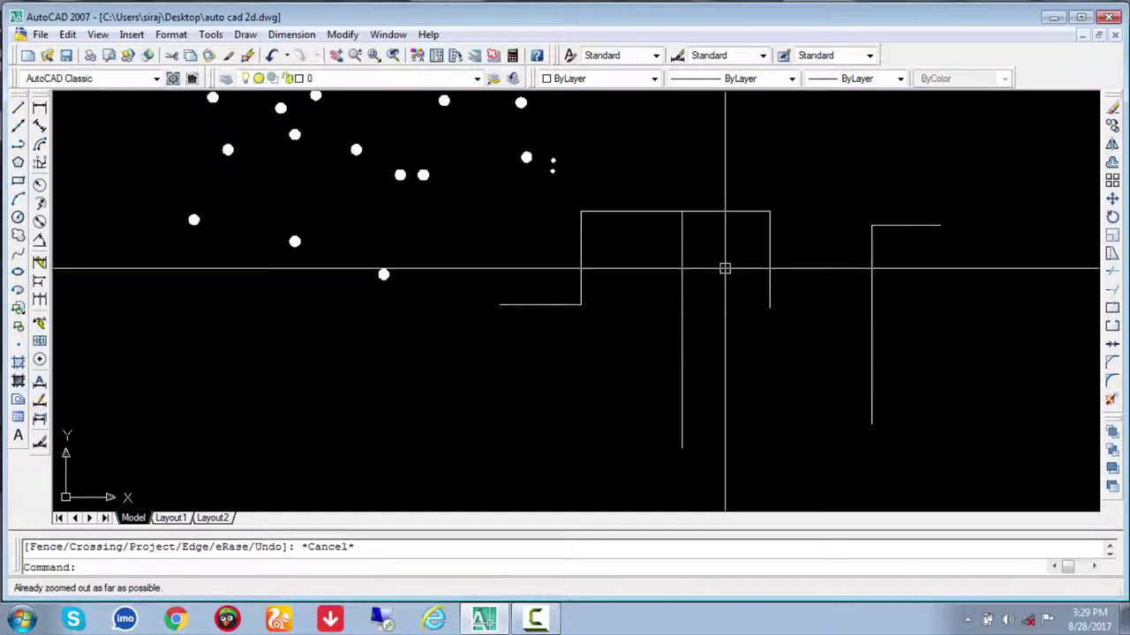
pyautogui.moveTo(723, 267); pyautogui.dragTo(803, 401, button='middle')
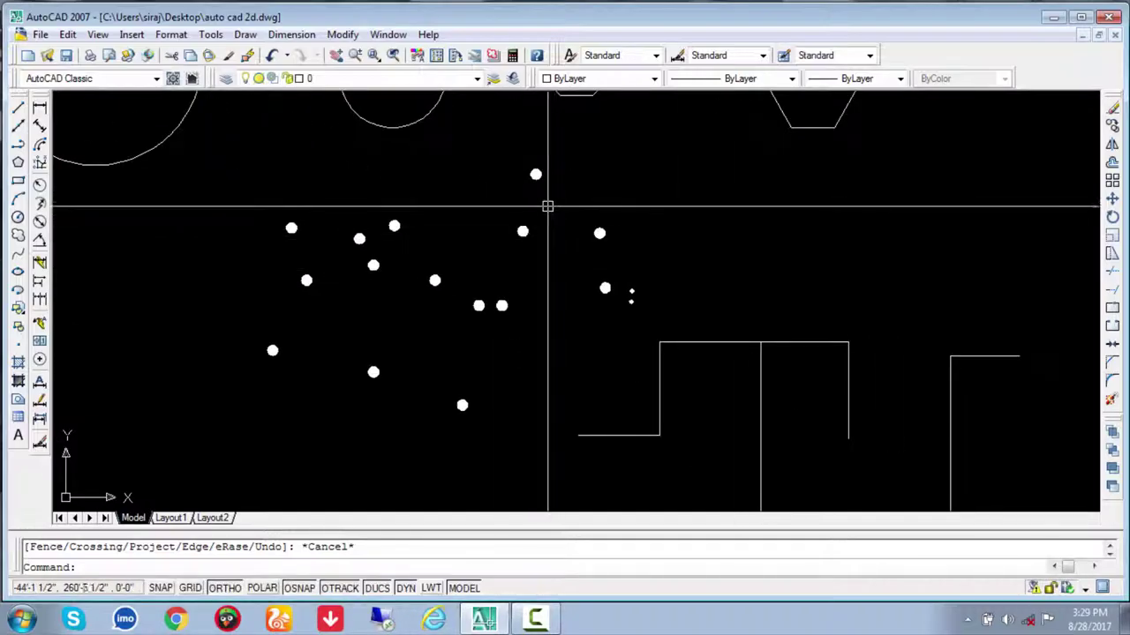
pyautogui.moveTo(559, 189)
pyautogui.mouseDown(button='middle')
pyautogui.moveTo(679, 359)
pyautogui.moveTo(572, 265)
pyautogui.mouseUp(button='middle')
pyautogui.scroll(-2, 681, 348)
pyautogui.scroll(-1, 655, 345)
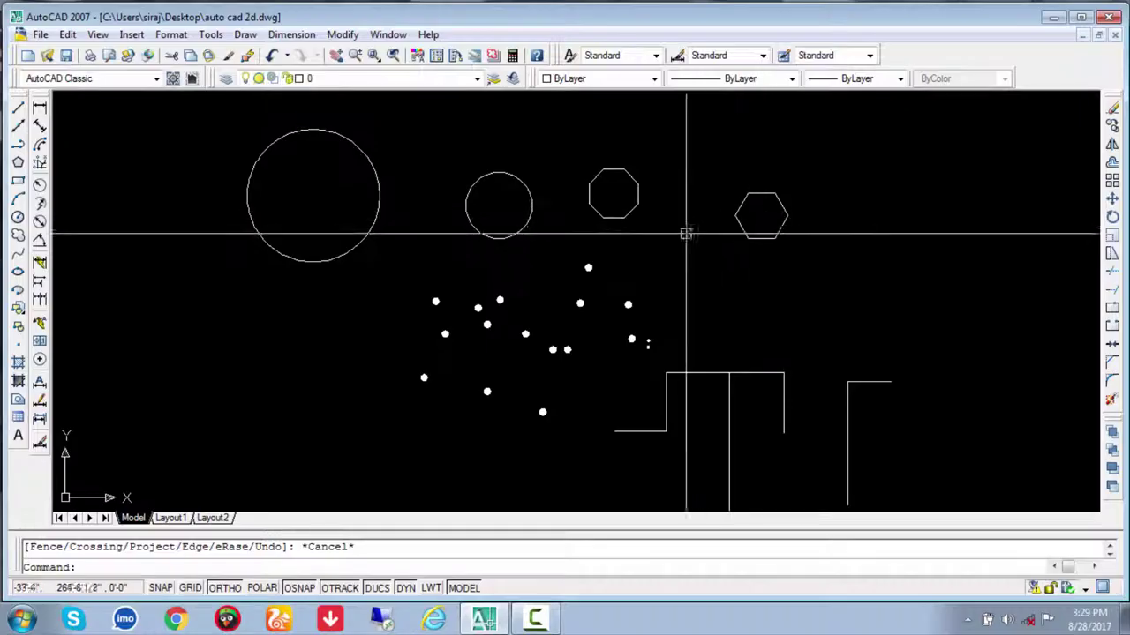
pyautogui.moveTo(610, 261); pyautogui.dragTo(549, 214, button='middle')
pyautogui.scroll(5, 502, 297)
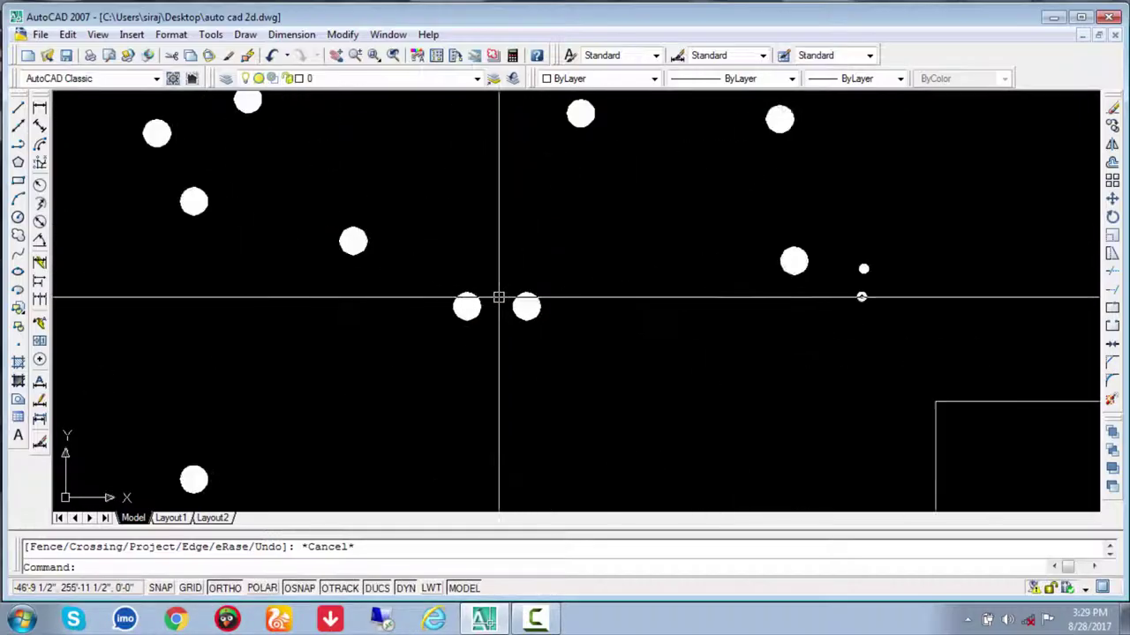
pyautogui.scroll(-5, 510, 297)
pyautogui.scroll(3, 514, 297)
pyautogui.scroll(2, 652, 311)
pyautogui.scroll(-3, 652, 311)
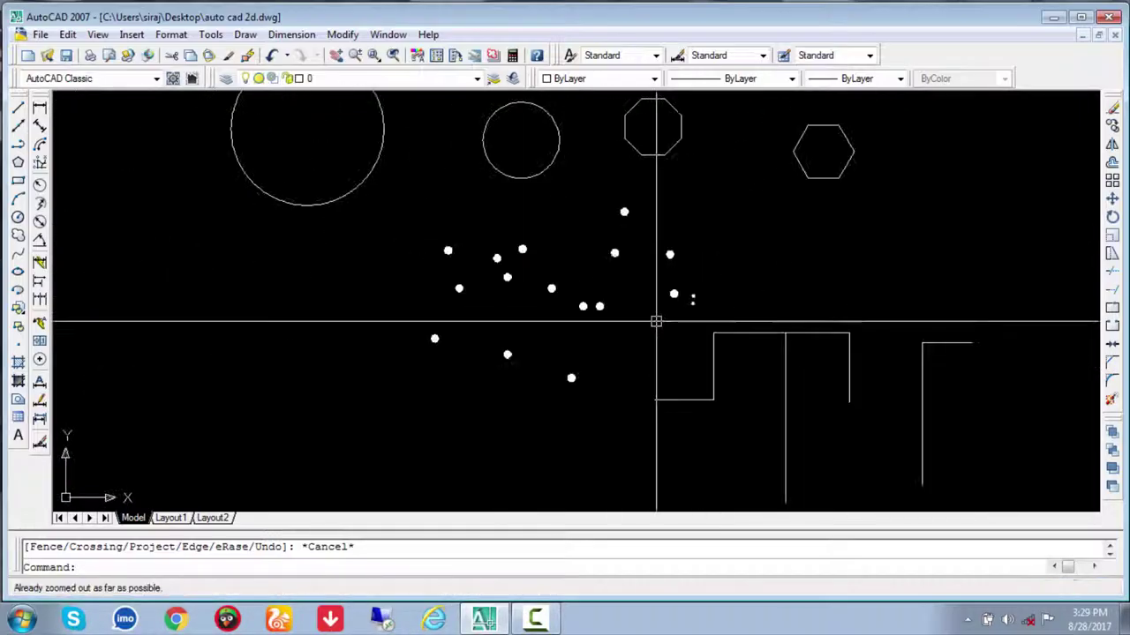
pyautogui.moveTo(656, 320); pyautogui.dragTo(336, 315, button='middle')
pyautogui.scroll(-1, 335, 316)
pyautogui.moveTo(410, 360); pyautogui.dragTo(456, 330, button='middle')
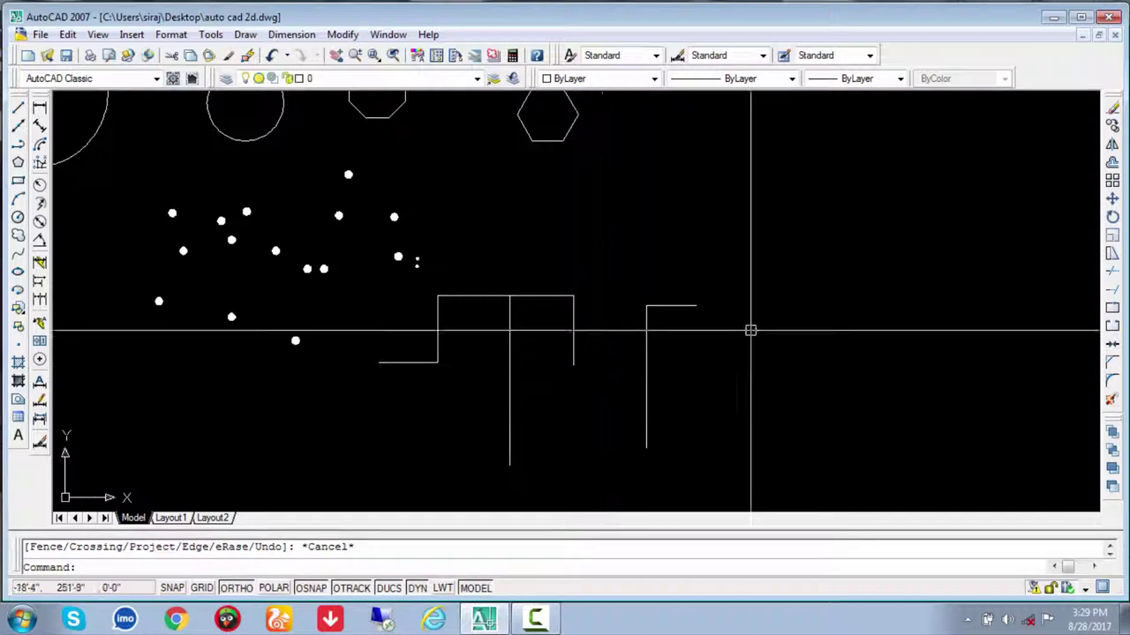
pyautogui.scroll(-2, 752, 327)
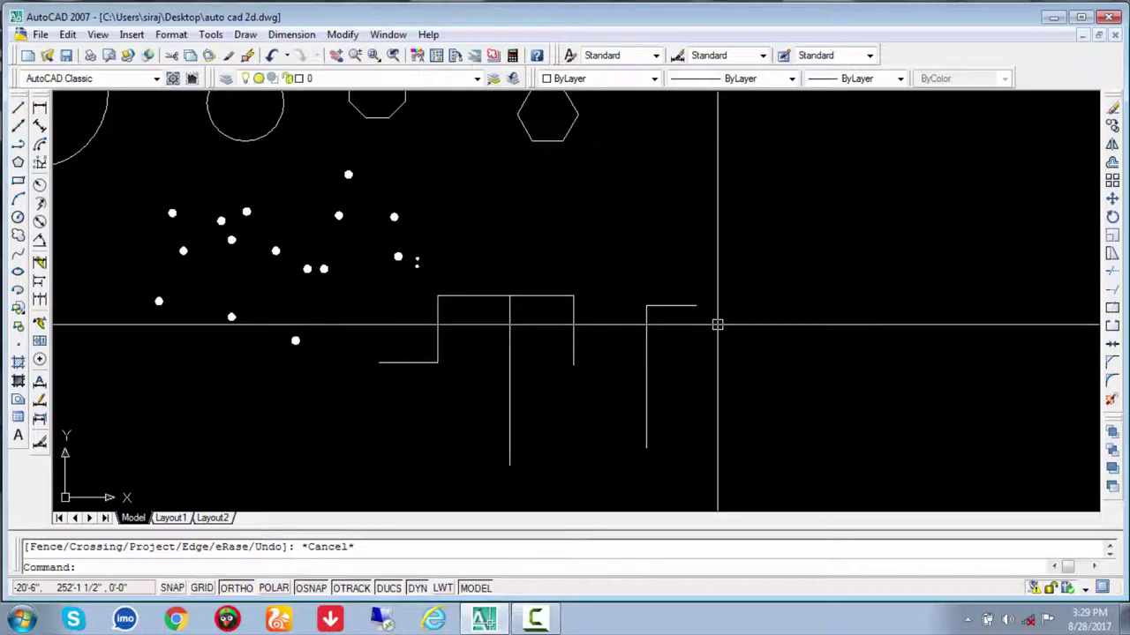
pyautogui.click(533, 621)
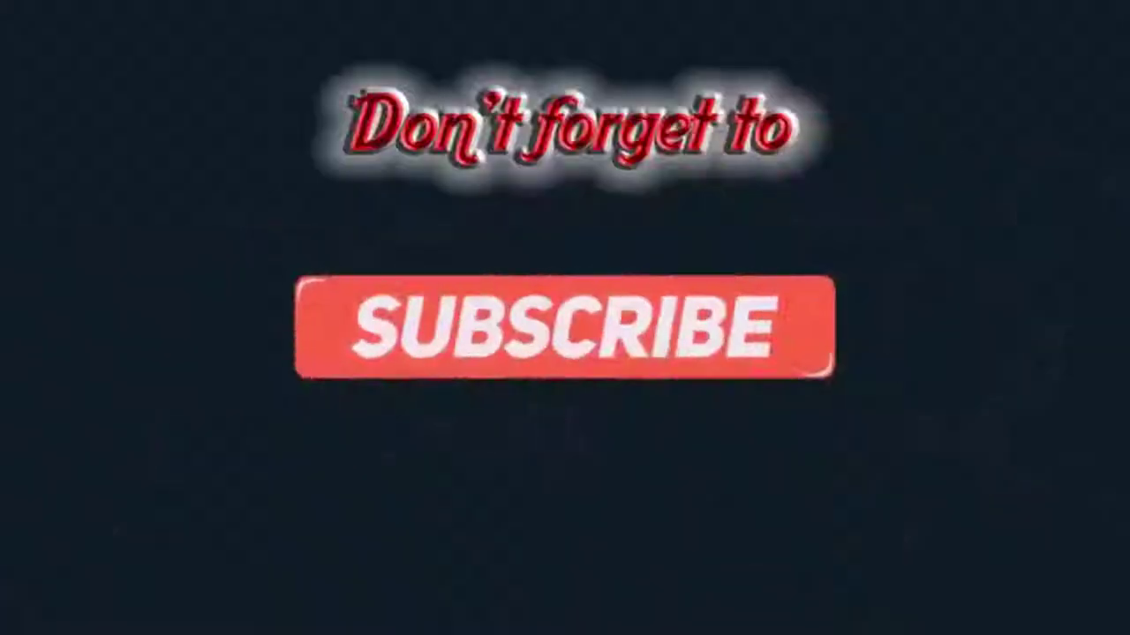